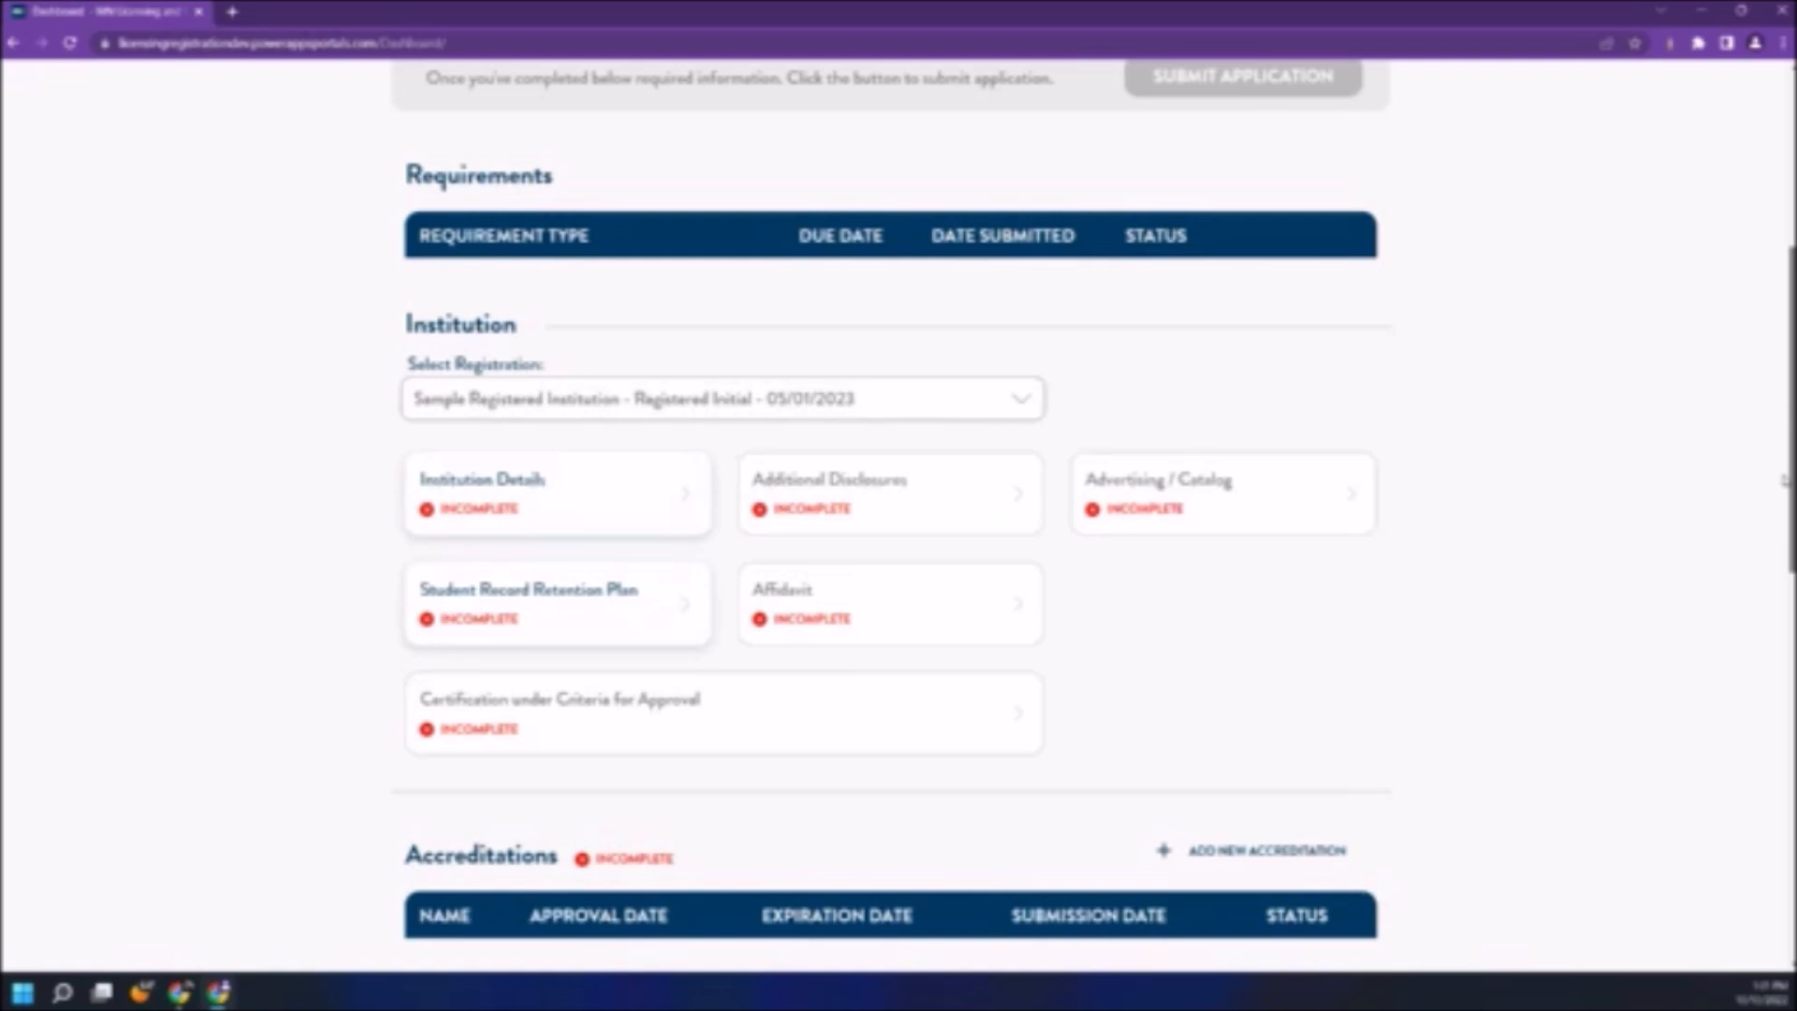
- Browse the dashboard, leave the registration selection unchanged, and open the Institution Details form
{"action": "left_click_drag", "start_coordinate": [1783, 480], "coordinate": [1793, 730]}
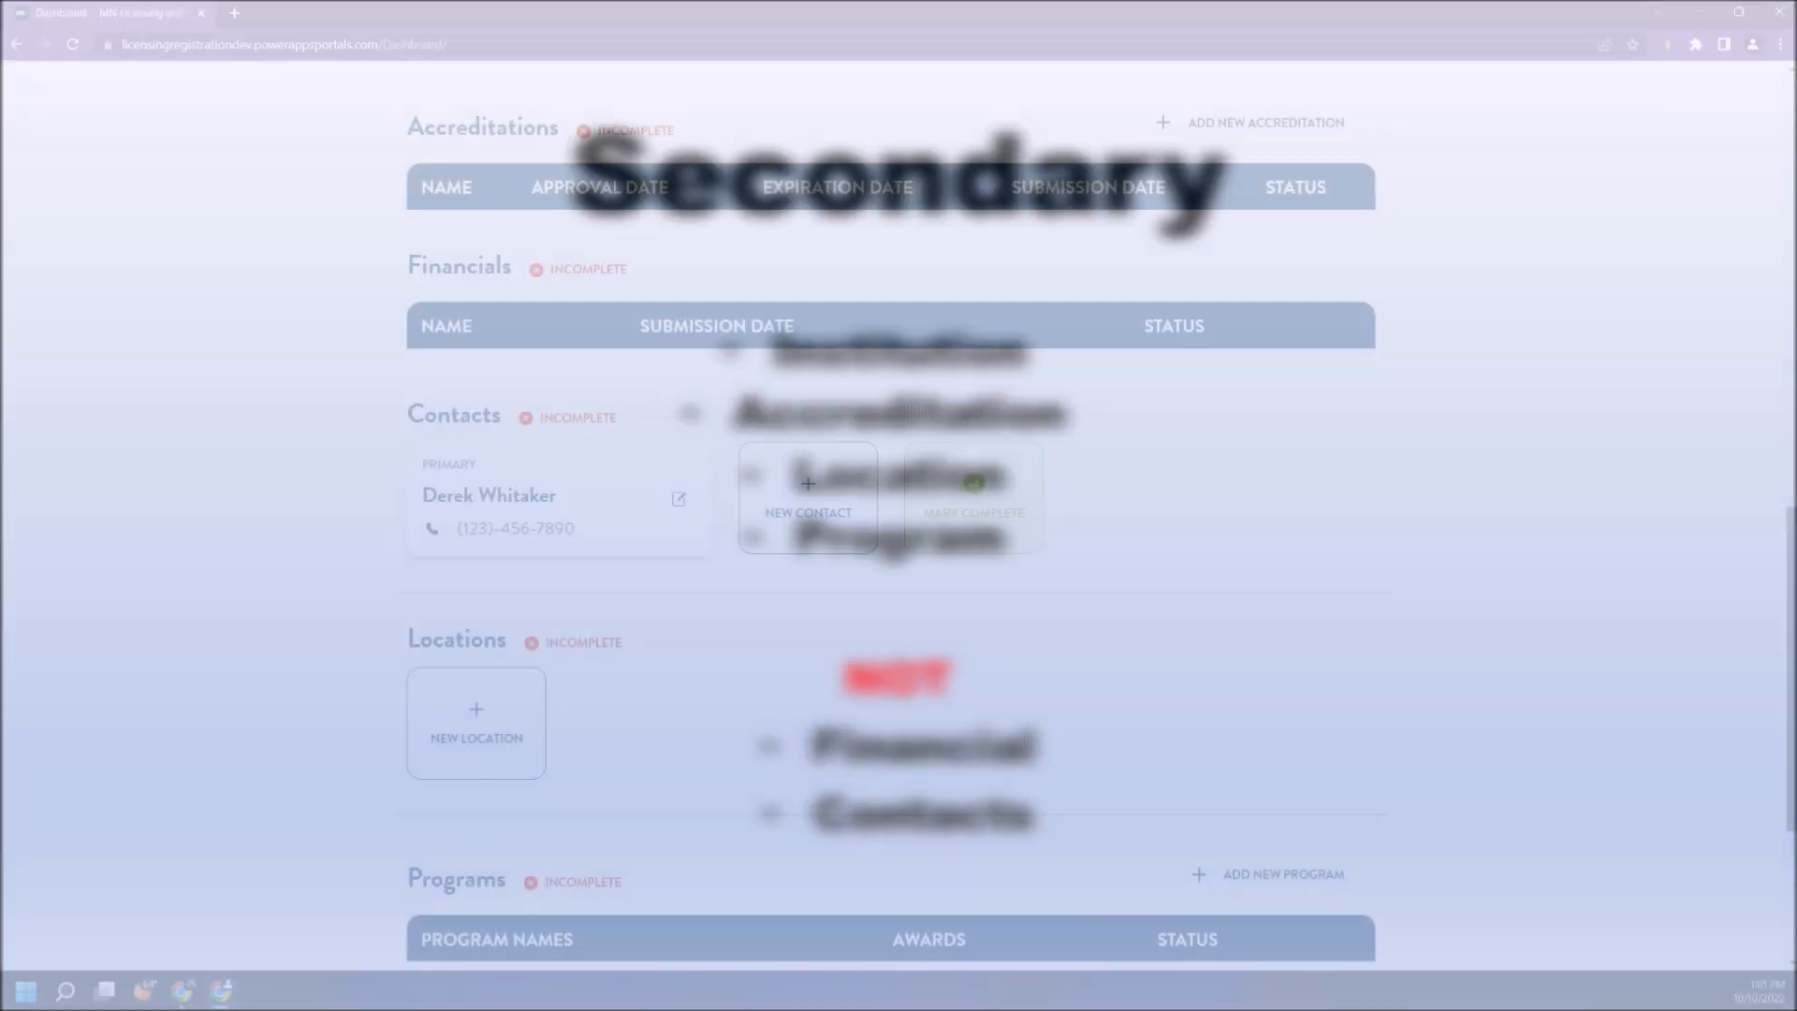
{"action": "scroll", "coordinate": [899, 515], "scroll_direction": "down", "scroll_amount": 3}
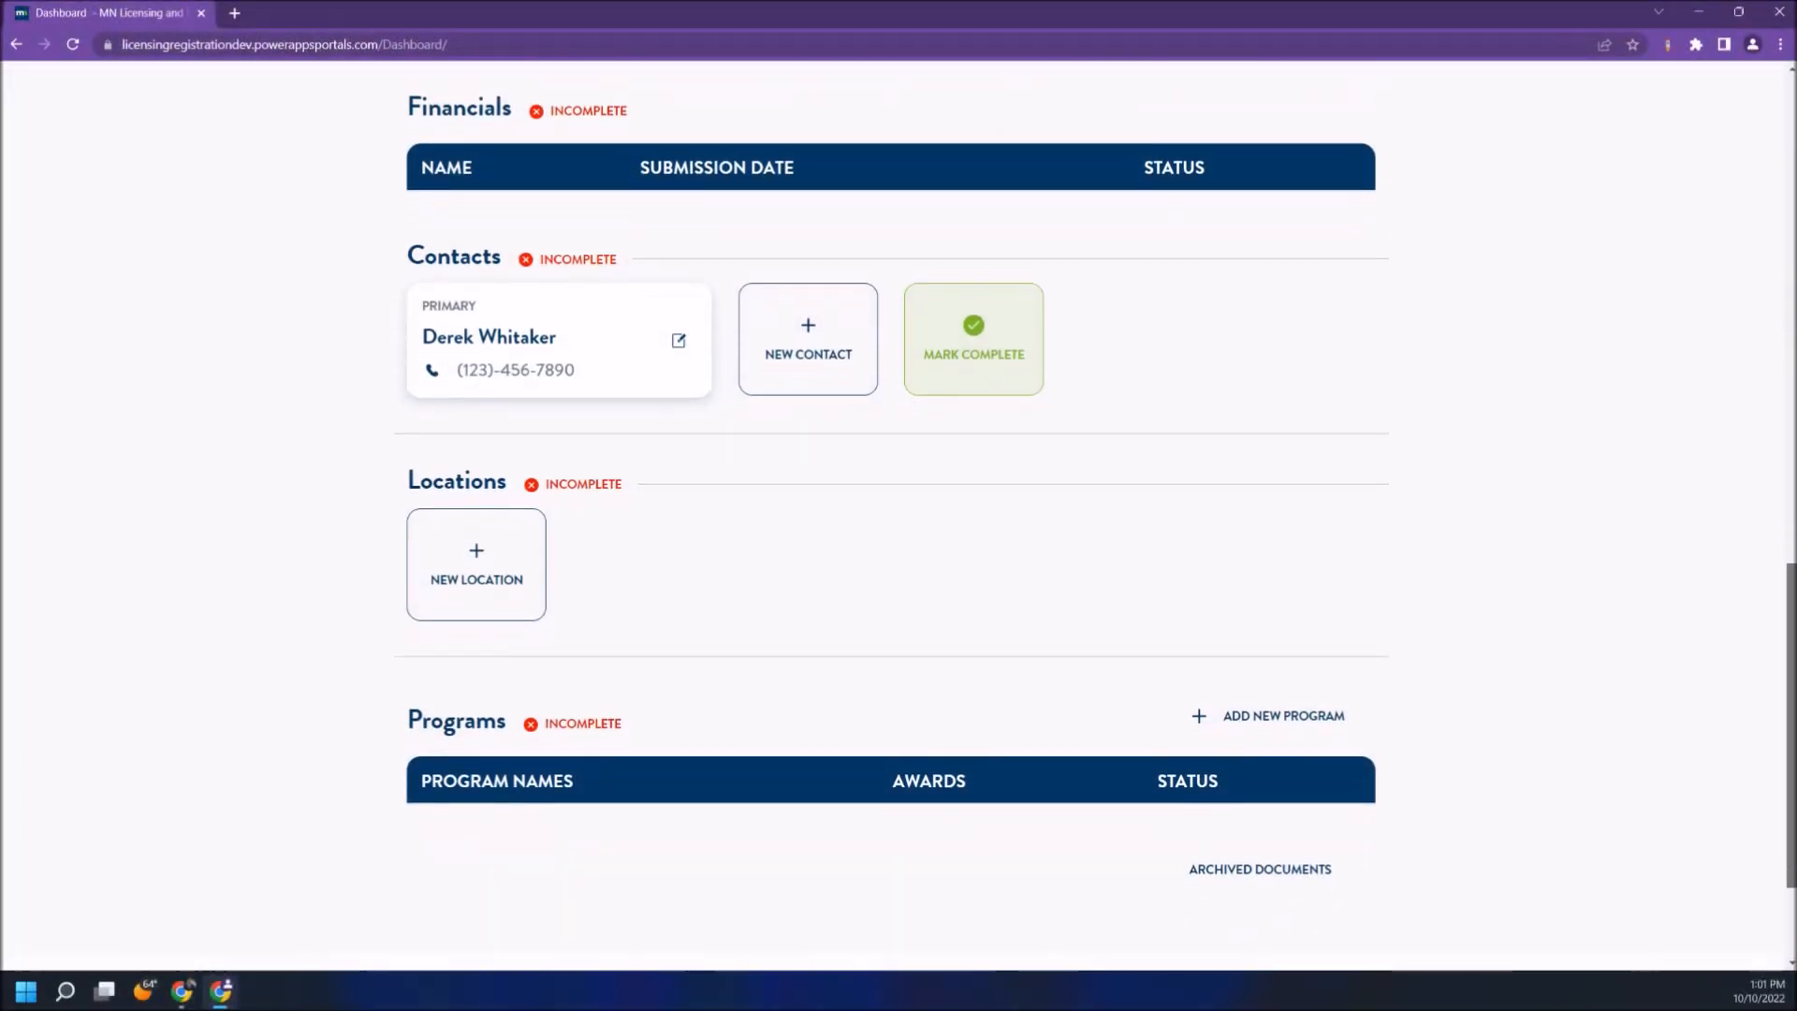
{"action": "scroll", "coordinate": [898, 514], "scroll_direction": "down", "scroll_amount": 1}
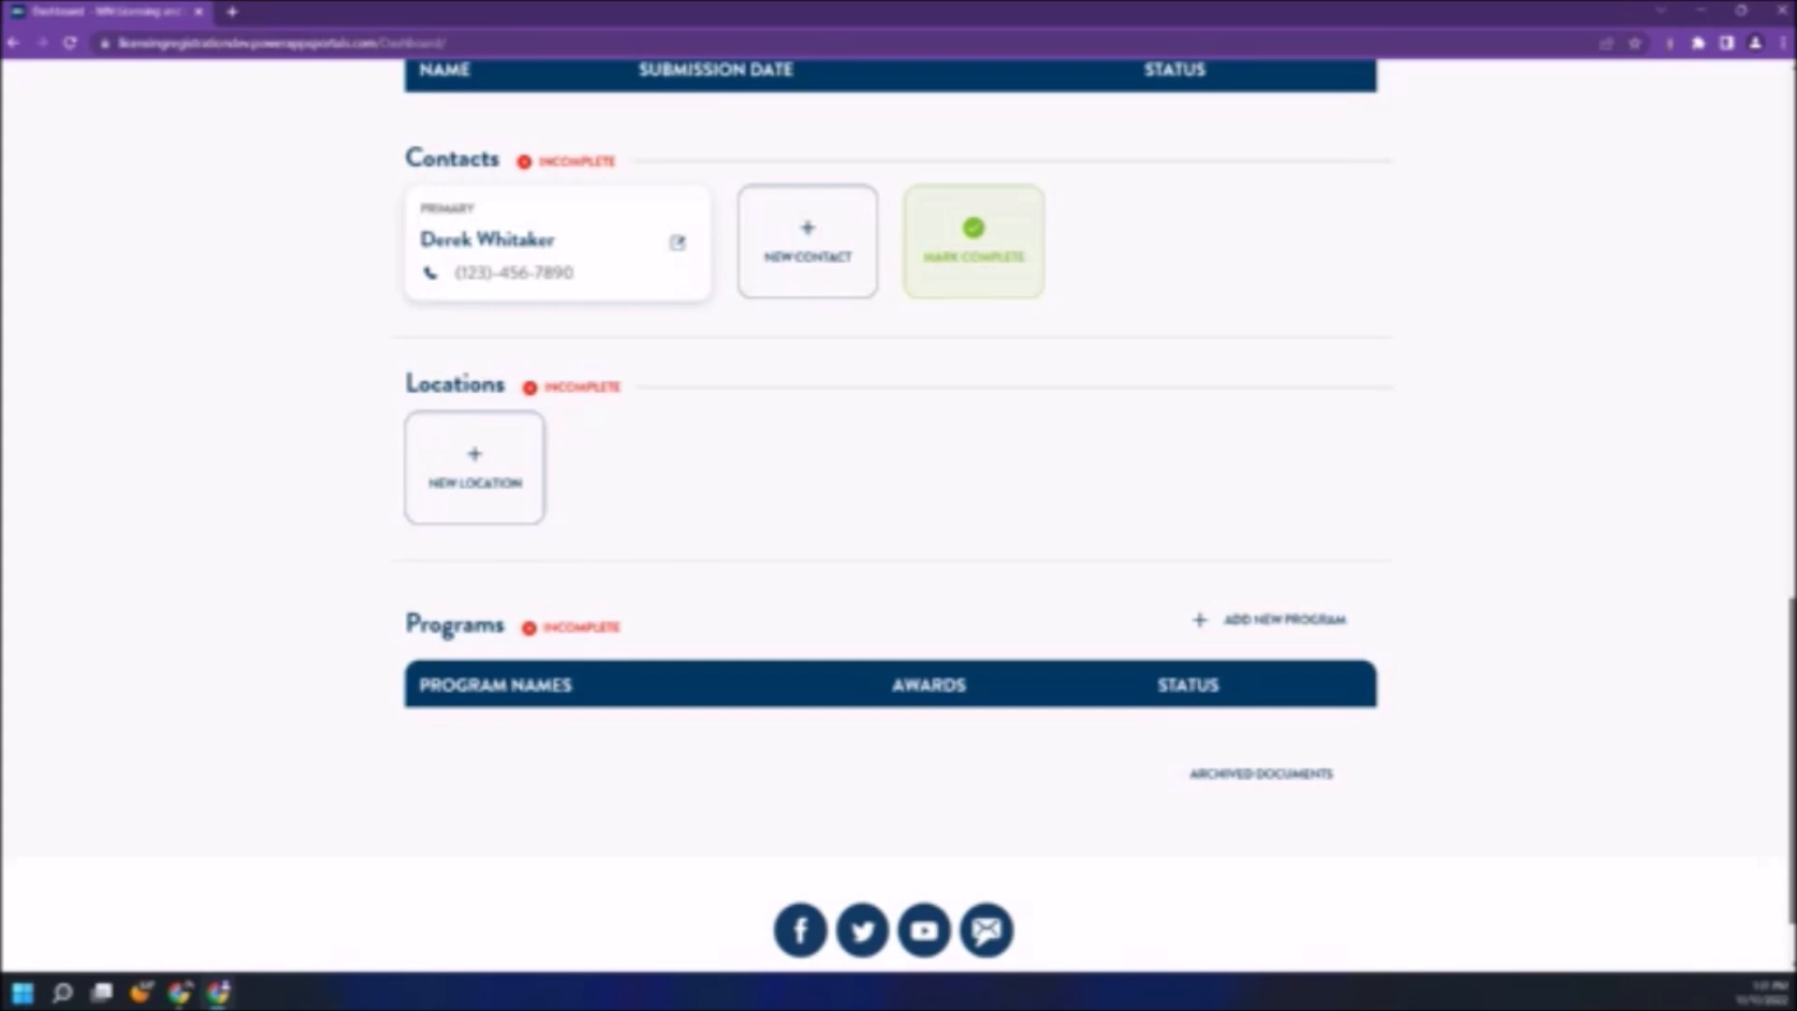
{"action": "scroll", "coordinate": [899, 515], "scroll_direction": "up", "scroll_amount": 6}
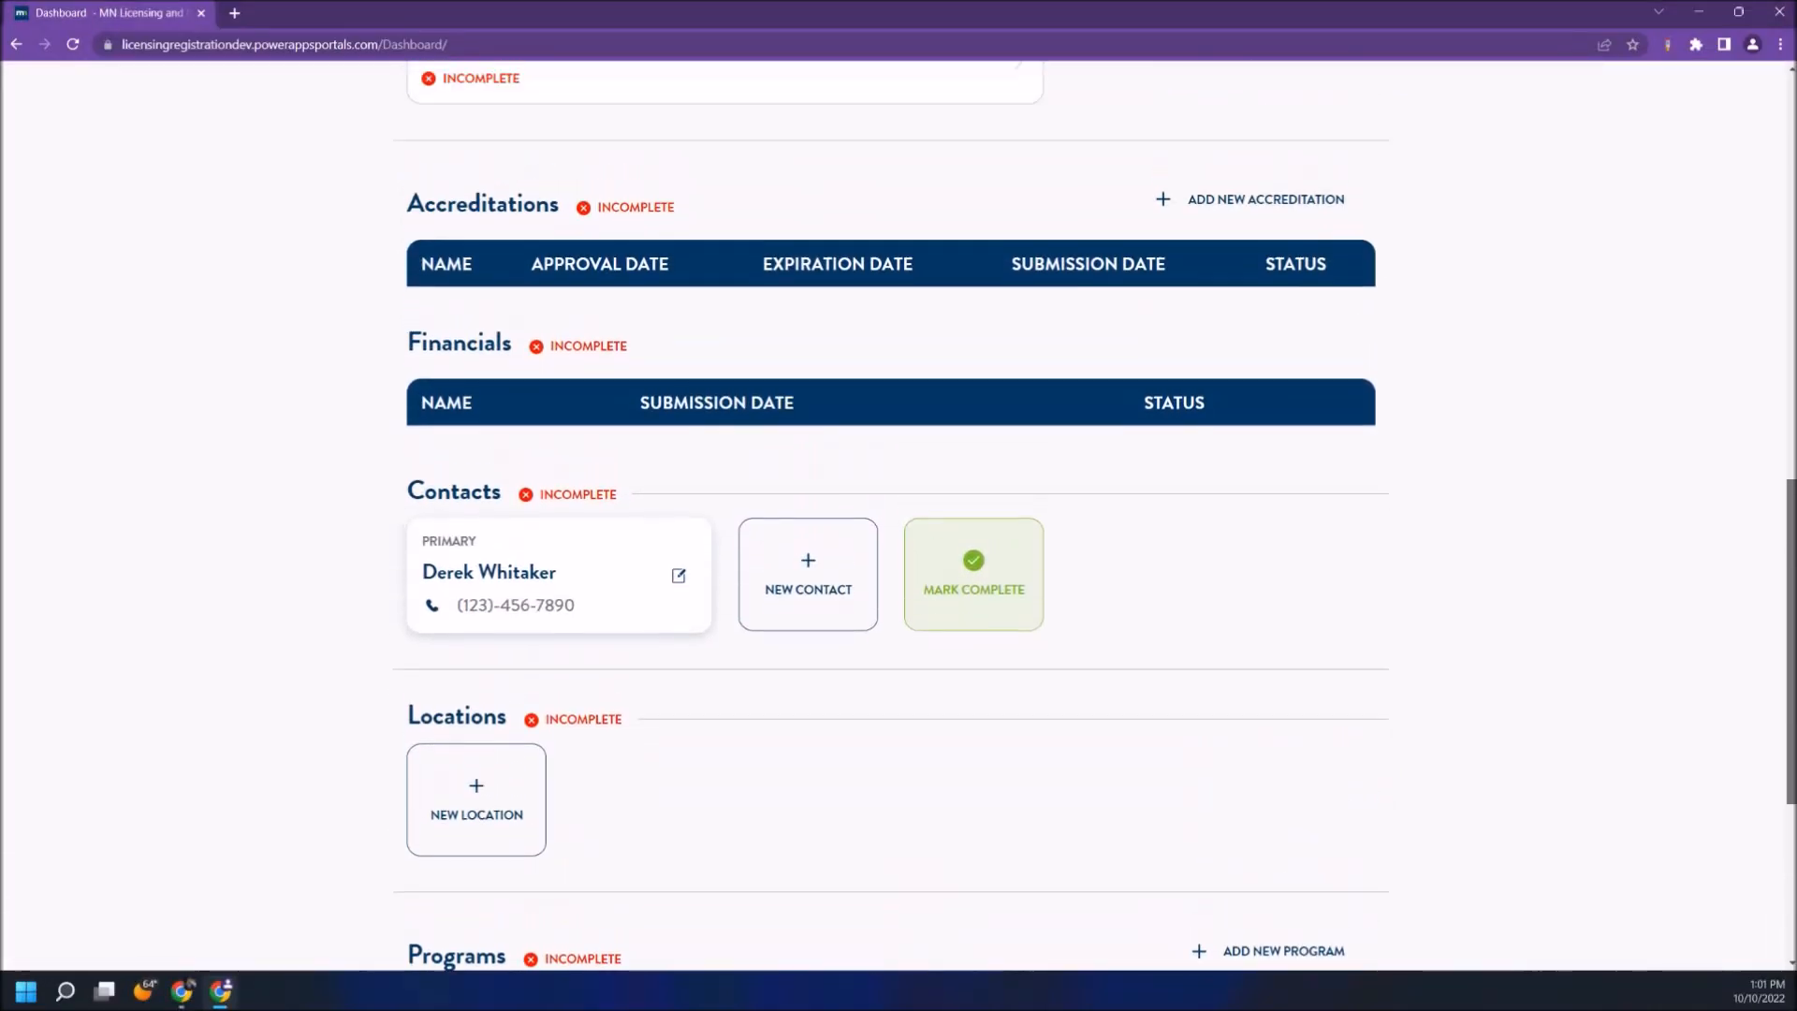
{"action": "scroll", "coordinate": [898, 515], "scroll_direction": "up", "scroll_amount": 5}
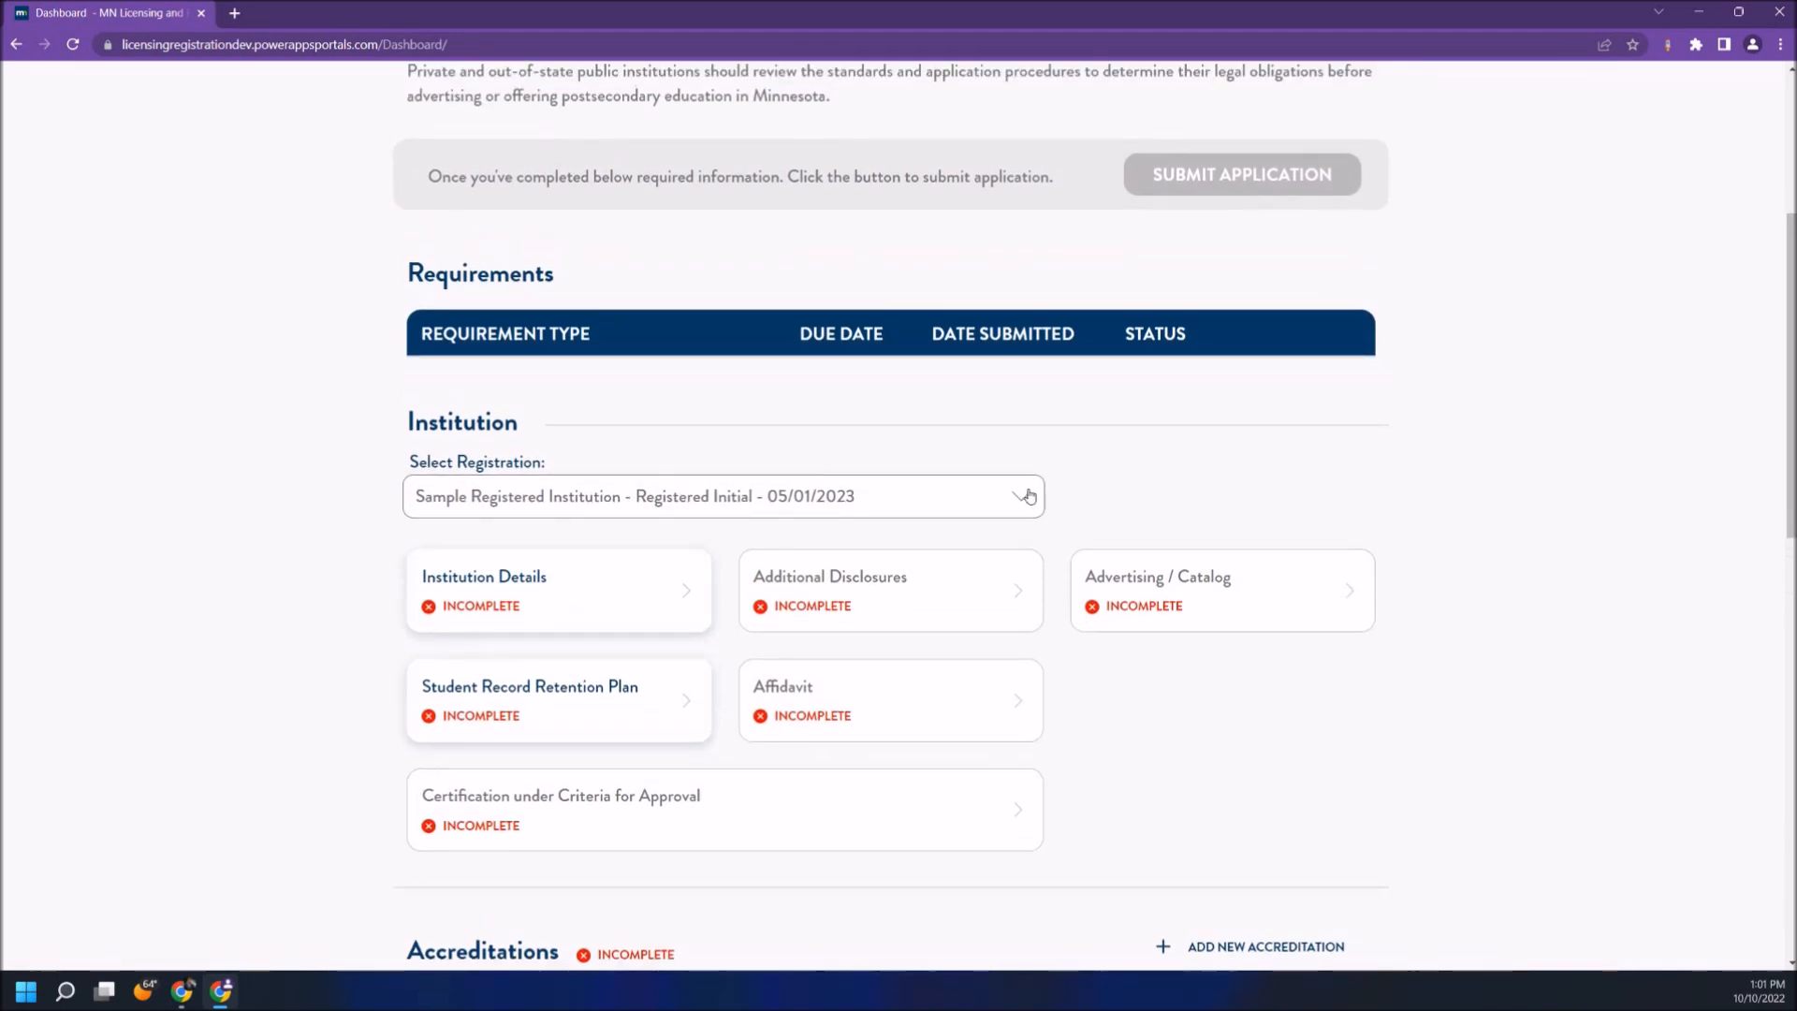
{"action": "left_click", "coordinate": [1027, 496]}
{"action": "left_click", "coordinate": [1027, 495]}
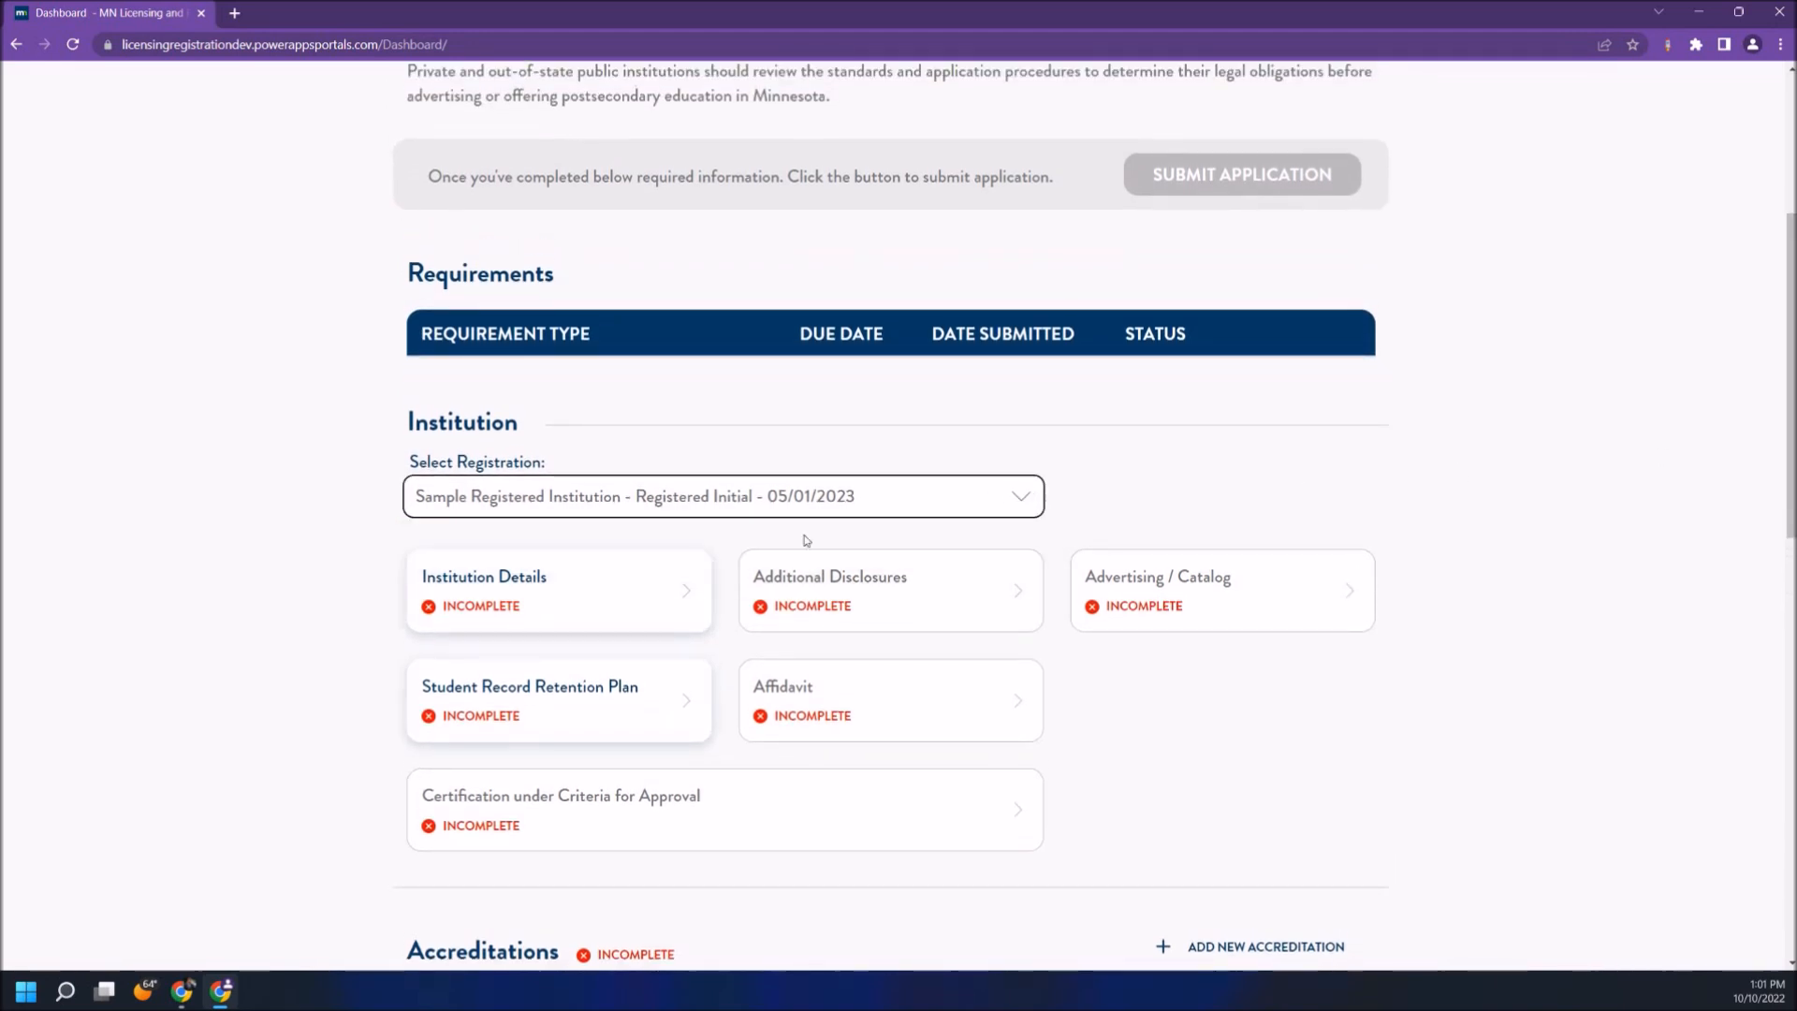
{"action": "left_click", "coordinate": [658, 604]}
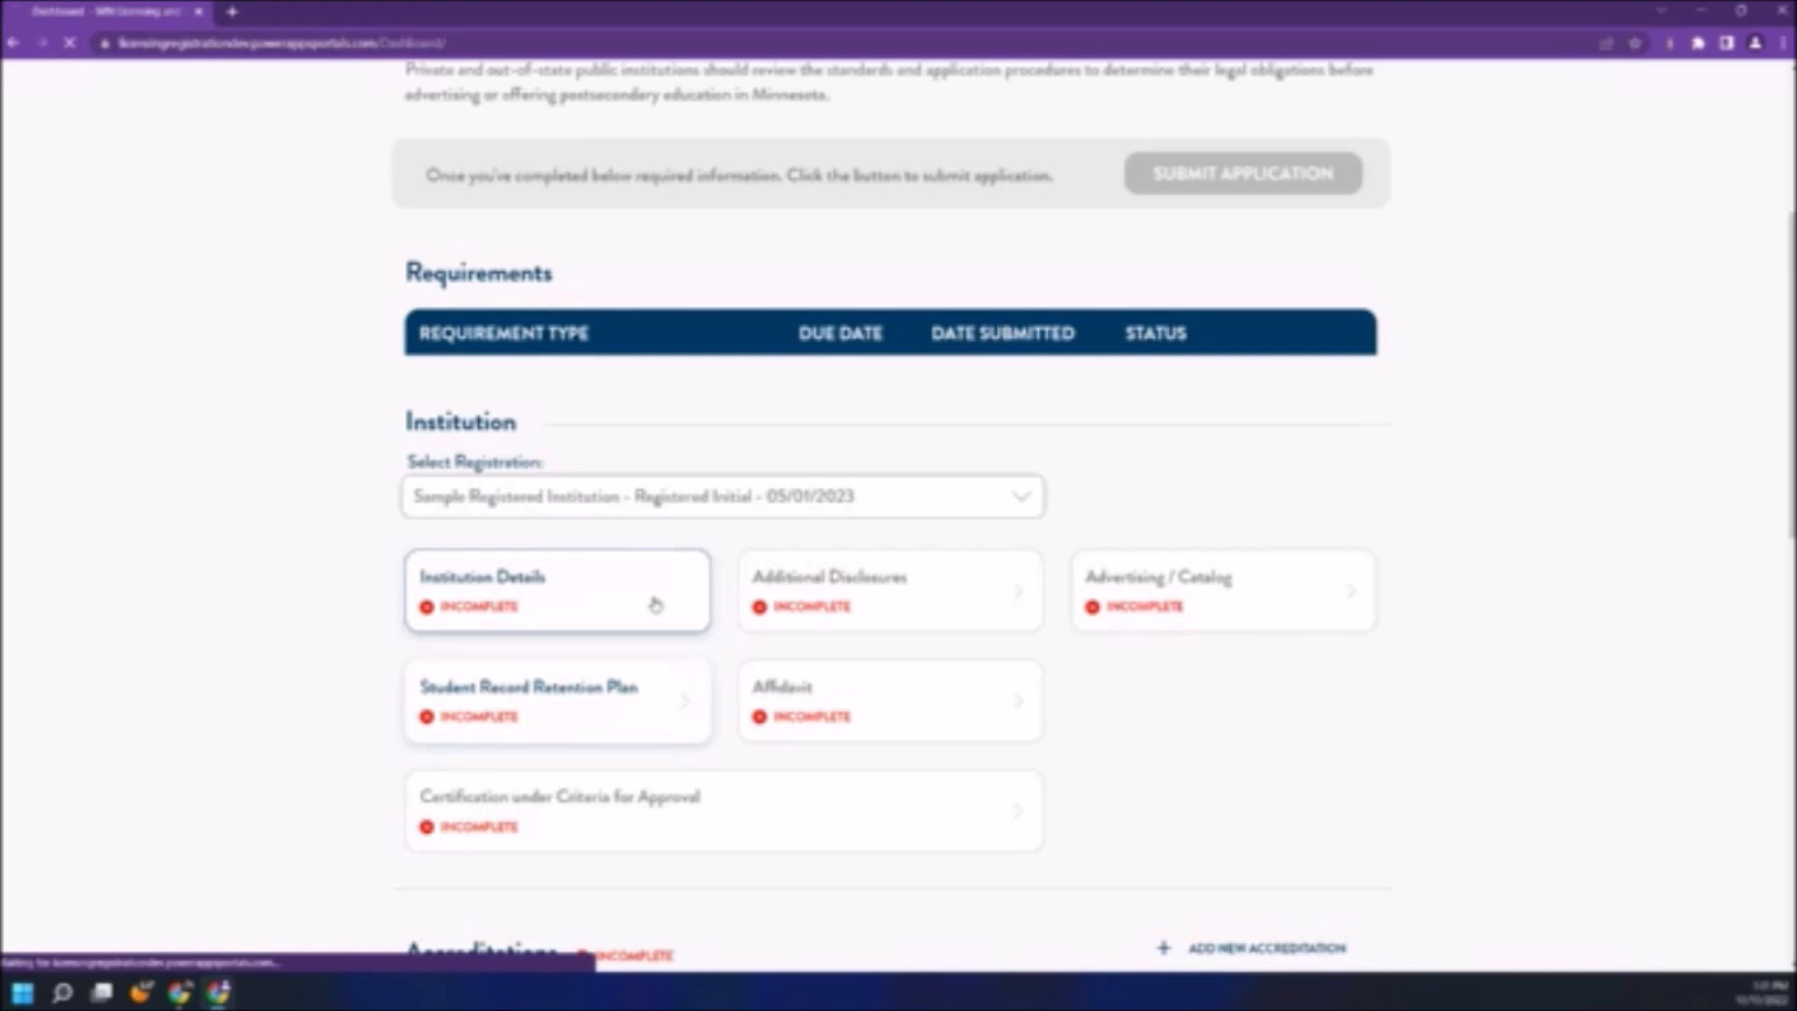
- Enter office address 1234 Main St, Beverly Hills 90210, FEIN 987654321 and 'Mission and Goals' text
{"action": "scroll", "coordinate": [614, 610], "scroll_direction": "down", "scroll_amount": 9}
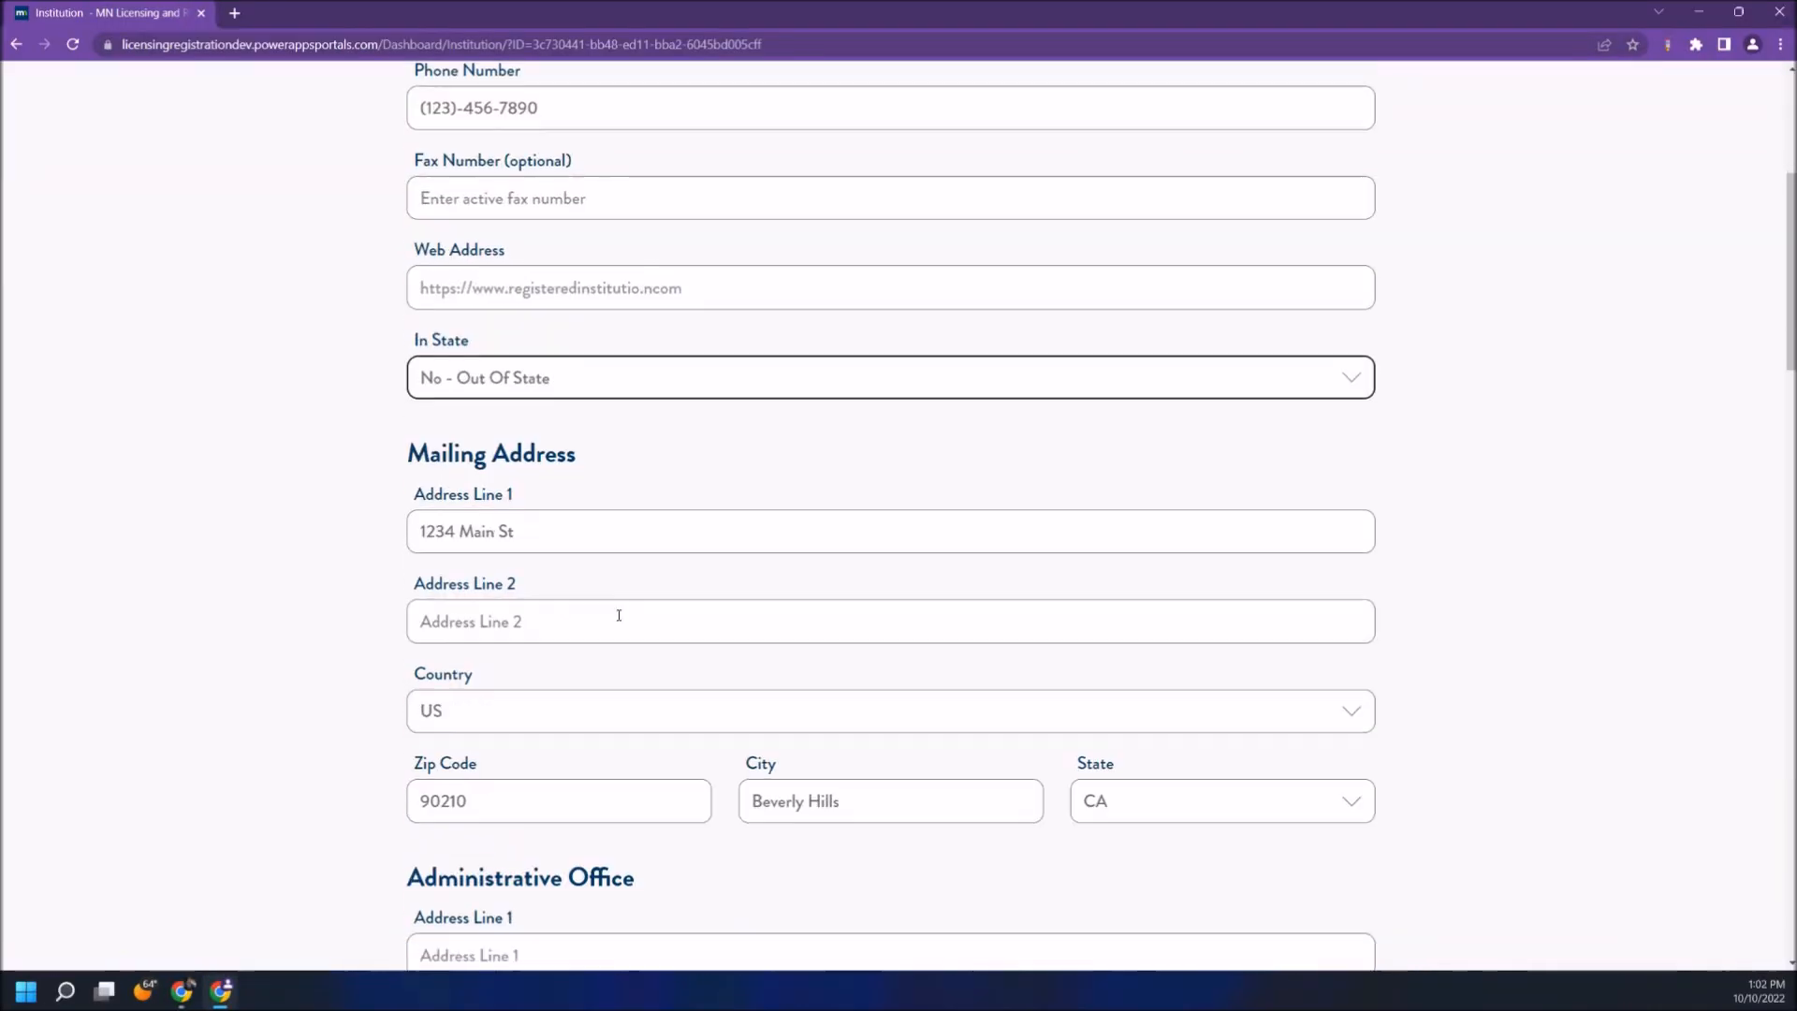
{"action": "left_click", "coordinate": [467, 519]}
{"action": "type", "text": "1234 Main St"}
{"action": "key", "text": "Tab"}
{"action": "key", "text": "Tab"}
{"action": "key", "text": "Tab"}
{"action": "type", "text": "90210"}
{"action": "key", "text": "Tab"}
{"action": "type", "text": "Beverly Hills"}
{"action": "key", "text": "Tab"}
{"action": "key", "text": "c"}
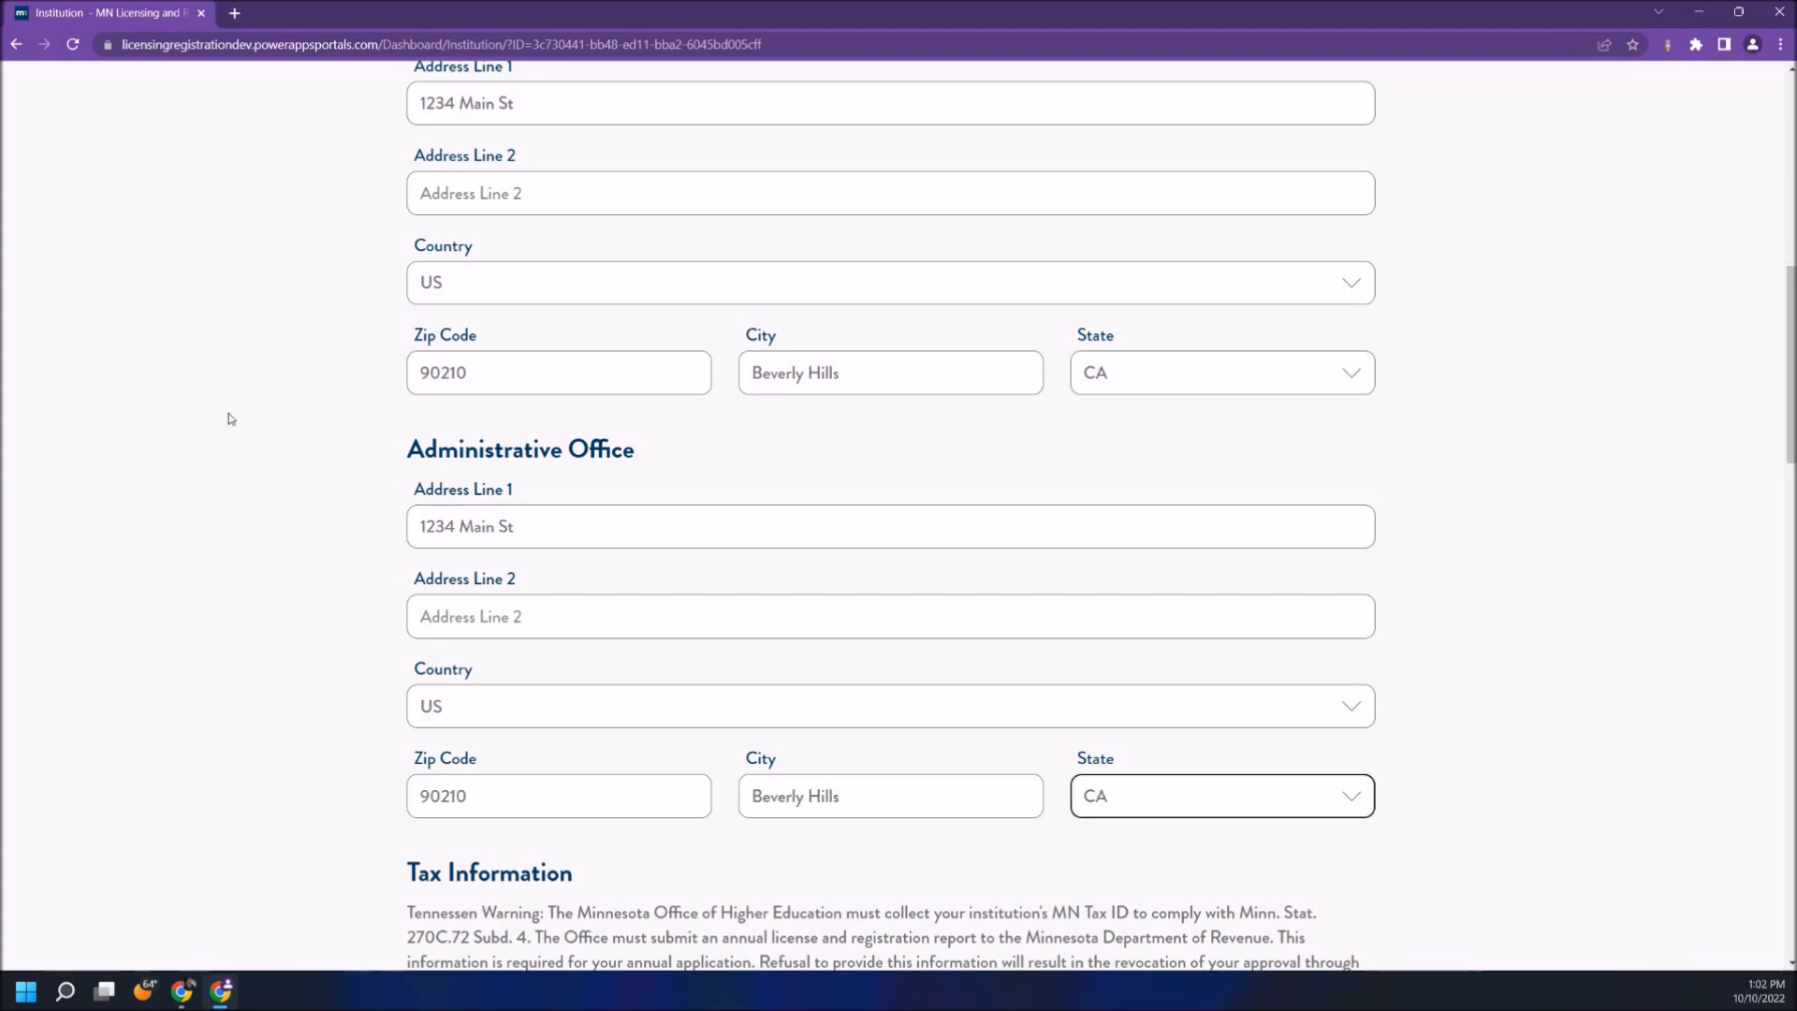
{"action": "scroll", "coordinate": [228, 418], "scroll_direction": "down", "scroll_amount": 7}
{"action": "type", "text": "987654321"}
{"action": "scroll", "coordinate": [455, 422], "scroll_direction": "down", "scroll_amount": 2}
{"action": "left_click", "coordinate": [521, 561]}
{"action": "type", "text": "Mission and Goals"}
{"action": "scroll", "coordinate": [538, 598], "scroll_direction": "down", "scroll_amount": 4}
- Set name 'Registered Institution', Public, Profit, Associates/Masters/Doctorate degrees, comment 'No Comment', and save
{"action": "left_click", "coordinate": [514, 434]}
{"action": "type", "text": "Registered Institution"}
{"action": "key", "text": "Tab"}
{"action": "left_click", "coordinate": [511, 610]}
{"action": "left_click", "coordinate": [496, 833]}
{"action": "scroll", "coordinate": [492, 795], "scroll_direction": "down", "scroll_amount": 2}
{"action": "left_click", "coordinate": [482, 655]}
{"action": "left_click", "coordinate": [481, 720]}
{"action": "scroll", "coordinate": [524, 702], "scroll_direction": "down", "scroll_amount": 5}
{"action": "left_click", "coordinate": [497, 474]}
{"action": "left_click", "coordinate": [496, 517]}
{"action": "left_click", "coordinate": [963, 527]}
{"action": "scroll", "coordinate": [963, 526], "scroll_direction": "down", "scroll_amount": 5}
{"action": "left_click", "coordinate": [577, 631]}
{"action": "type", "text": "No Comment"}
{"action": "left_click", "coordinate": [505, 752]}
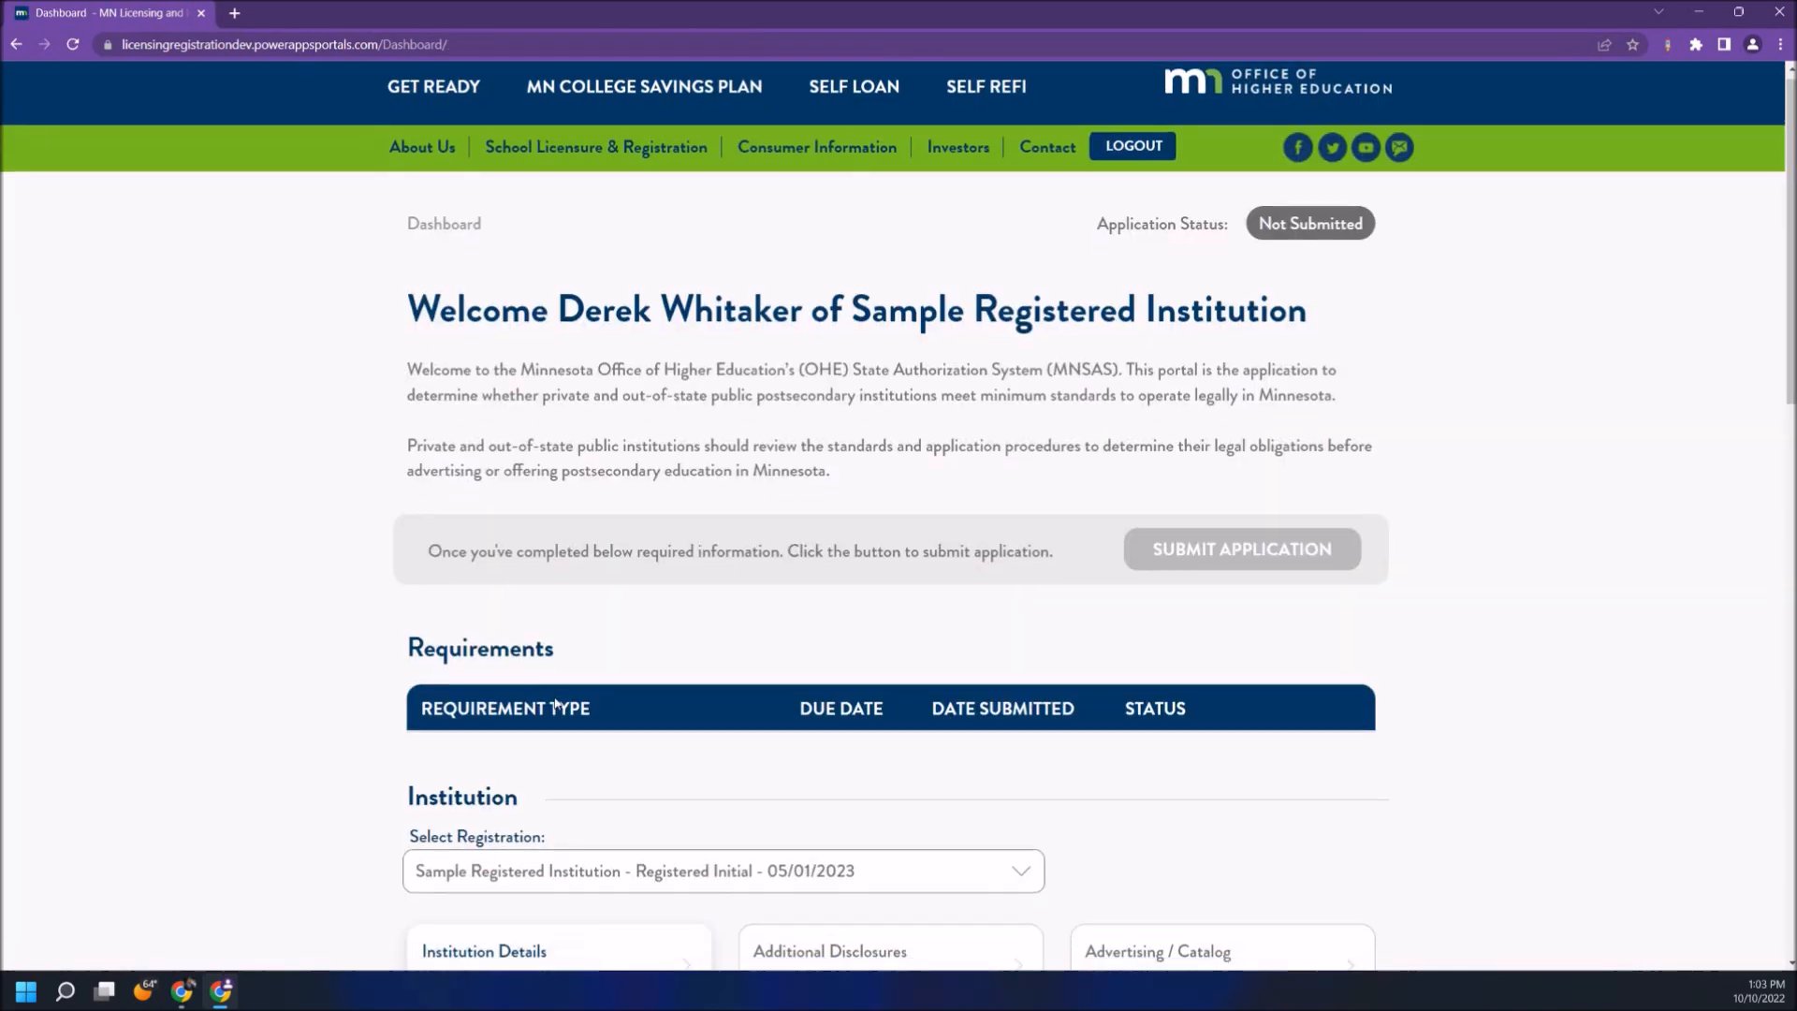
- Save the Additional Disclosures and Advertising / Catalog forms
{"action": "scroll", "coordinate": [842, 530], "scroll_direction": "down", "scroll_amount": 5}
{"action": "left_click", "coordinate": [843, 530]}
{"action": "scroll", "coordinate": [1282, 862], "scroll_direction": "down", "scroll_amount": 2}
{"action": "scroll", "coordinate": [1282, 863], "scroll_direction": "down", "scroll_amount": 2}
{"action": "left_click", "coordinate": [561, 726]}
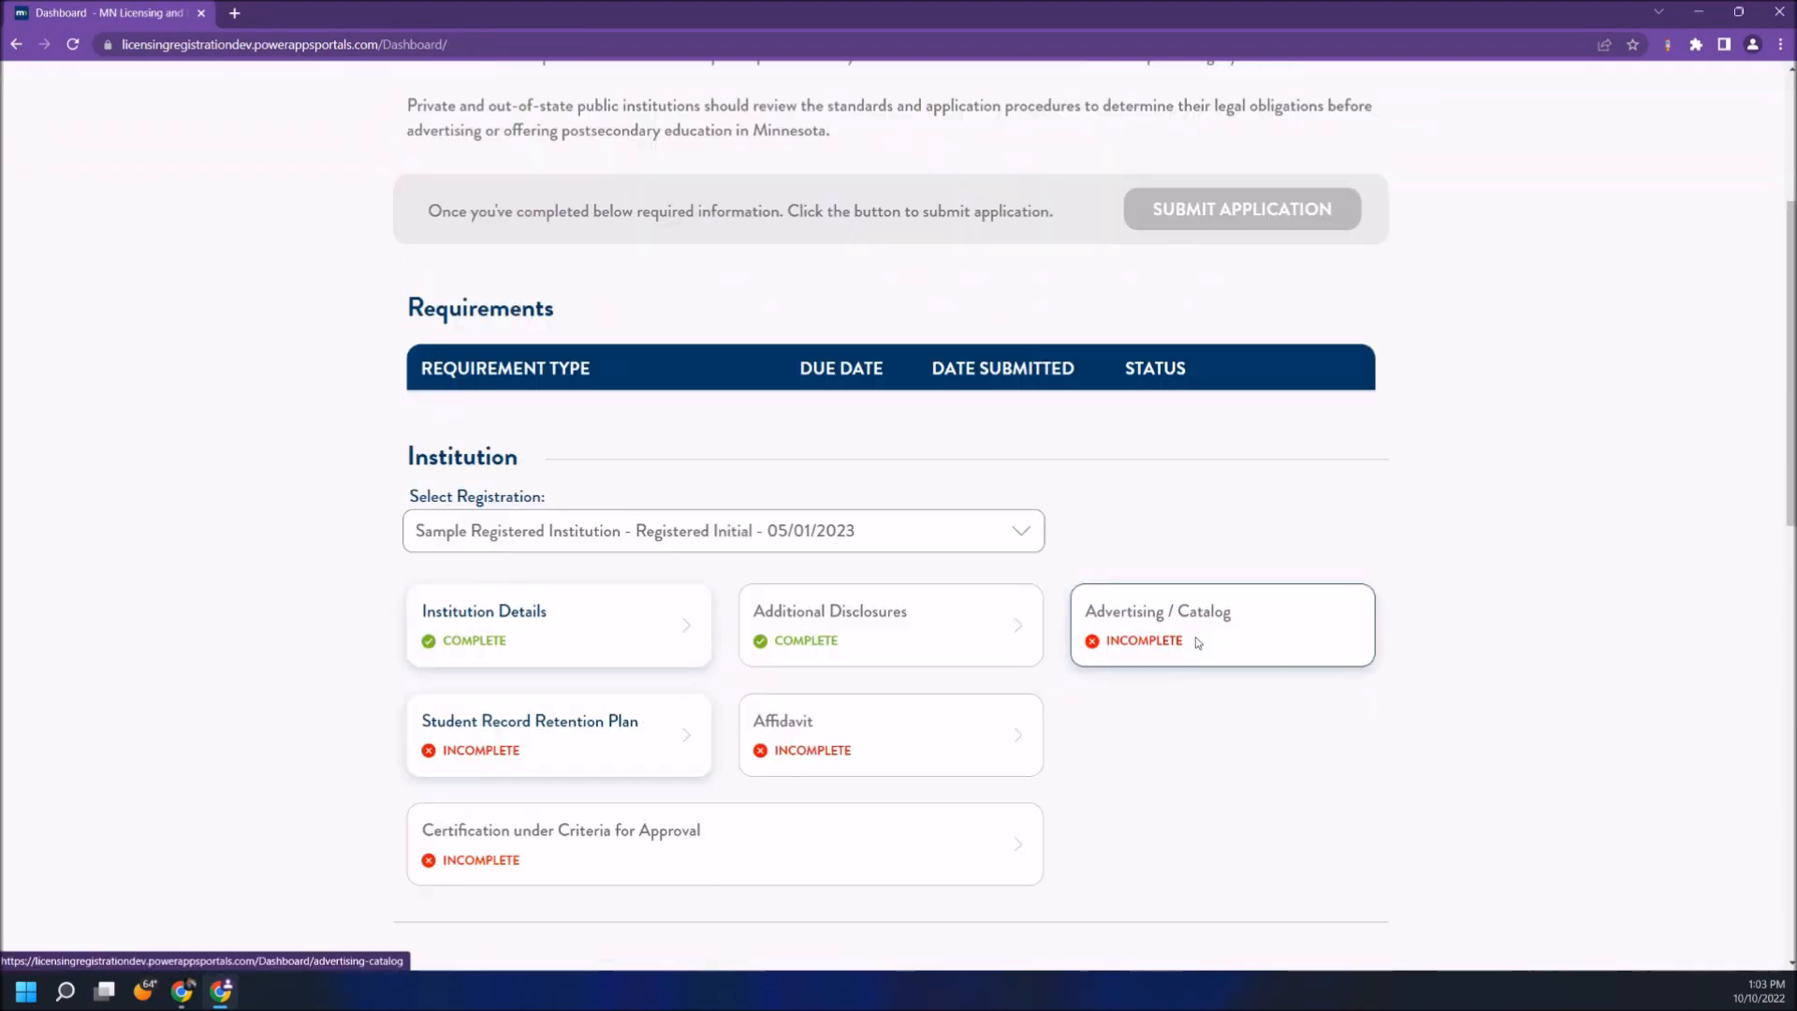
{"action": "left_click", "coordinate": [1194, 636]}
{"action": "scroll", "coordinate": [1192, 705], "scroll_direction": "down", "scroll_amount": 15}
{"action": "left_click", "coordinate": [539, 670]}
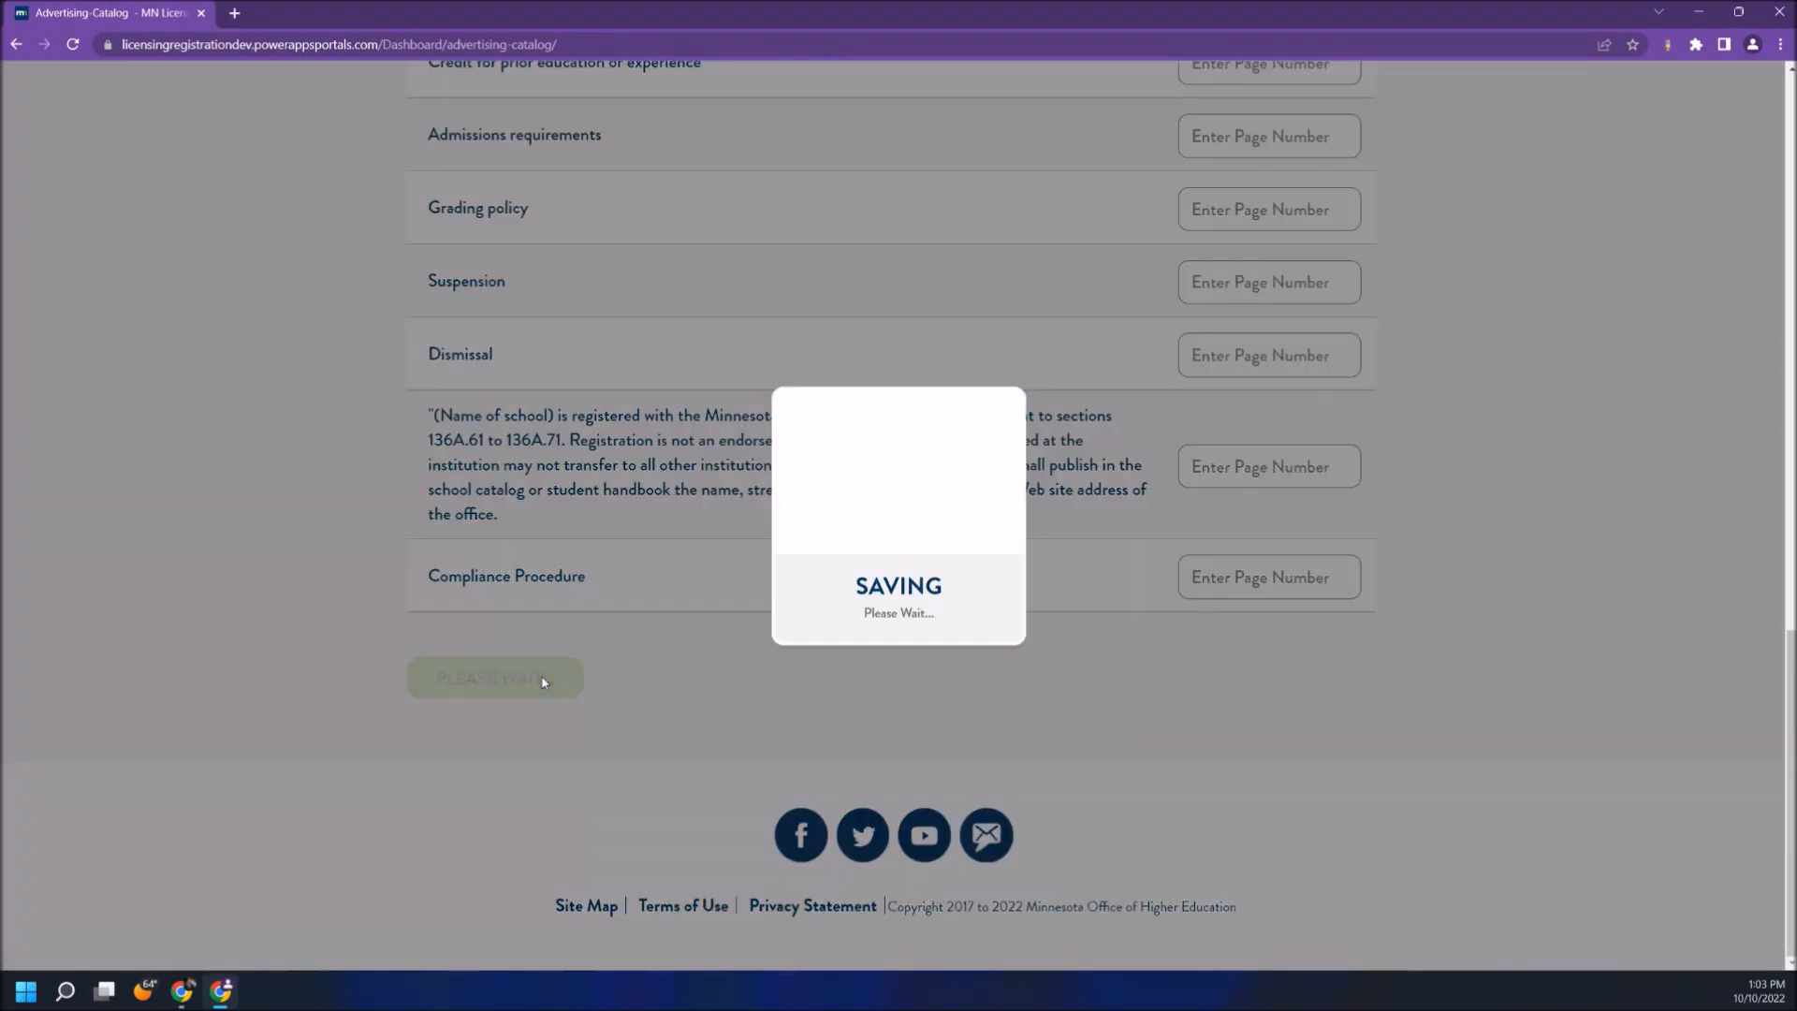
- Save the Student Record Retention Plan and Affidavit forms
{"action": "scroll", "coordinate": [552, 643], "scroll_direction": "down", "scroll_amount": 5}
{"action": "left_click", "coordinate": [553, 725]}
{"action": "scroll", "coordinate": [683, 582], "scroll_direction": "down", "scroll_amount": 5}
{"action": "left_click", "coordinate": [532, 736]}
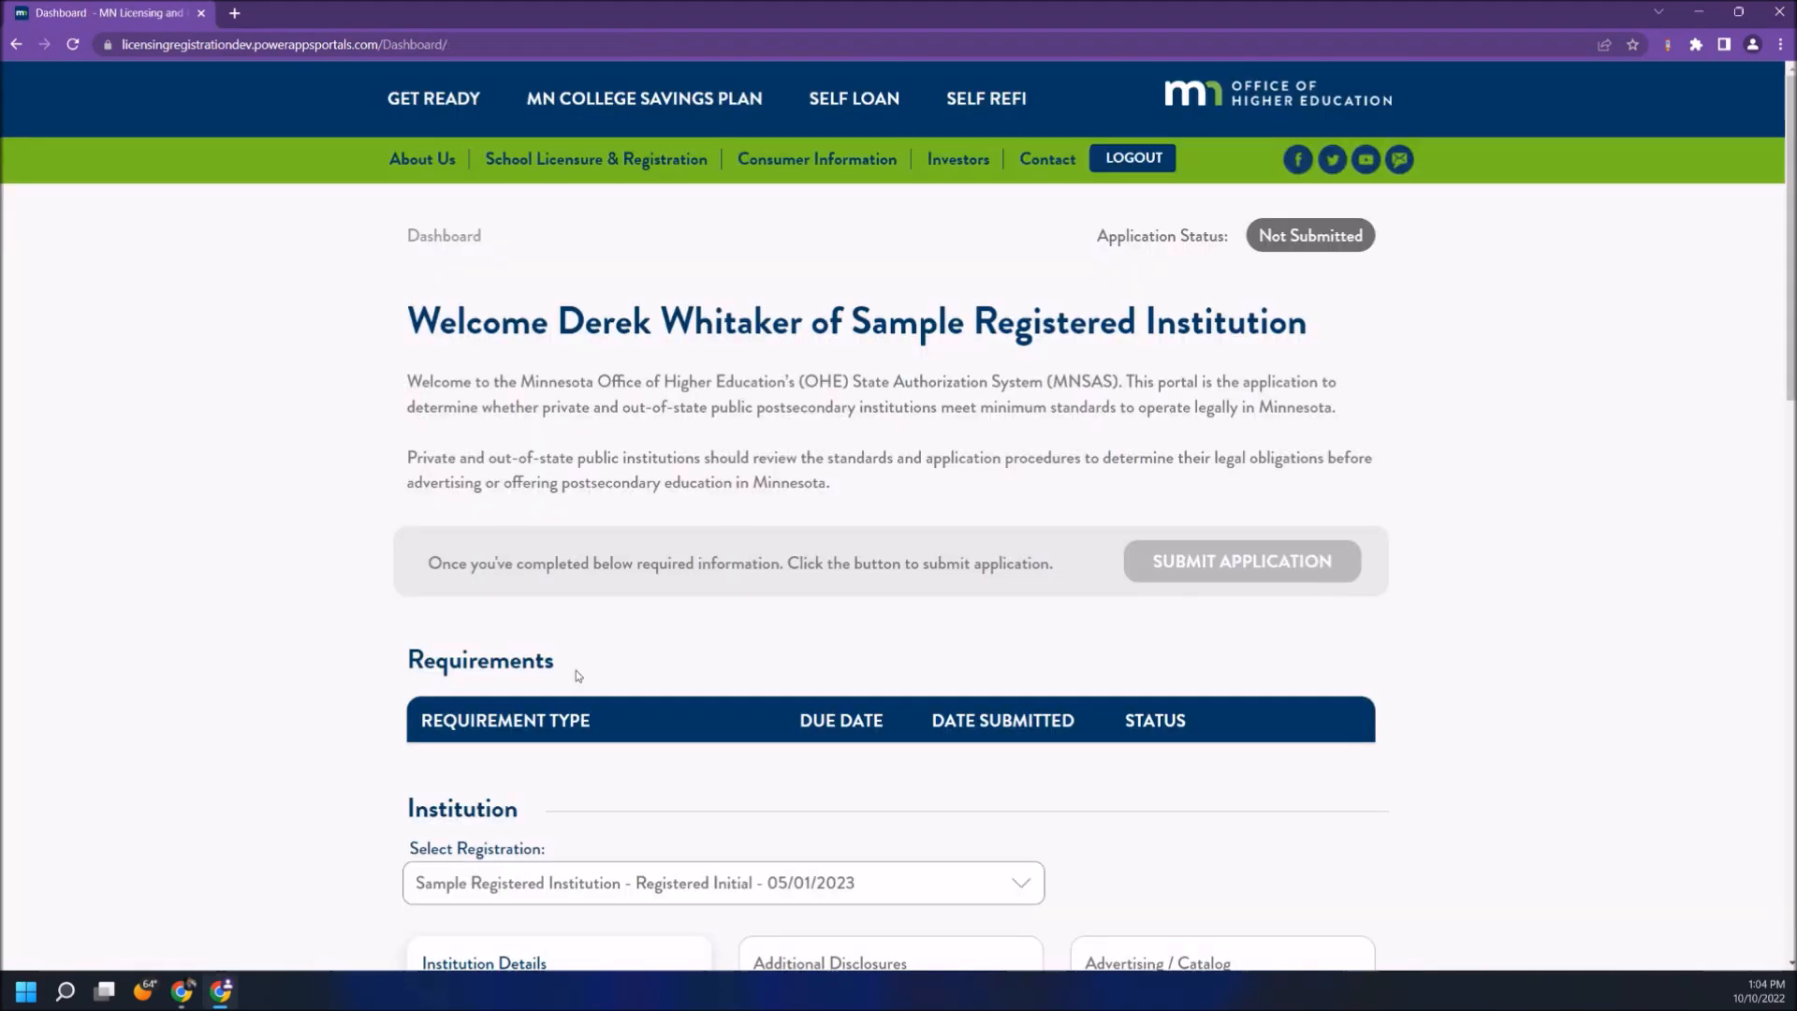
{"action": "scroll", "coordinate": [573, 673], "scroll_direction": "down", "scroll_amount": 5}
{"action": "left_click", "coordinate": [843, 707]}
{"action": "left_click", "coordinate": [503, 582]}
- Fill the Certification attestation fields with 'D' and save the certification
{"action": "scroll", "coordinate": [510, 609], "scroll_direction": "down", "scroll_amount": 5}
{"action": "left_click", "coordinate": [517, 638]}
{"action": "left_click", "coordinate": [535, 551]}
{"action": "type", "text": "D"}
{"action": "key", "text": "Tab"}
{"action": "type", "text": "D"}
{"action": "key", "text": "Tab"}
{"action": "type", "text": "D"}
{"action": "key", "text": "Tab"}
{"action": "type", "text": "D"}
{"action": "key", "text": "Tab"}
{"action": "type", "text": "D"}
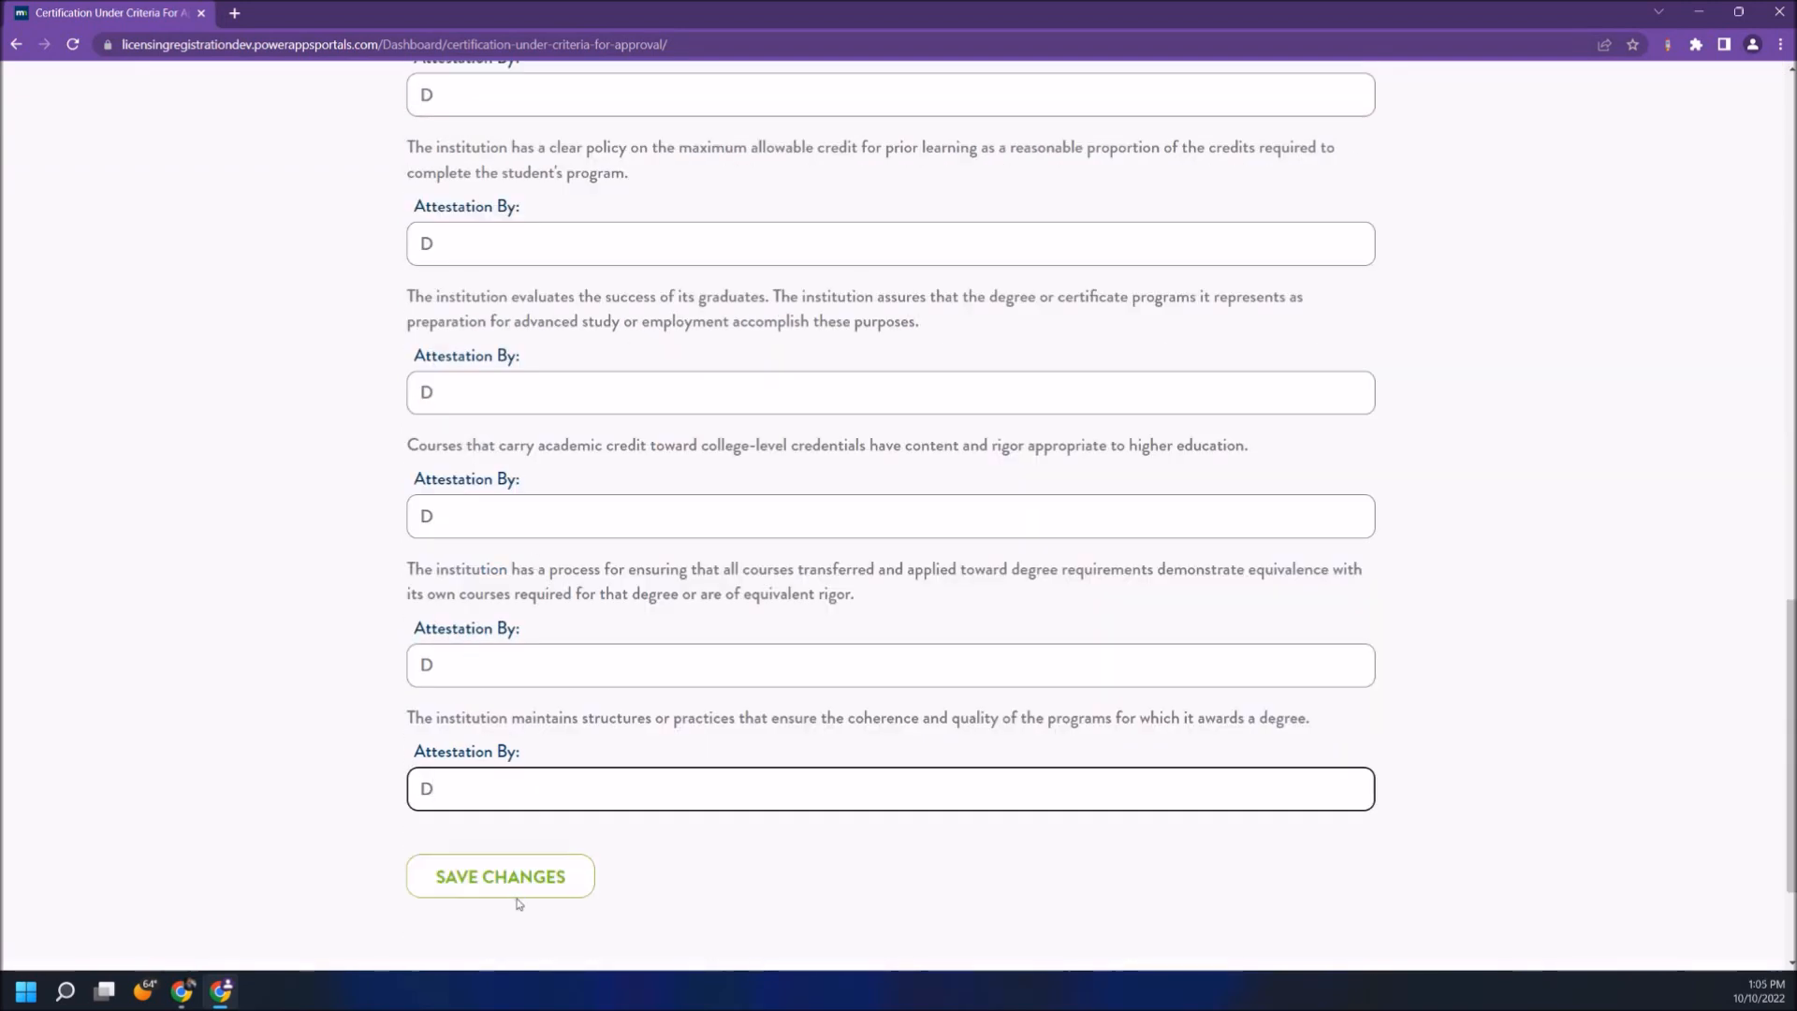
{"action": "left_click", "coordinate": [539, 870]}
{"action": "scroll", "coordinate": [602, 774], "scroll_direction": "down", "scroll_amount": 5}
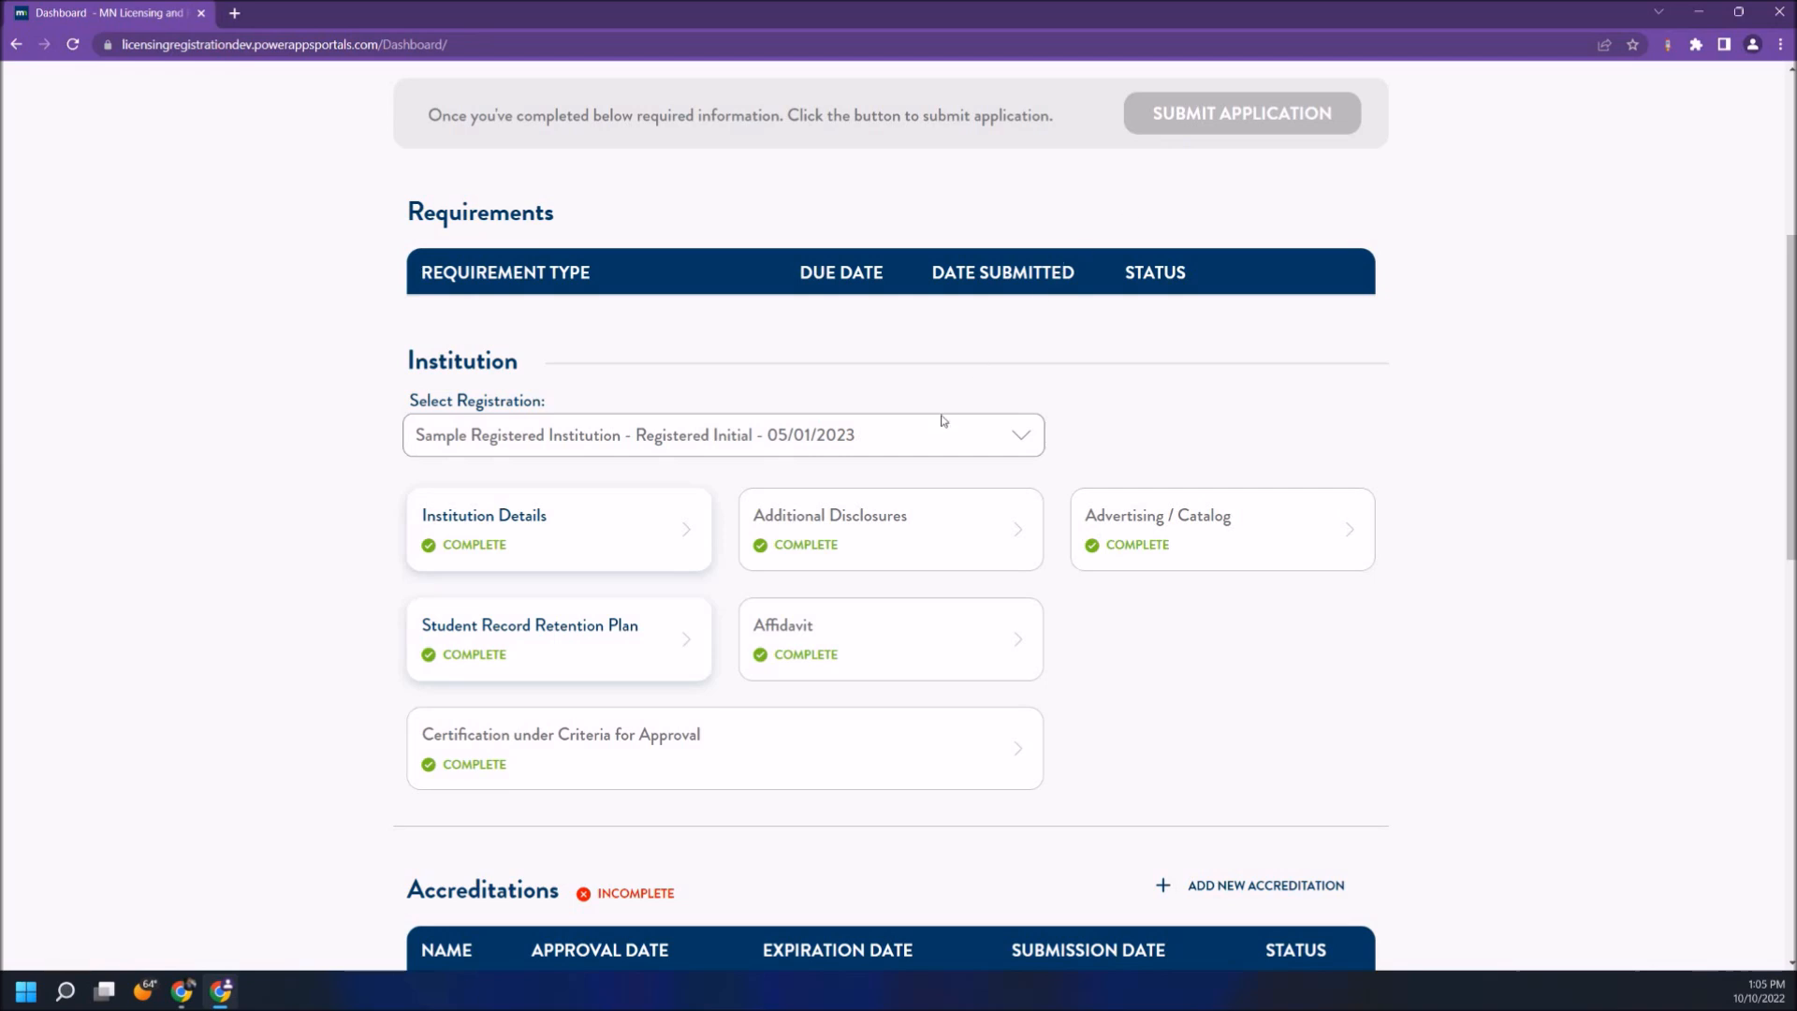
- Start a new accreditation, answering Yes and choosing HLC (Higher Learning Commission) as agency
{"action": "scroll", "coordinate": [904, 515], "scroll_direction": "down", "scroll_amount": 3}
{"action": "scroll", "coordinate": [904, 515], "scroll_direction": "down", "scroll_amount": 1}
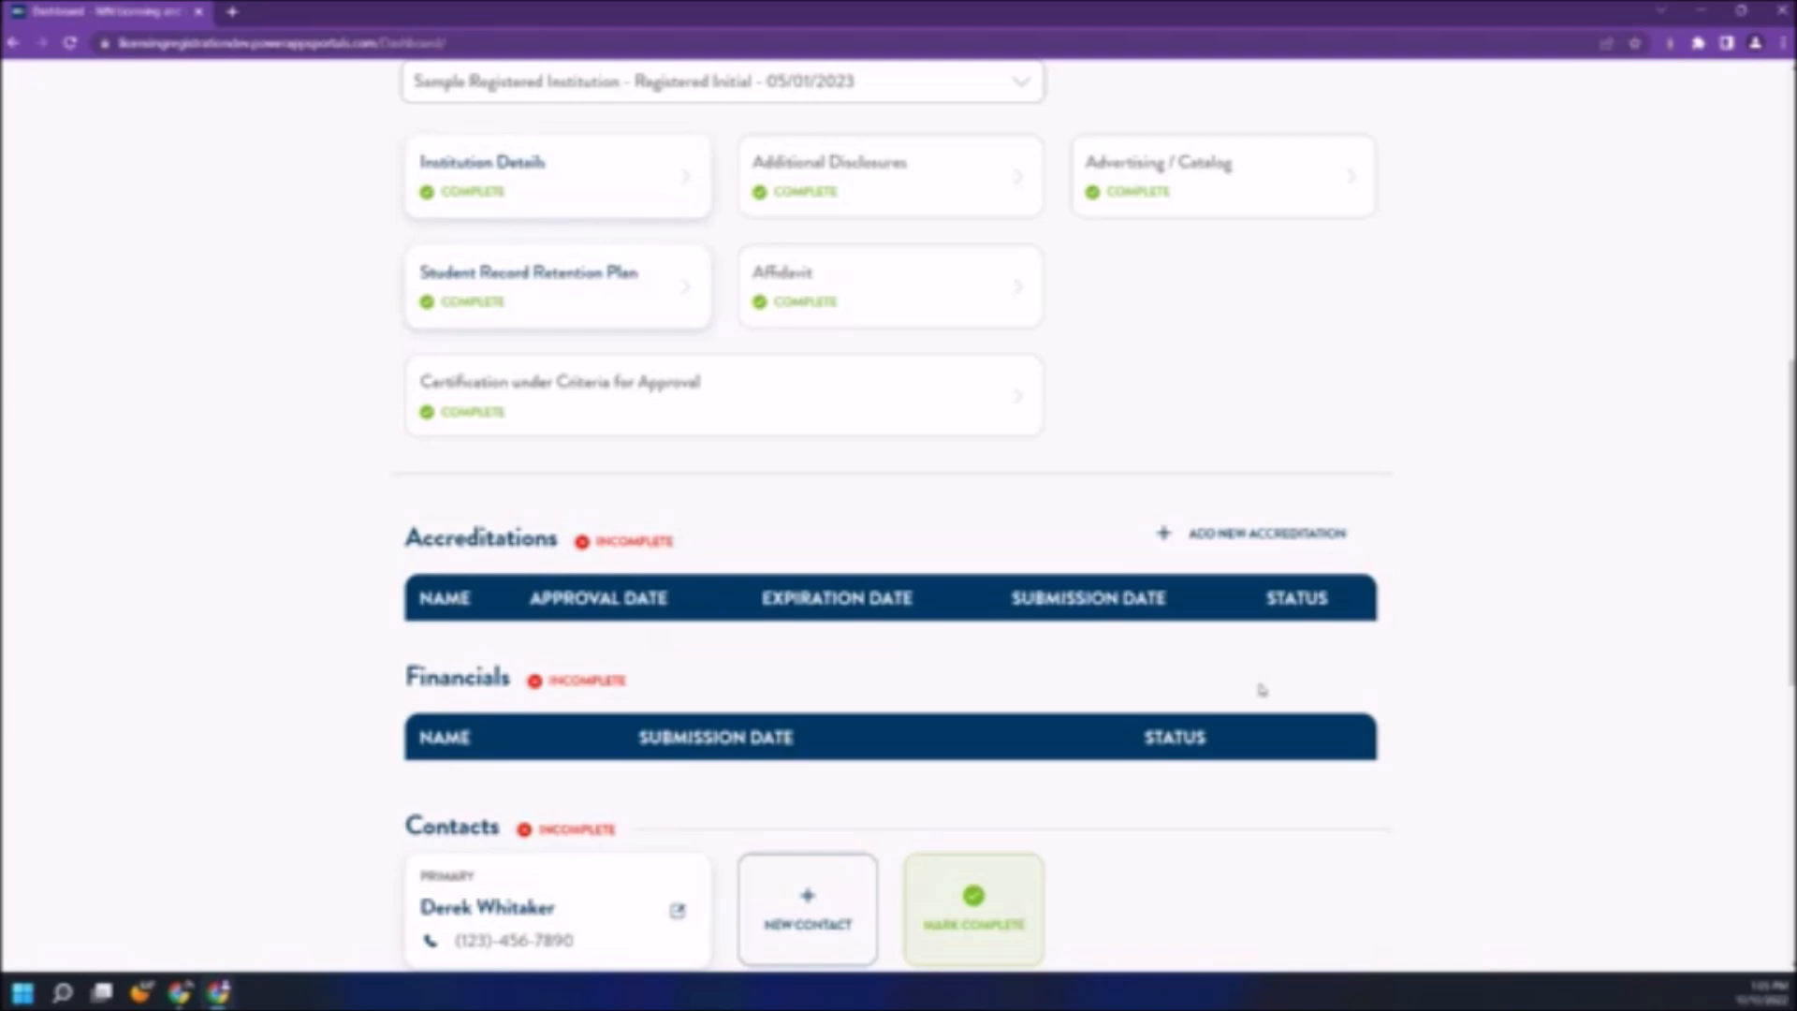
{"action": "left_click", "coordinate": [1226, 541]}
{"action": "left_click", "coordinate": [1348, 364]}
{"action": "left_click", "coordinate": [777, 463]}
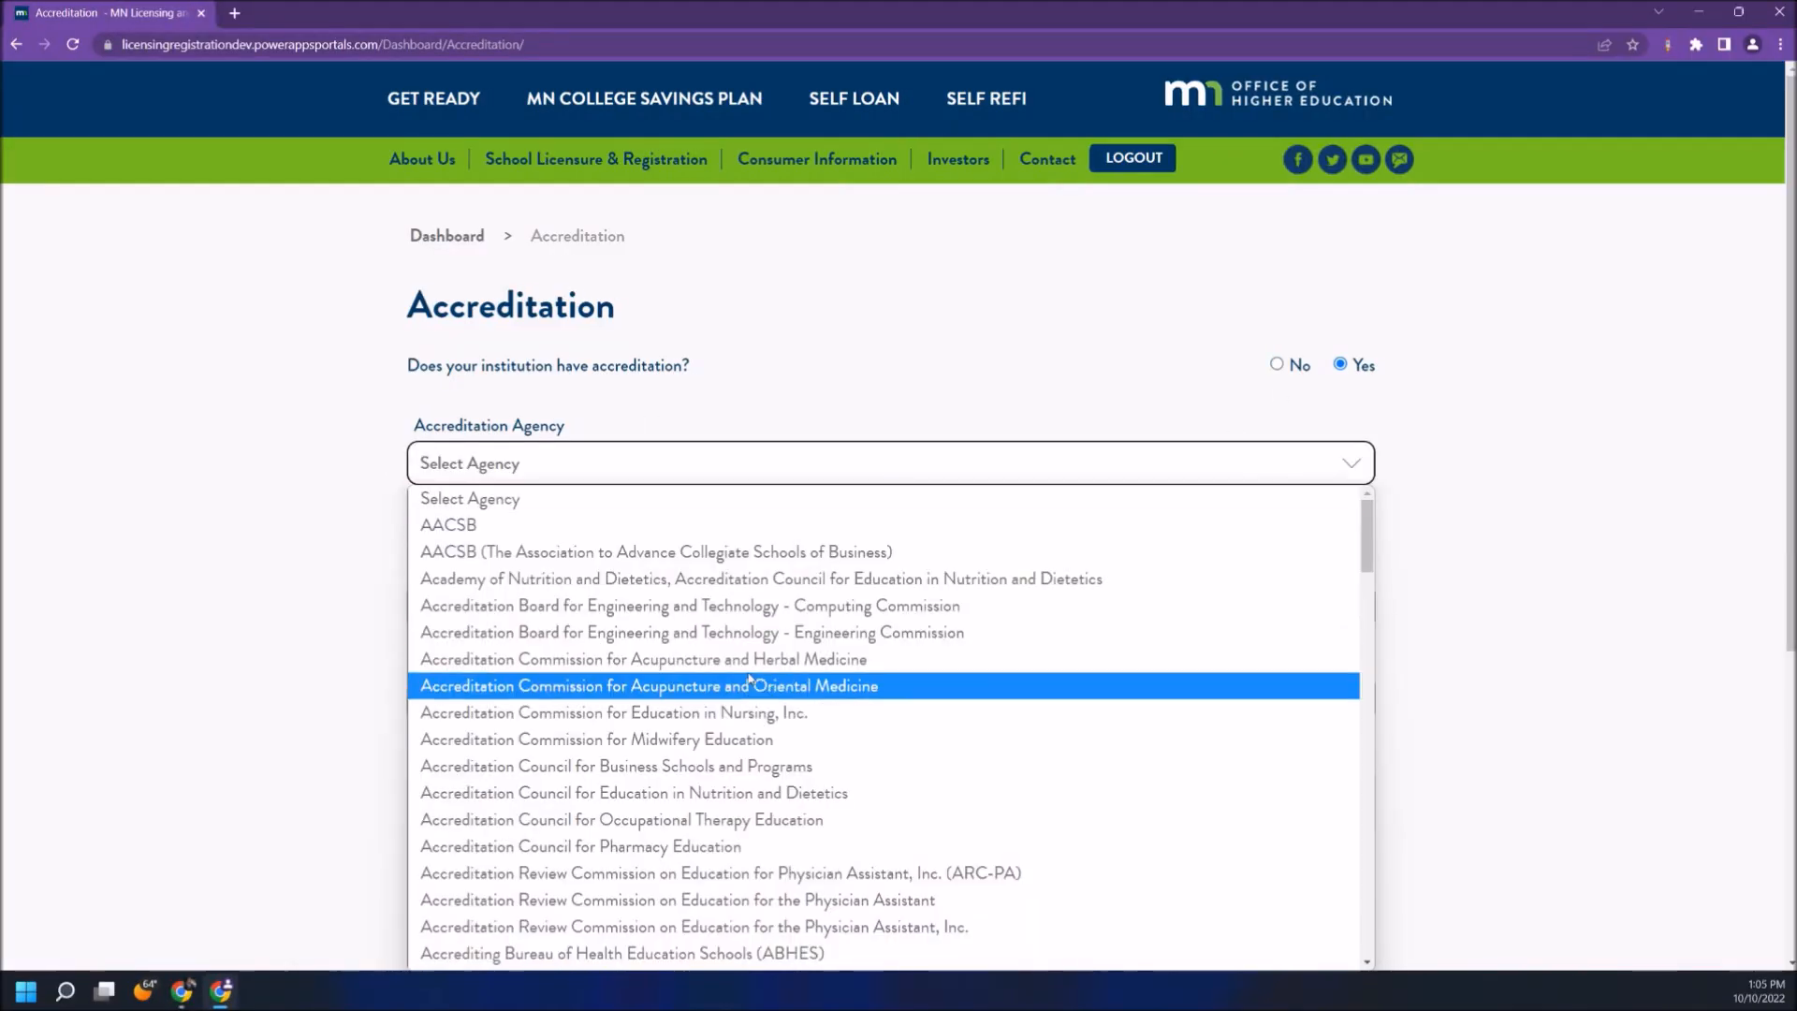
{"action": "scroll", "coordinate": [756, 688], "scroll_direction": "down", "scroll_amount": 10}
{"action": "left_click", "coordinate": [757, 722]}
- Set approval 09/28/2022 and expiration 10/28/2022, answer No twice, and save as draft
{"action": "left_click", "coordinate": [550, 608]}
{"action": "left_click", "coordinate": [1351, 606]}
{"action": "left_click", "coordinate": [504, 706]}
{"action": "left_click", "coordinate": [1351, 697]}
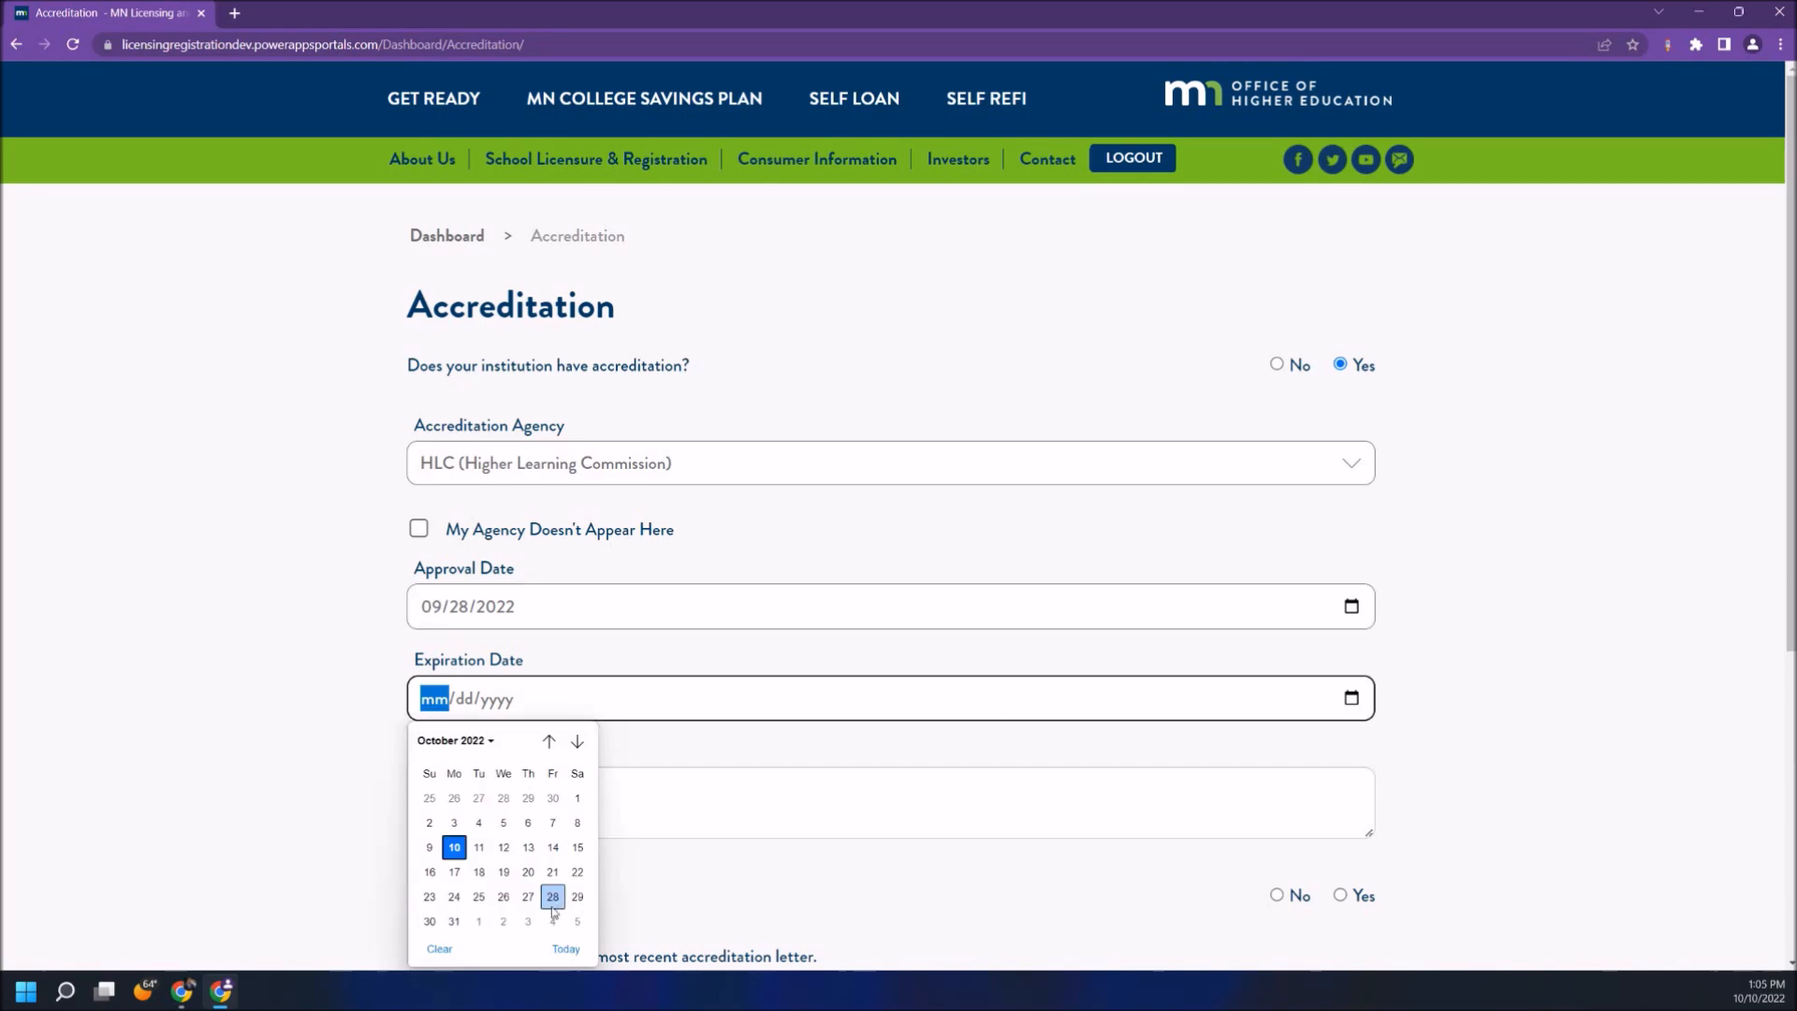
{"action": "left_click", "coordinate": [553, 897]}
{"action": "scroll", "coordinate": [1236, 642], "scroll_direction": "down", "scroll_amount": 3}
{"action": "left_click", "coordinate": [1277, 631]}
{"action": "left_click", "coordinate": [1276, 799]}
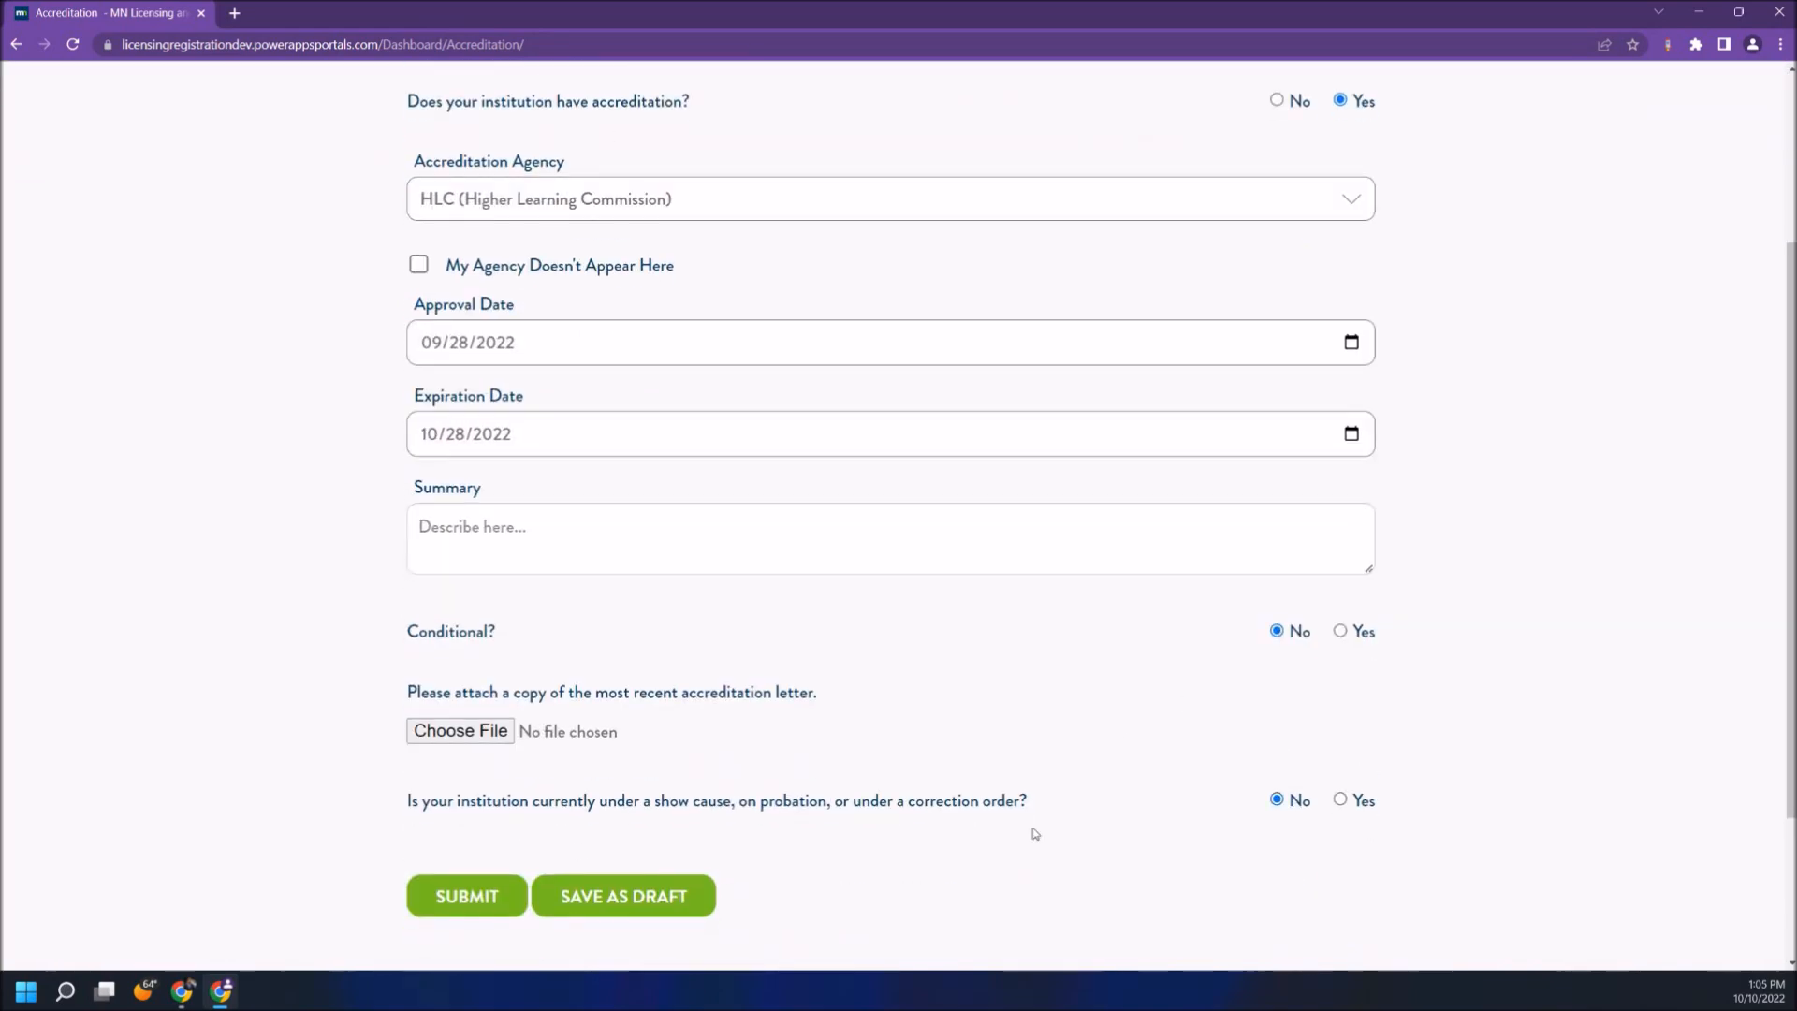
{"action": "left_click", "coordinate": [582, 900]}
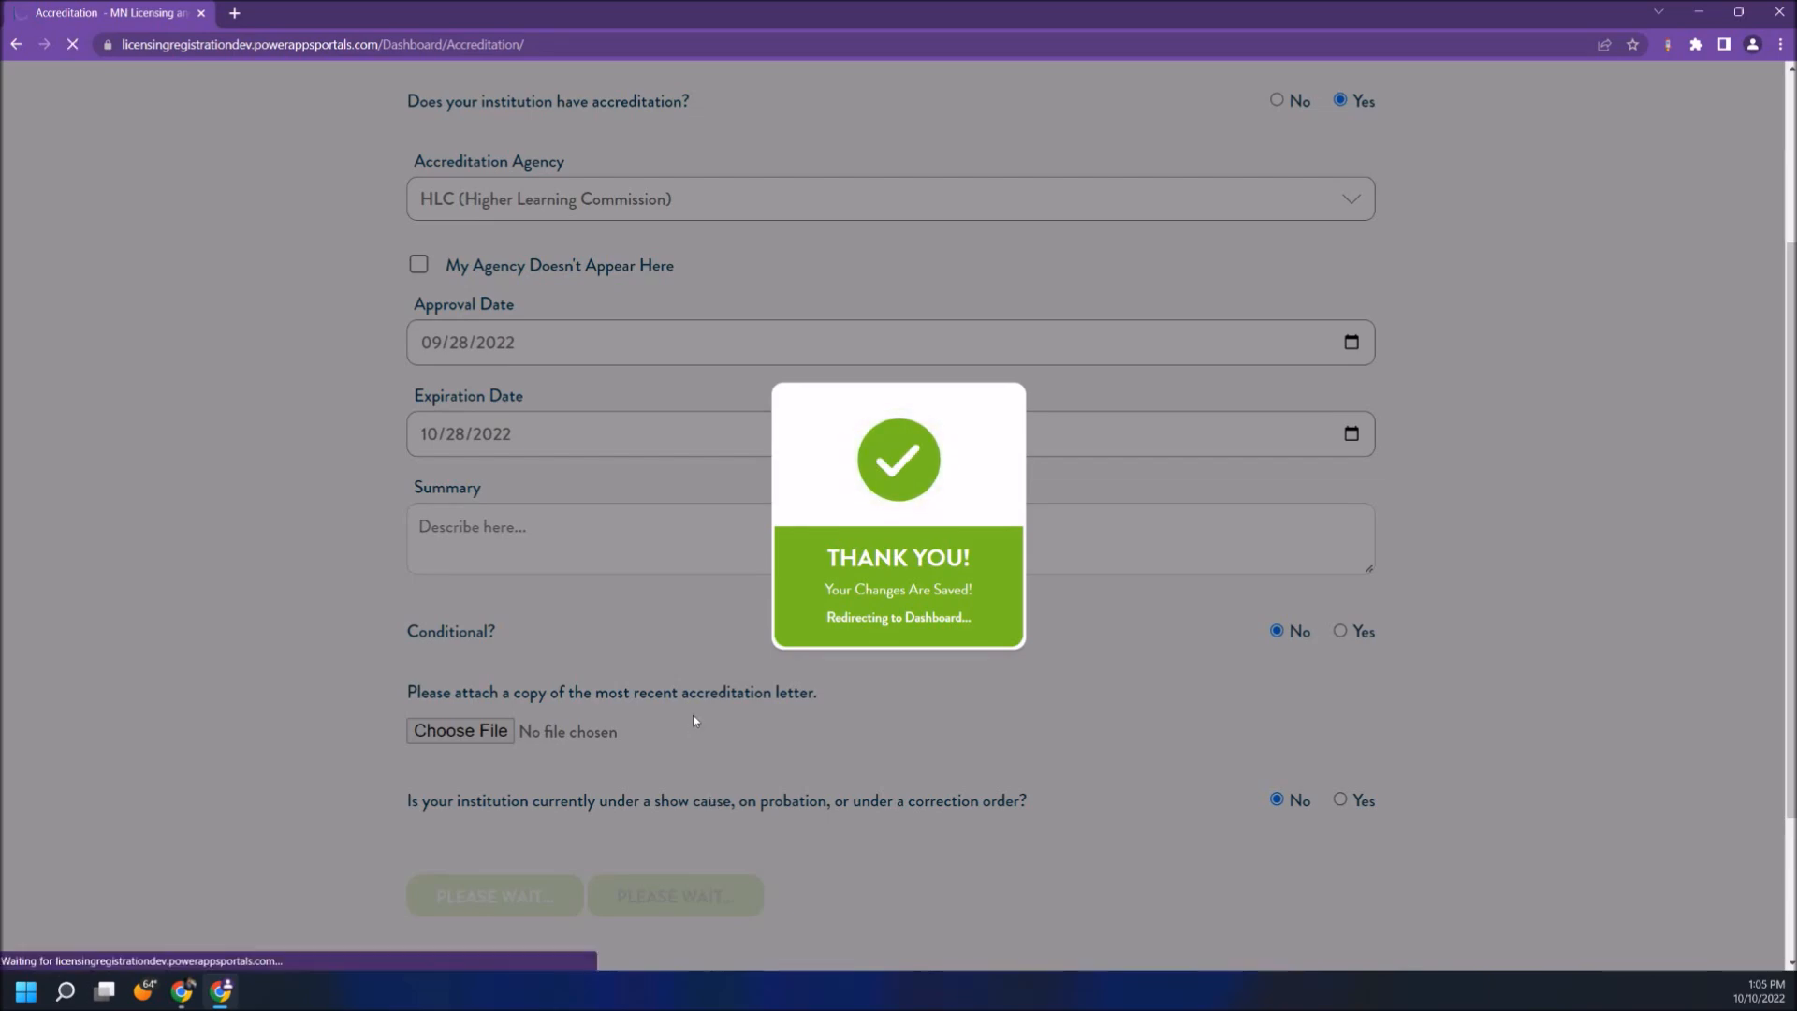
{"action": "scroll", "coordinate": [697, 722], "scroll_direction": "down", "scroll_amount": 8}
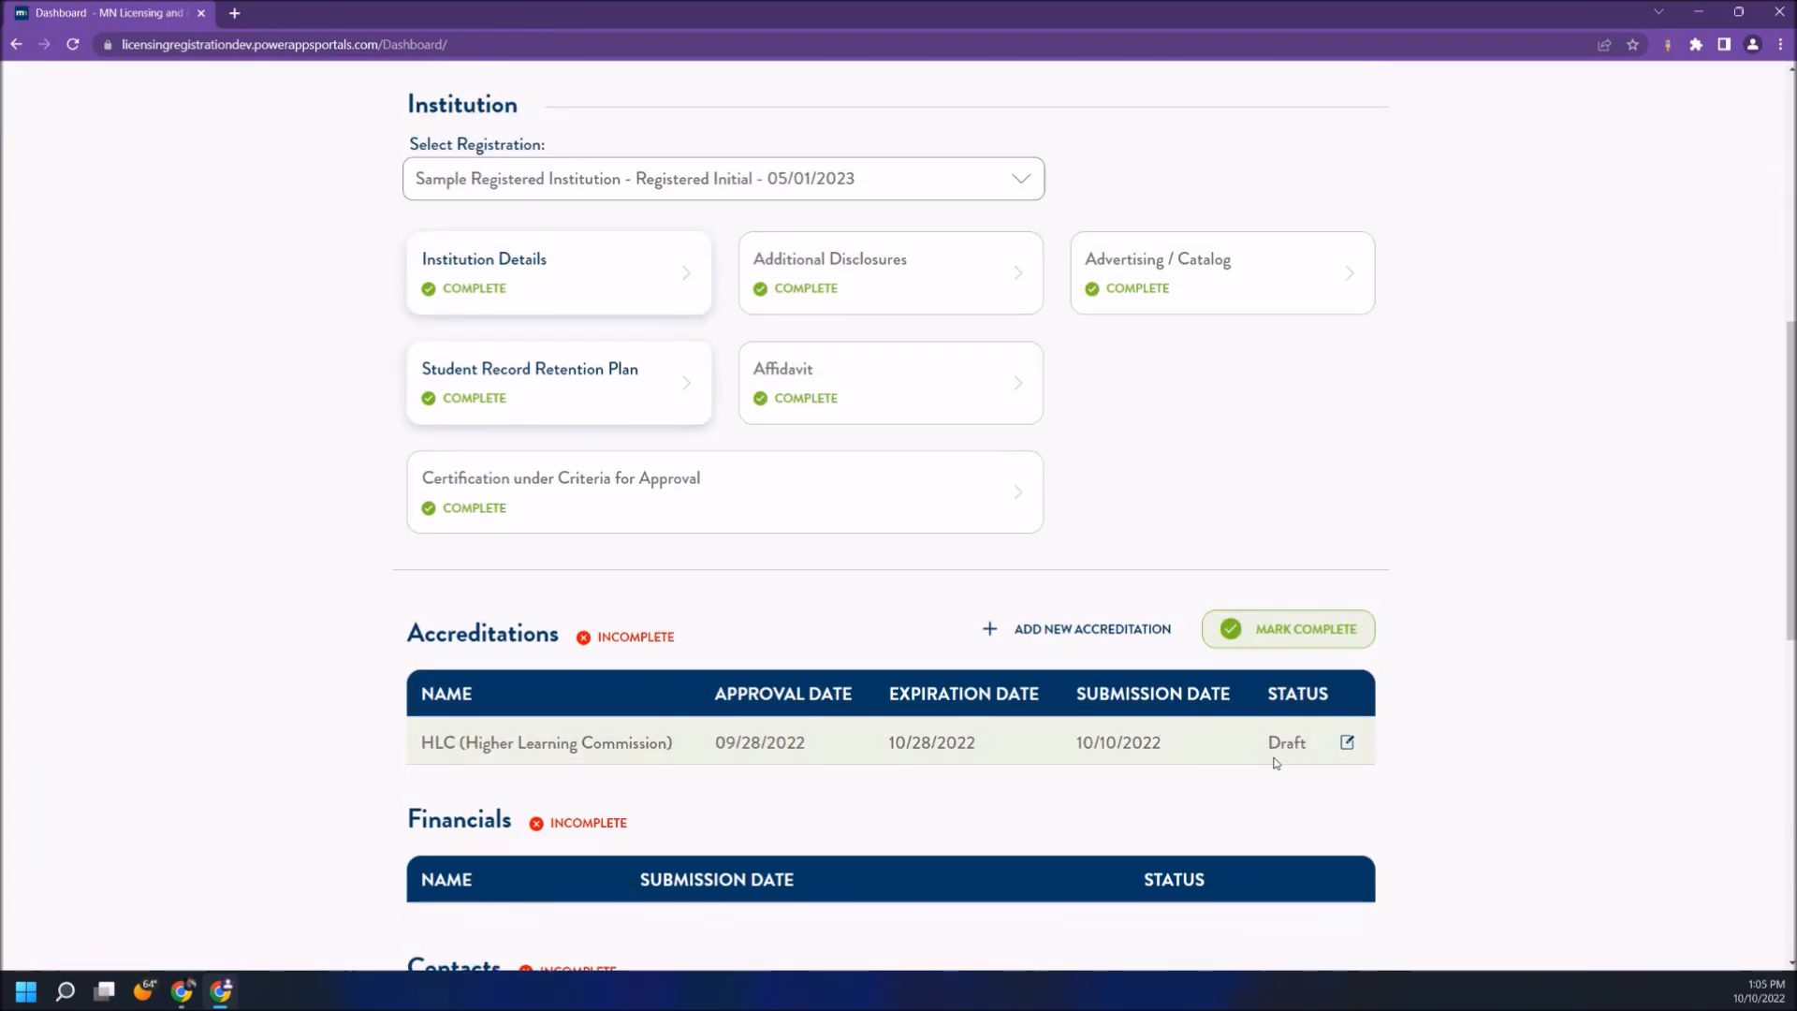
- Reopen the HLC accreditation and submit it for review
{"action": "left_click", "coordinate": [1348, 743]}
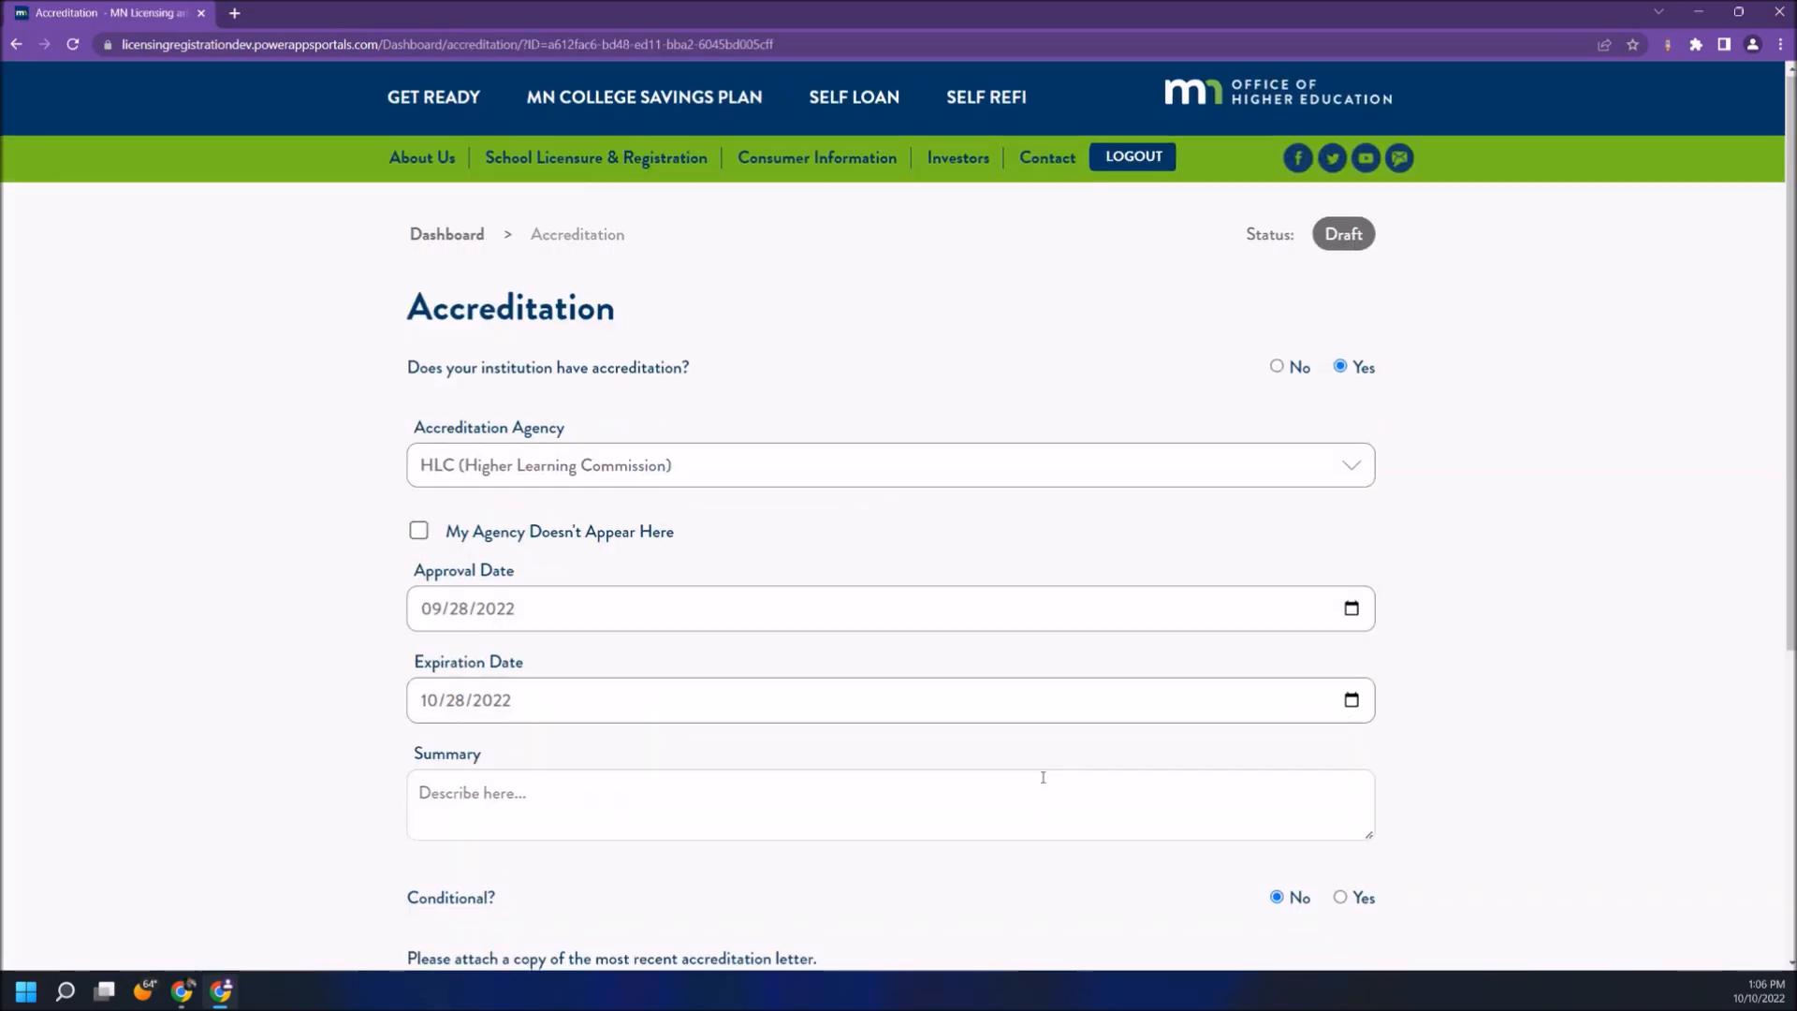
{"action": "scroll", "coordinate": [1042, 774], "scroll_direction": "down", "scroll_amount": 5}
{"action": "left_click", "coordinate": [485, 683]}
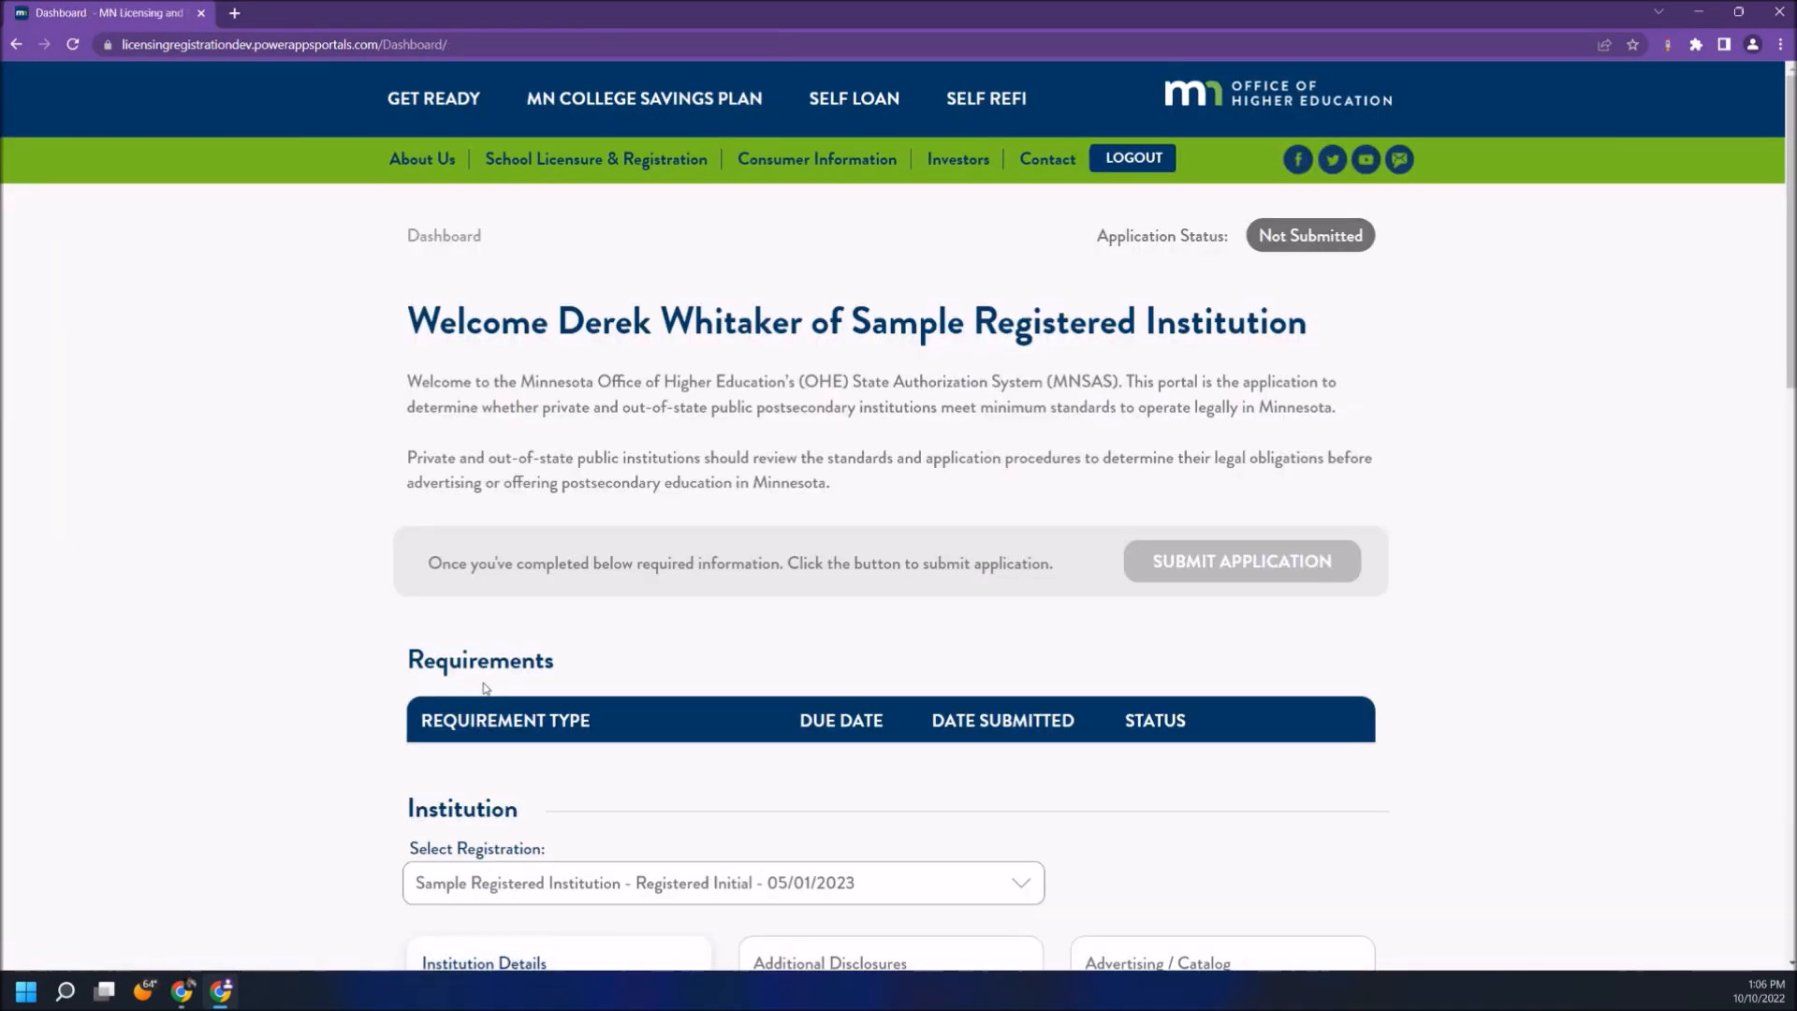
{"action": "scroll", "coordinate": [485, 688], "scroll_direction": "down", "scroll_amount": 5}
{"action": "scroll", "coordinate": [484, 688], "scroll_direction": "down", "scroll_amount": 1}
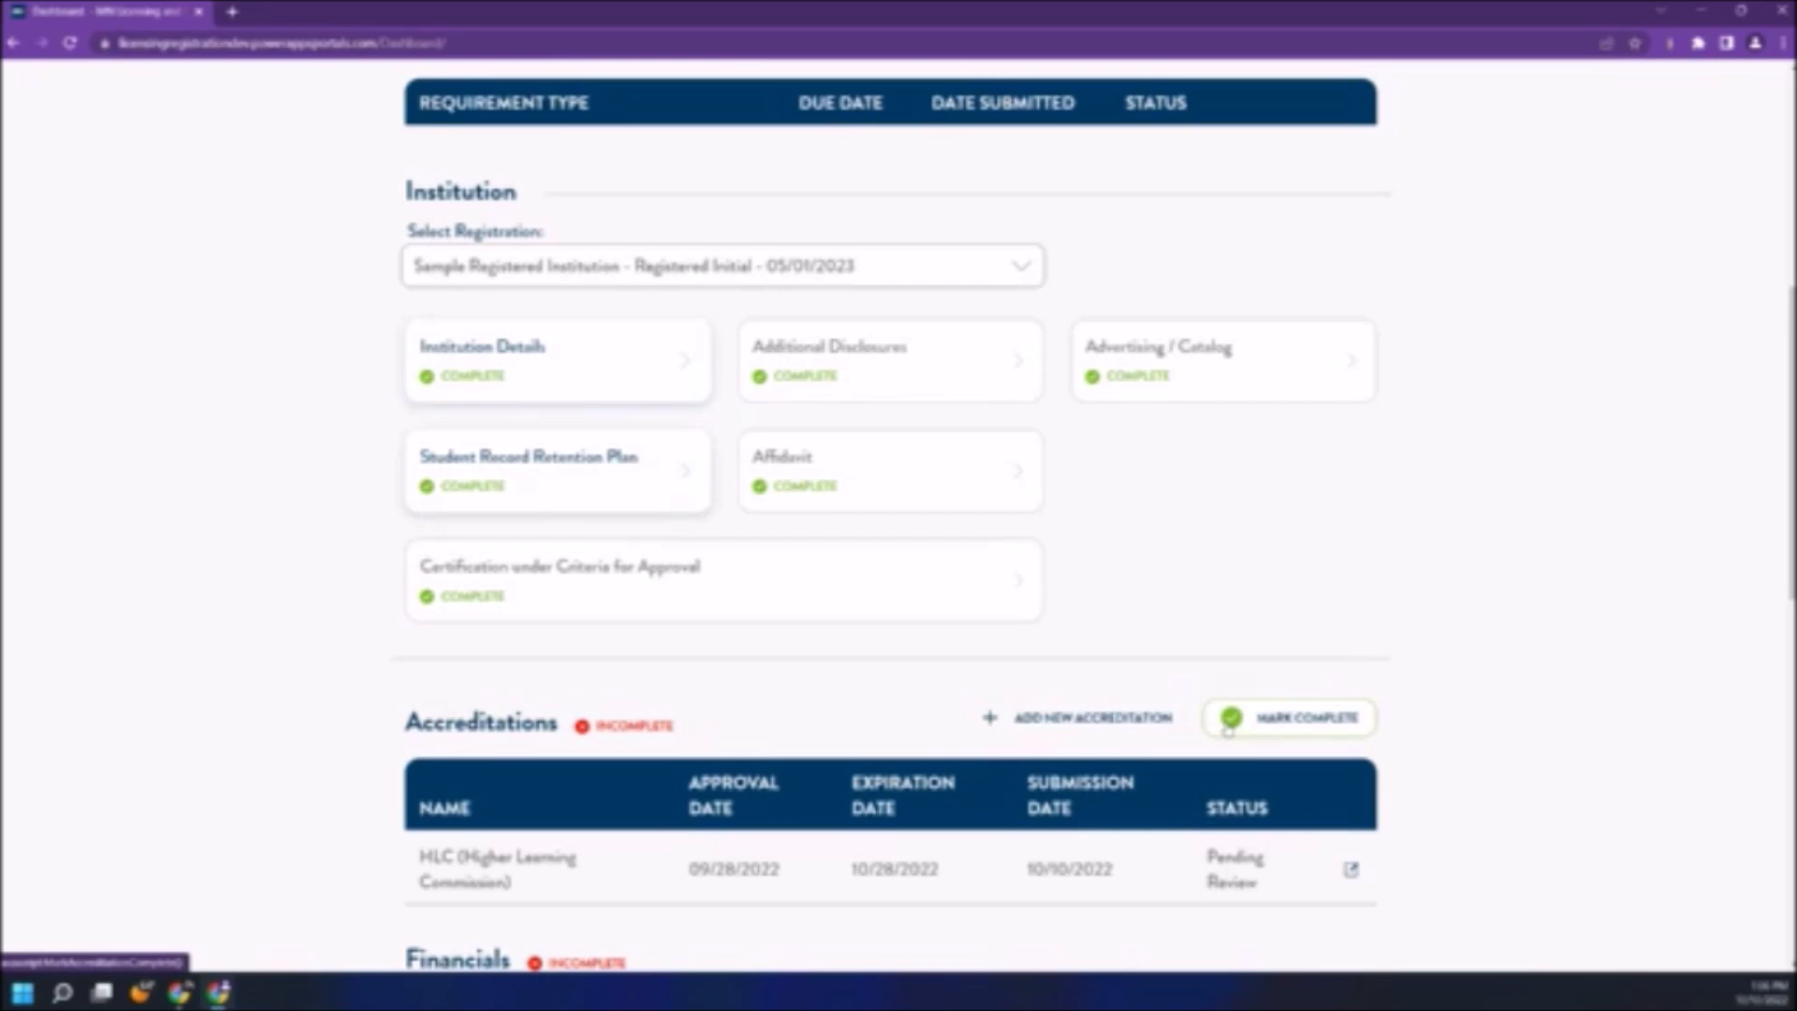
- Mark Accreditations and Contacts complete, then edit the primary contact
{"action": "left_click", "coordinate": [1228, 729]}
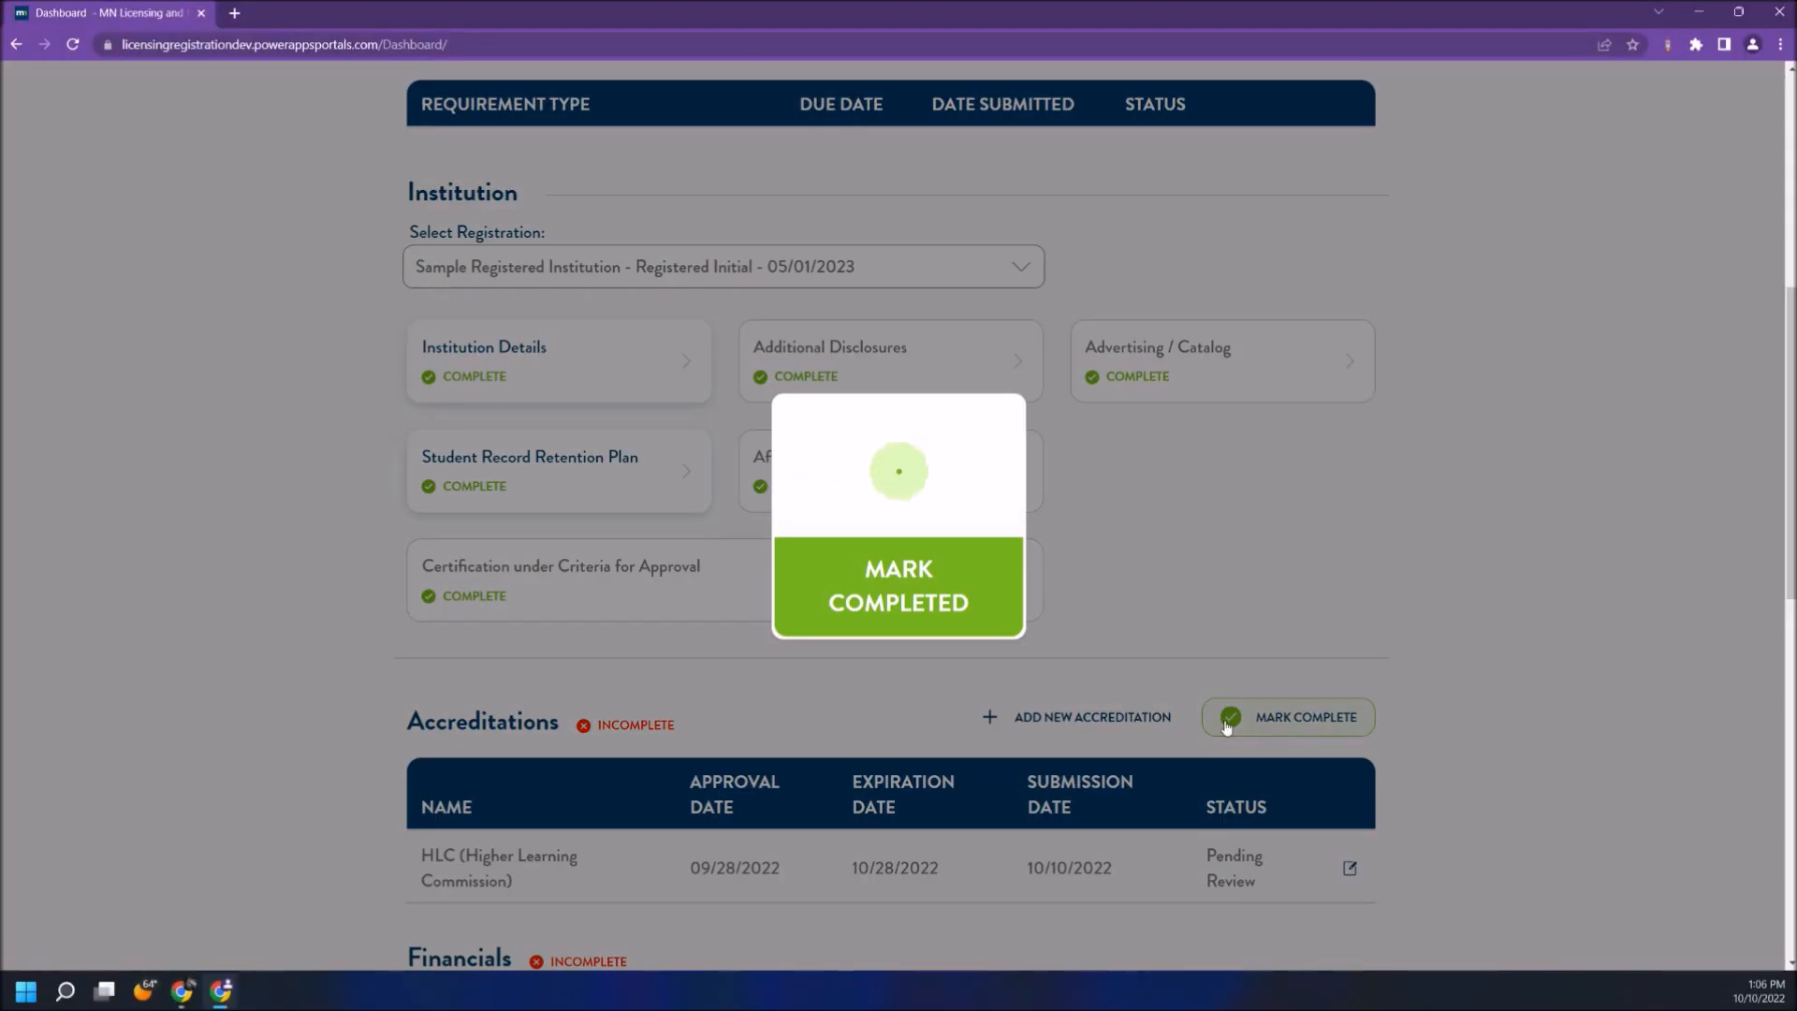
{"action": "scroll", "coordinate": [817, 702], "scroll_direction": "down", "scroll_amount": 5}
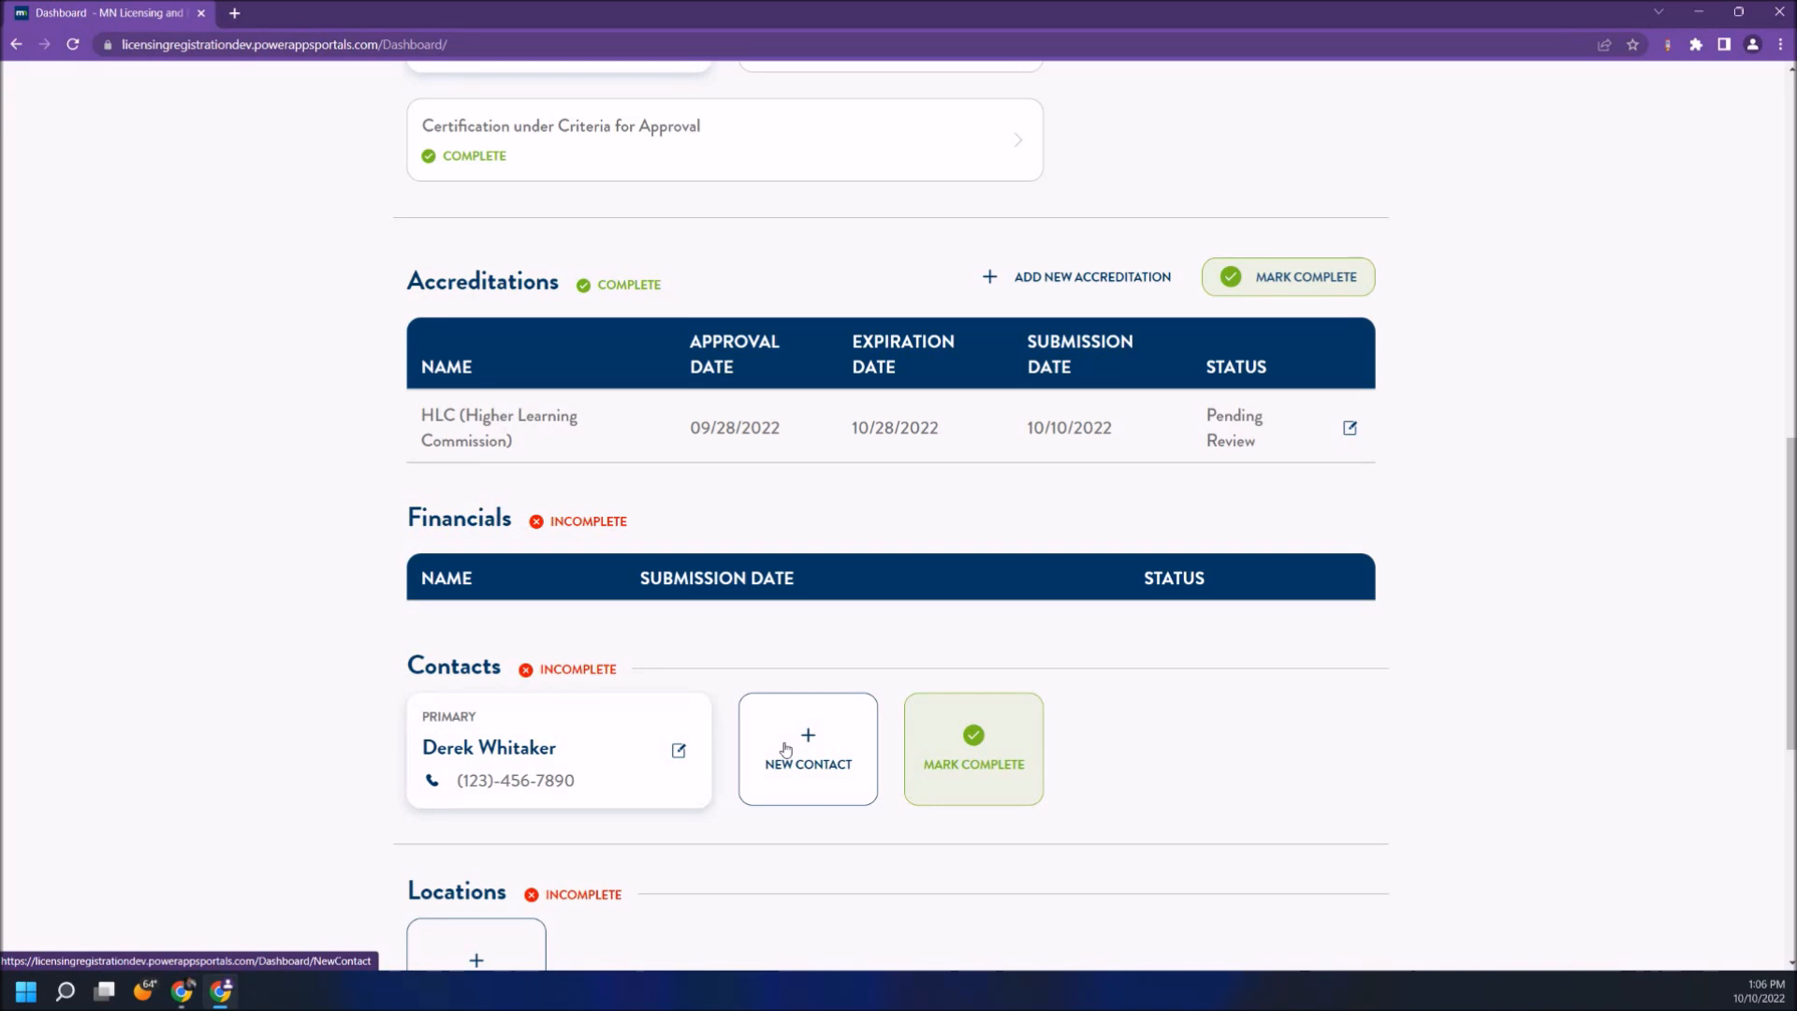
{"action": "left_click", "coordinate": [984, 757]}
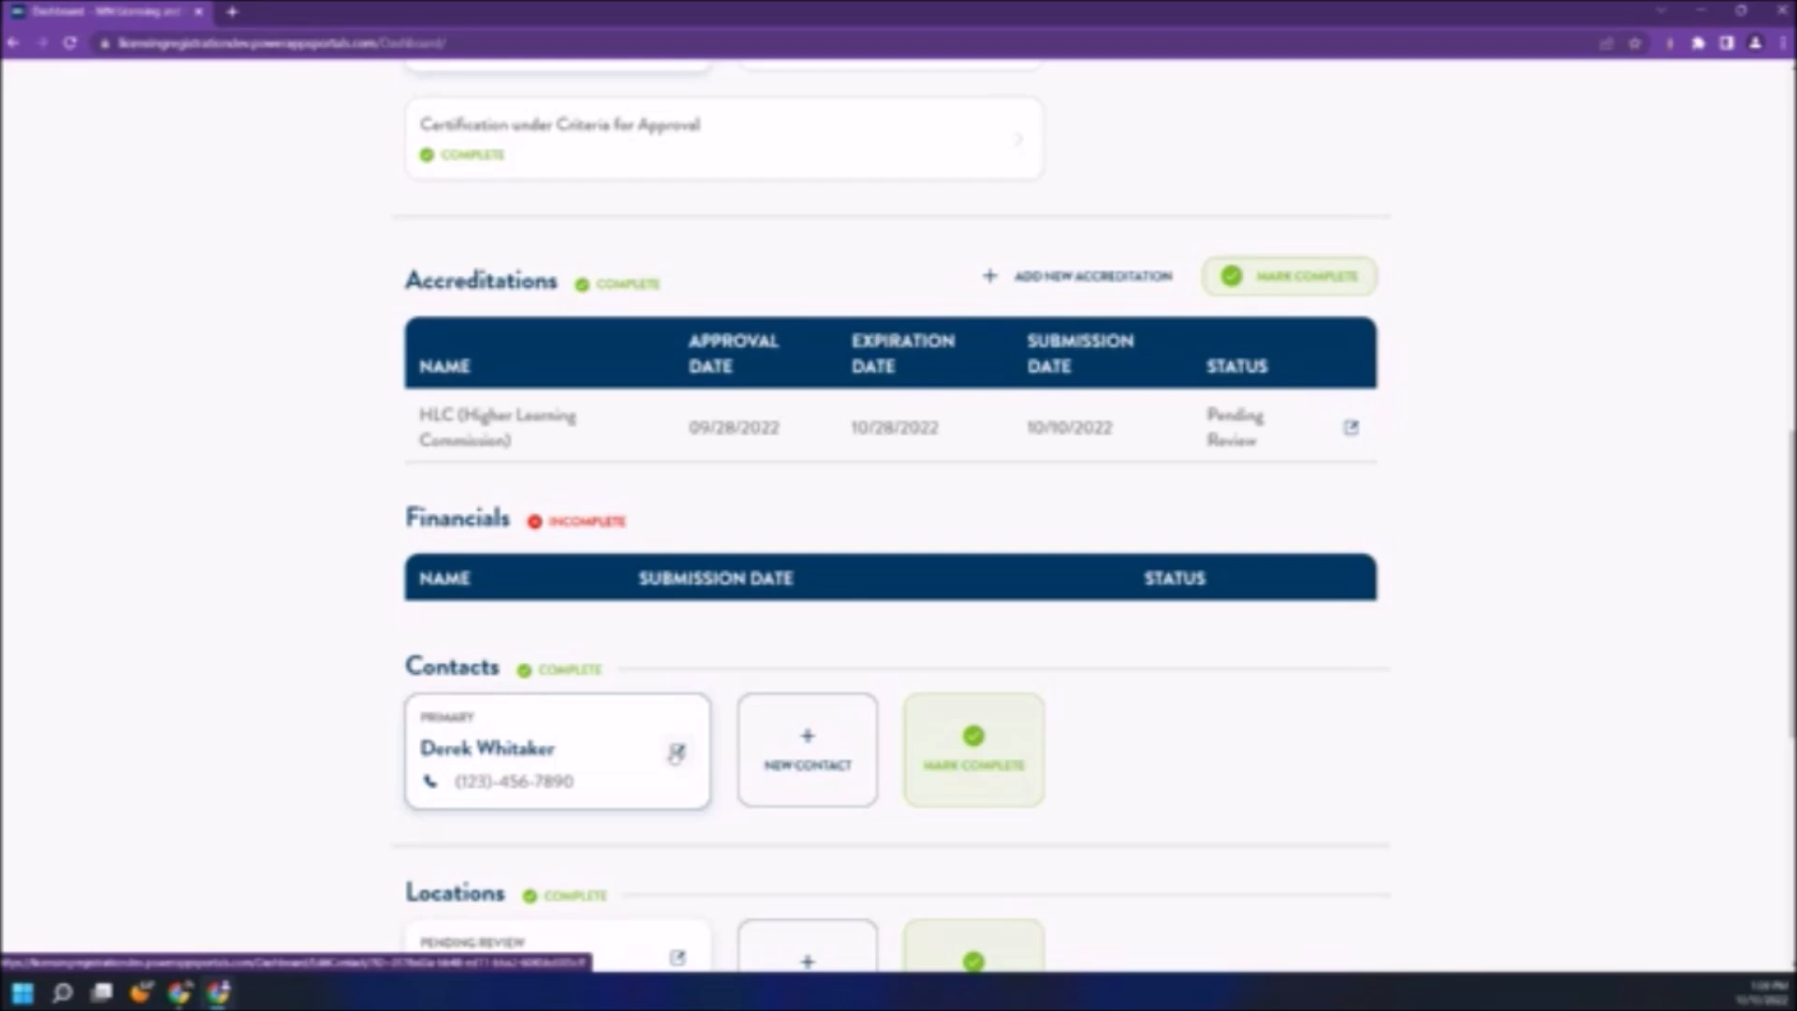
{"action": "left_click", "coordinate": [675, 753]}
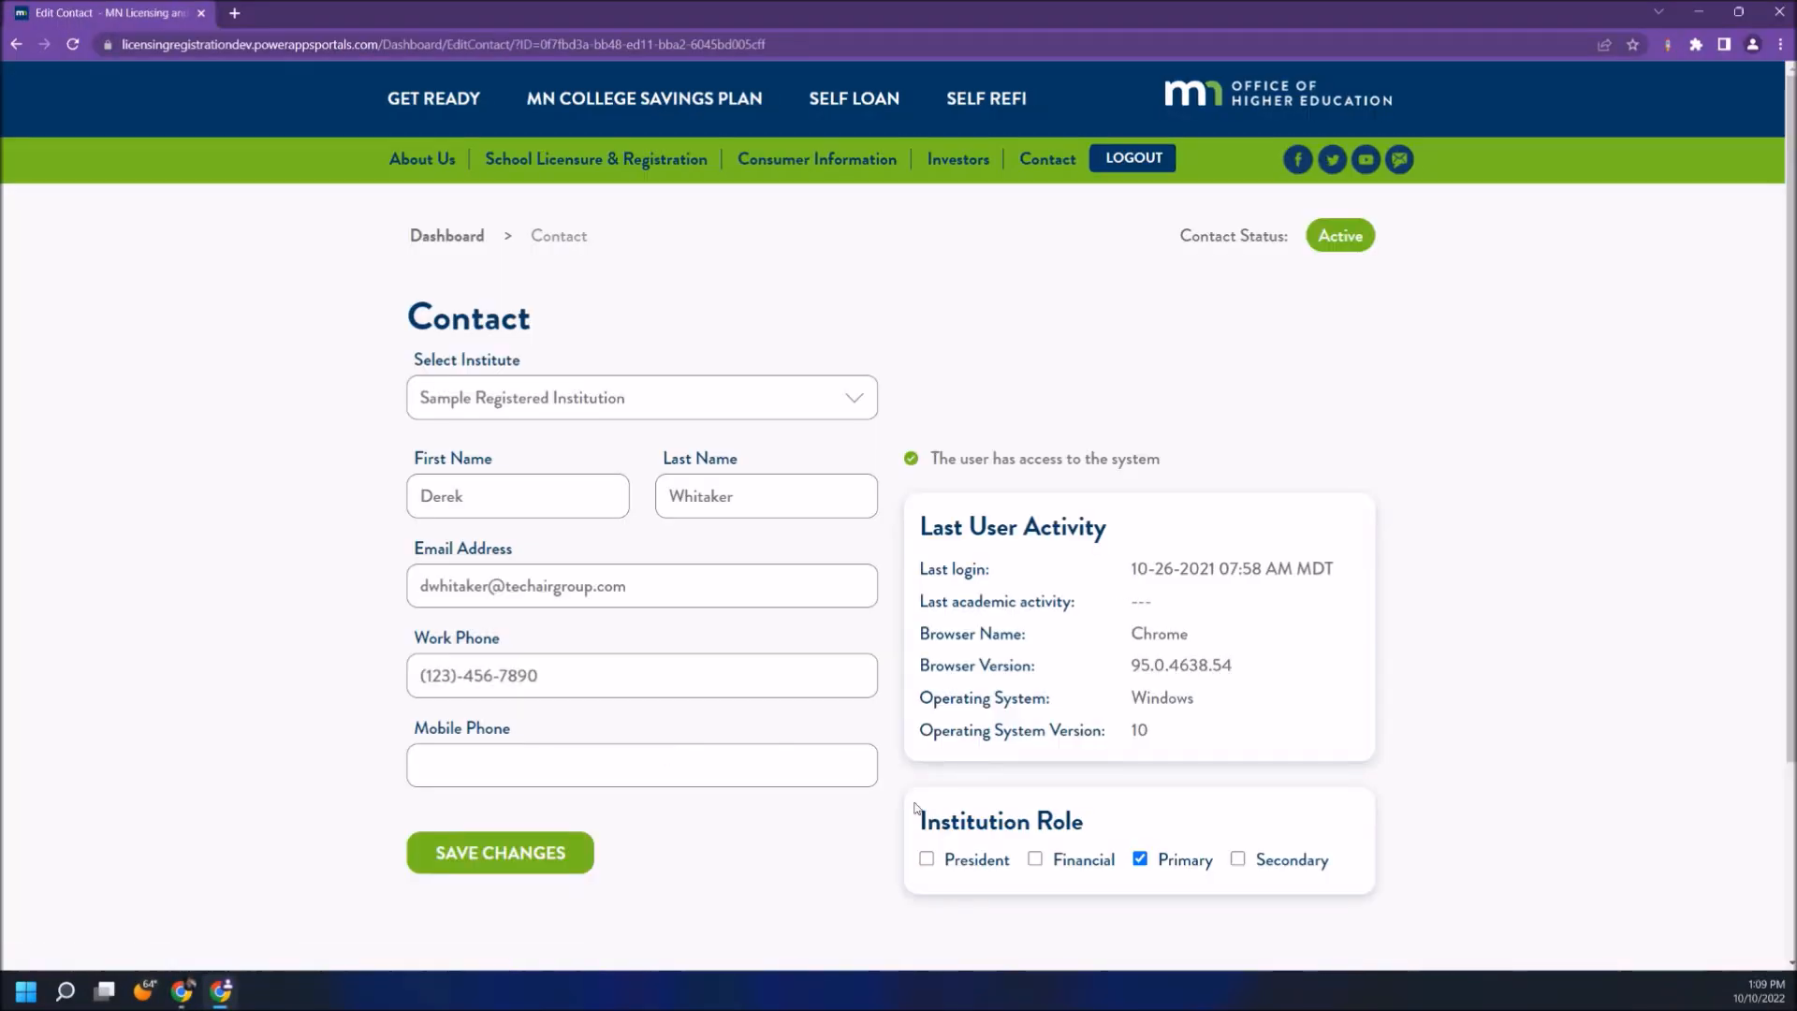
- Add the Financial institution role to the primary contact and save the change
{"action": "left_click", "coordinate": [1033, 858]}
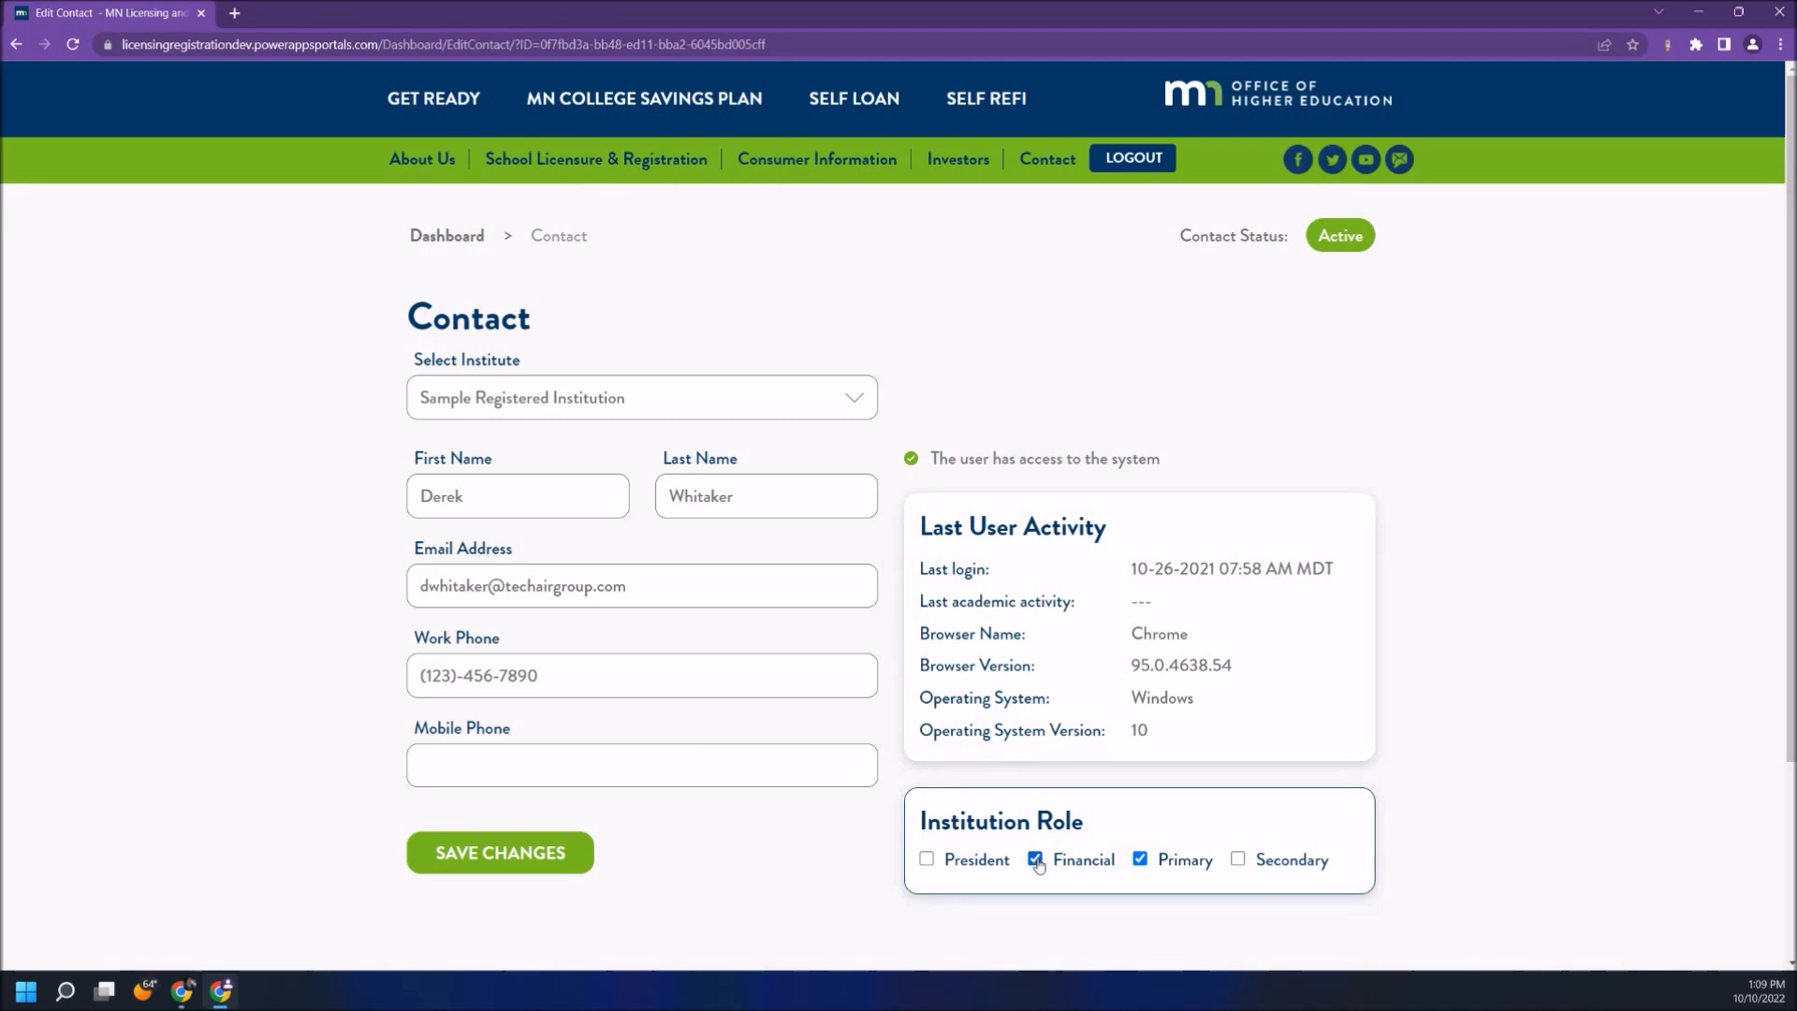
{"action": "left_click", "coordinate": [545, 858]}
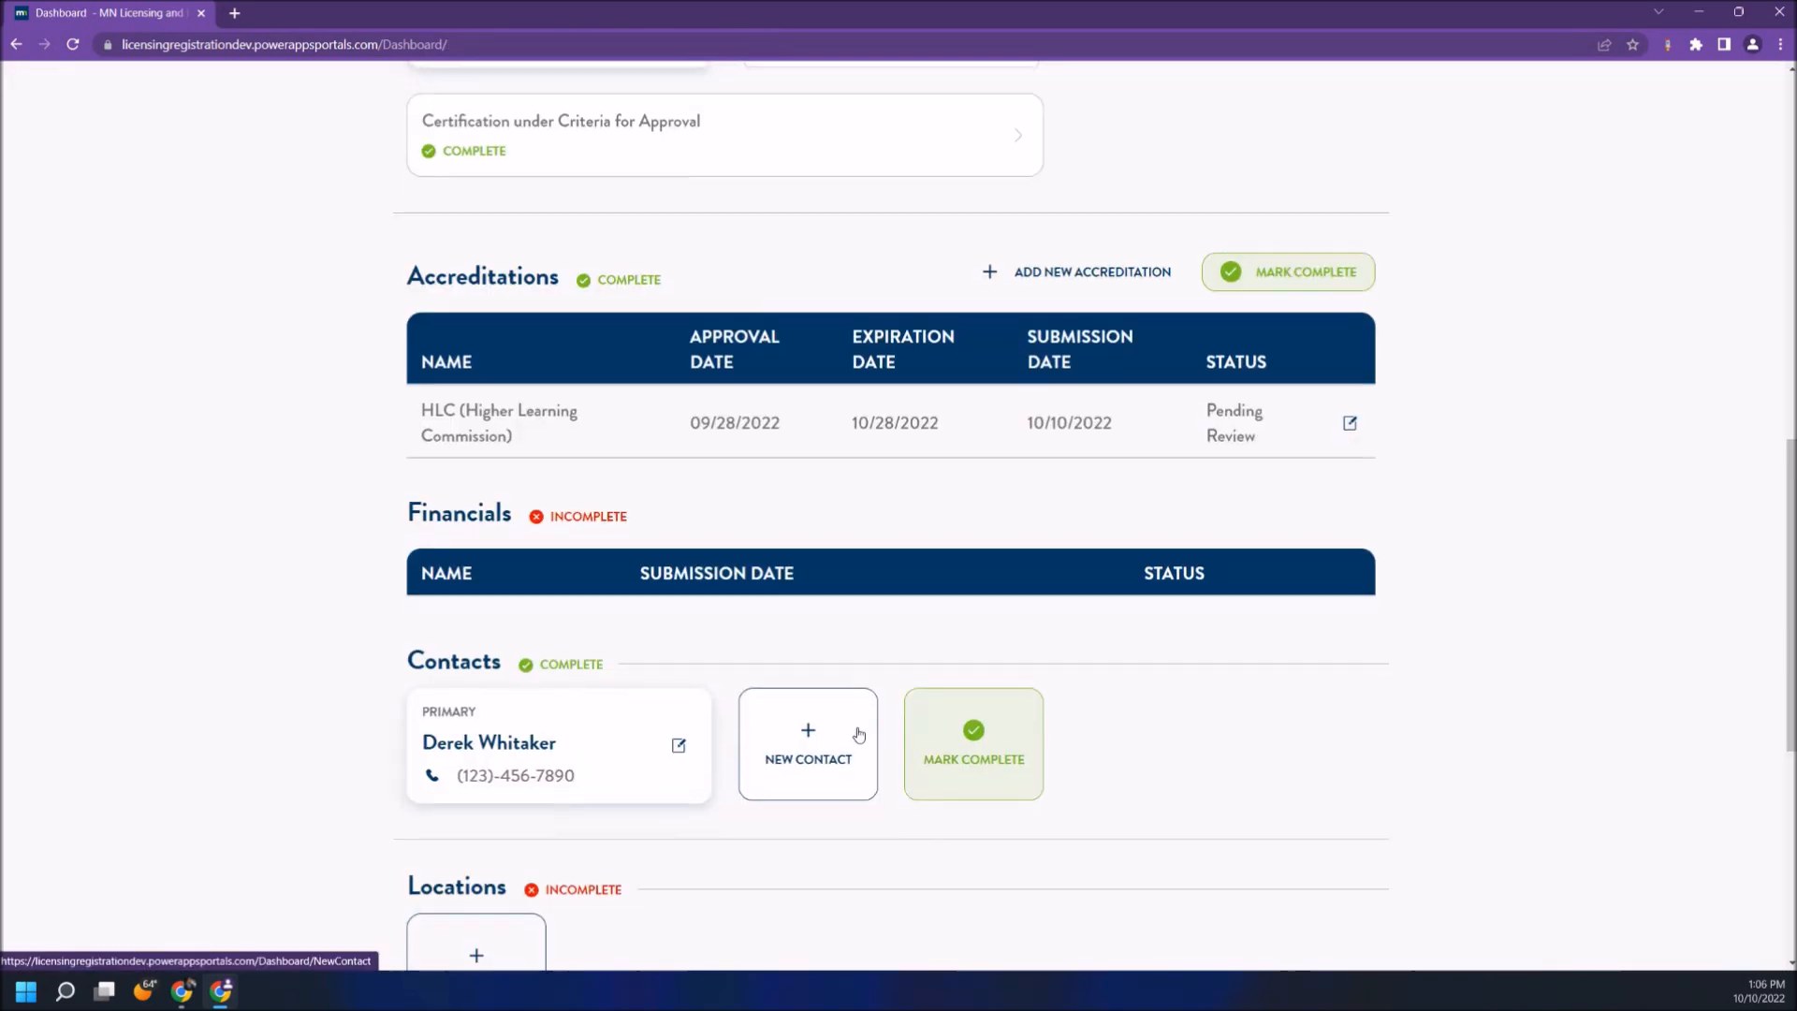
{"action": "scroll", "coordinate": [854, 733], "scroll_direction": "down", "scroll_amount": 4}
{"action": "left_click", "coordinate": [501, 632]}
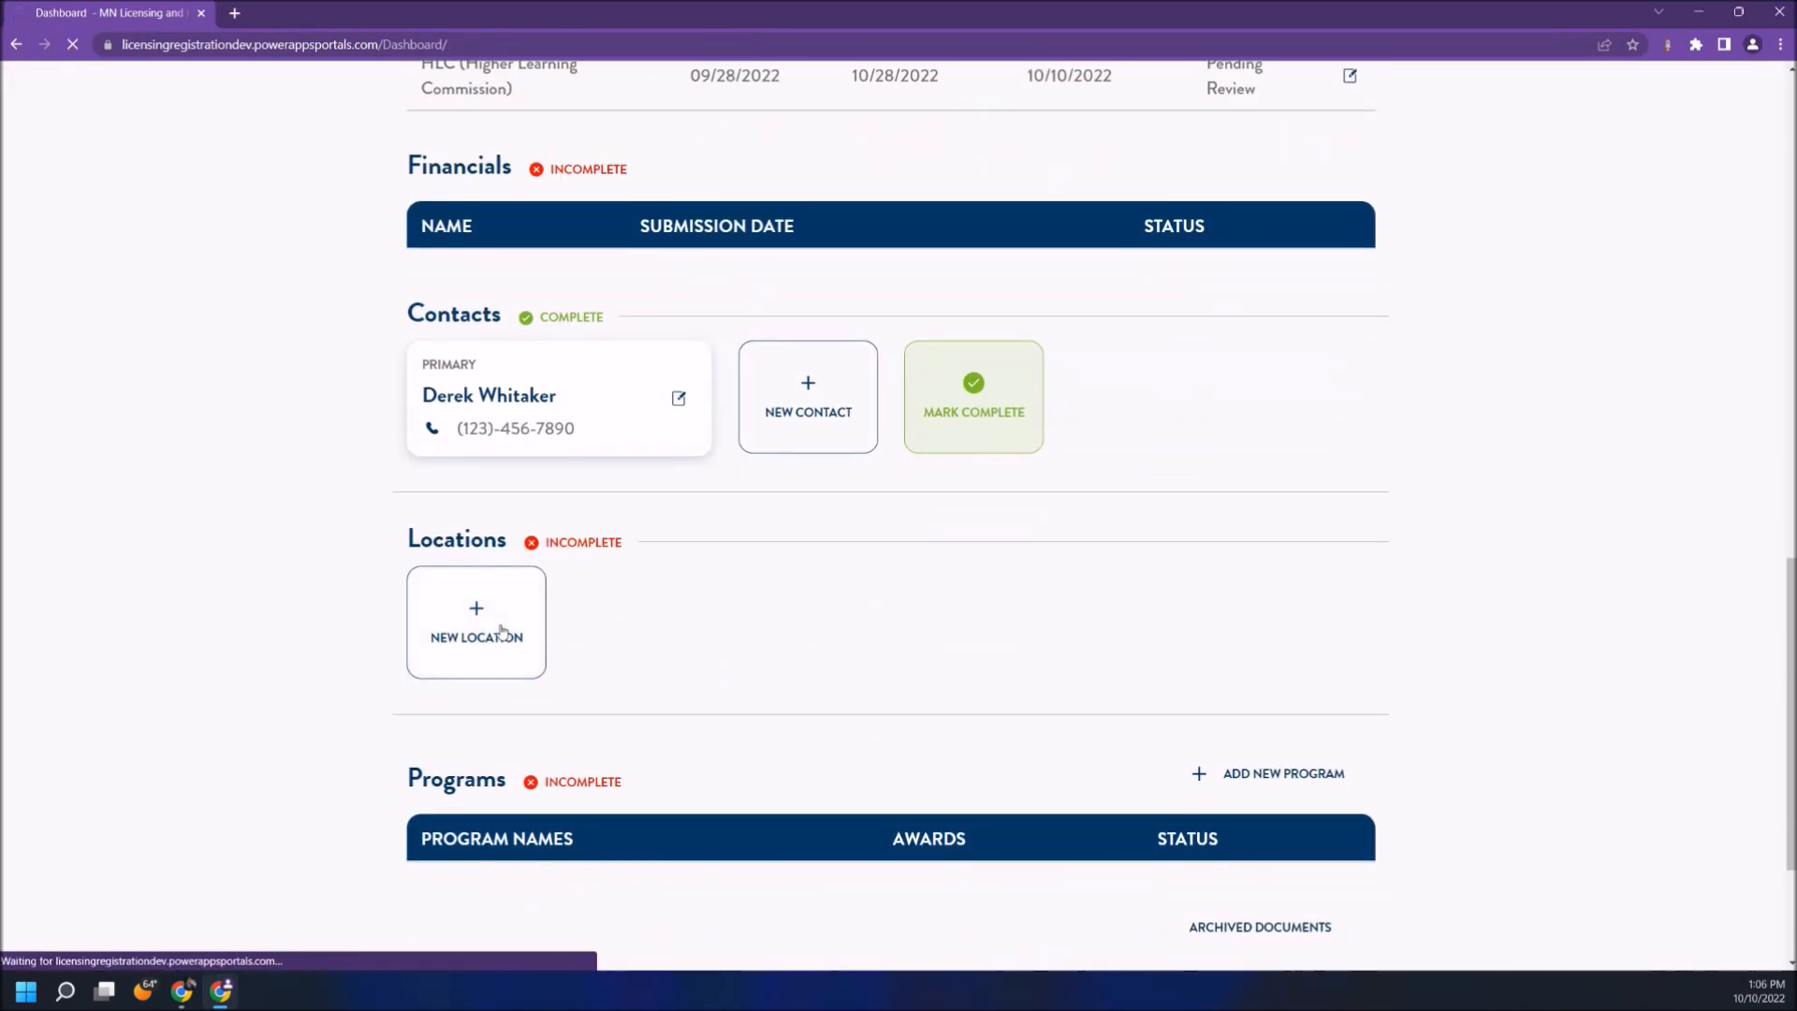
- Enter location 'Sample Location', type Main, at 1234 Main St, Beverly Hills, CA 90210
{"action": "left_click", "coordinate": [558, 462]}
{"action": "type", "text": "Sample Location"}
{"action": "left_click", "coordinate": [554, 556]}
{"action": "left_click", "coordinate": [551, 614]}
{"action": "left_click", "coordinate": [547, 672]}
{"action": "type", "text": "1234 Main St"}
{"action": "key", "text": "Tab"}
{"action": "key", "text": "Tab"}
{"action": "key", "text": "Tab"}
{"action": "type", "text": "Beverly Hills"}
{"action": "key", "text": "Tab"}
{"action": "key", "text": "c"}
- Add phone, OPE ID 6545646, opening date 10/06/2022 and contact's e-mail and phone, then submit
{"action": "key", "text": "Tab"}
{"action": "type", "text": "90210"}
{"action": "key", "text": "Tab"}
{"action": "type", "text": "(123)-456-7890"}
{"action": "key", "text": "Tab"}
{"action": "type", "text": "6545646"}
{"action": "key", "text": "Tab"}
{"action": "key", "text": "1"}
{"action": "key", "text": "0"}
{"action": "key", "text": "0"}
{"action": "key", "text": "6"}
{"action": "key", "text": "2"}
{"action": "key", "text": "0"}
{"action": "key", "text": "2"}
{"action": "key", "text": "2"}
{"action": "key", "text": "Tab"}
{"action": "type", "text": "D"}
{"action": "key", "text": "Tab"}
{"action": "key", "text": "Tab"}
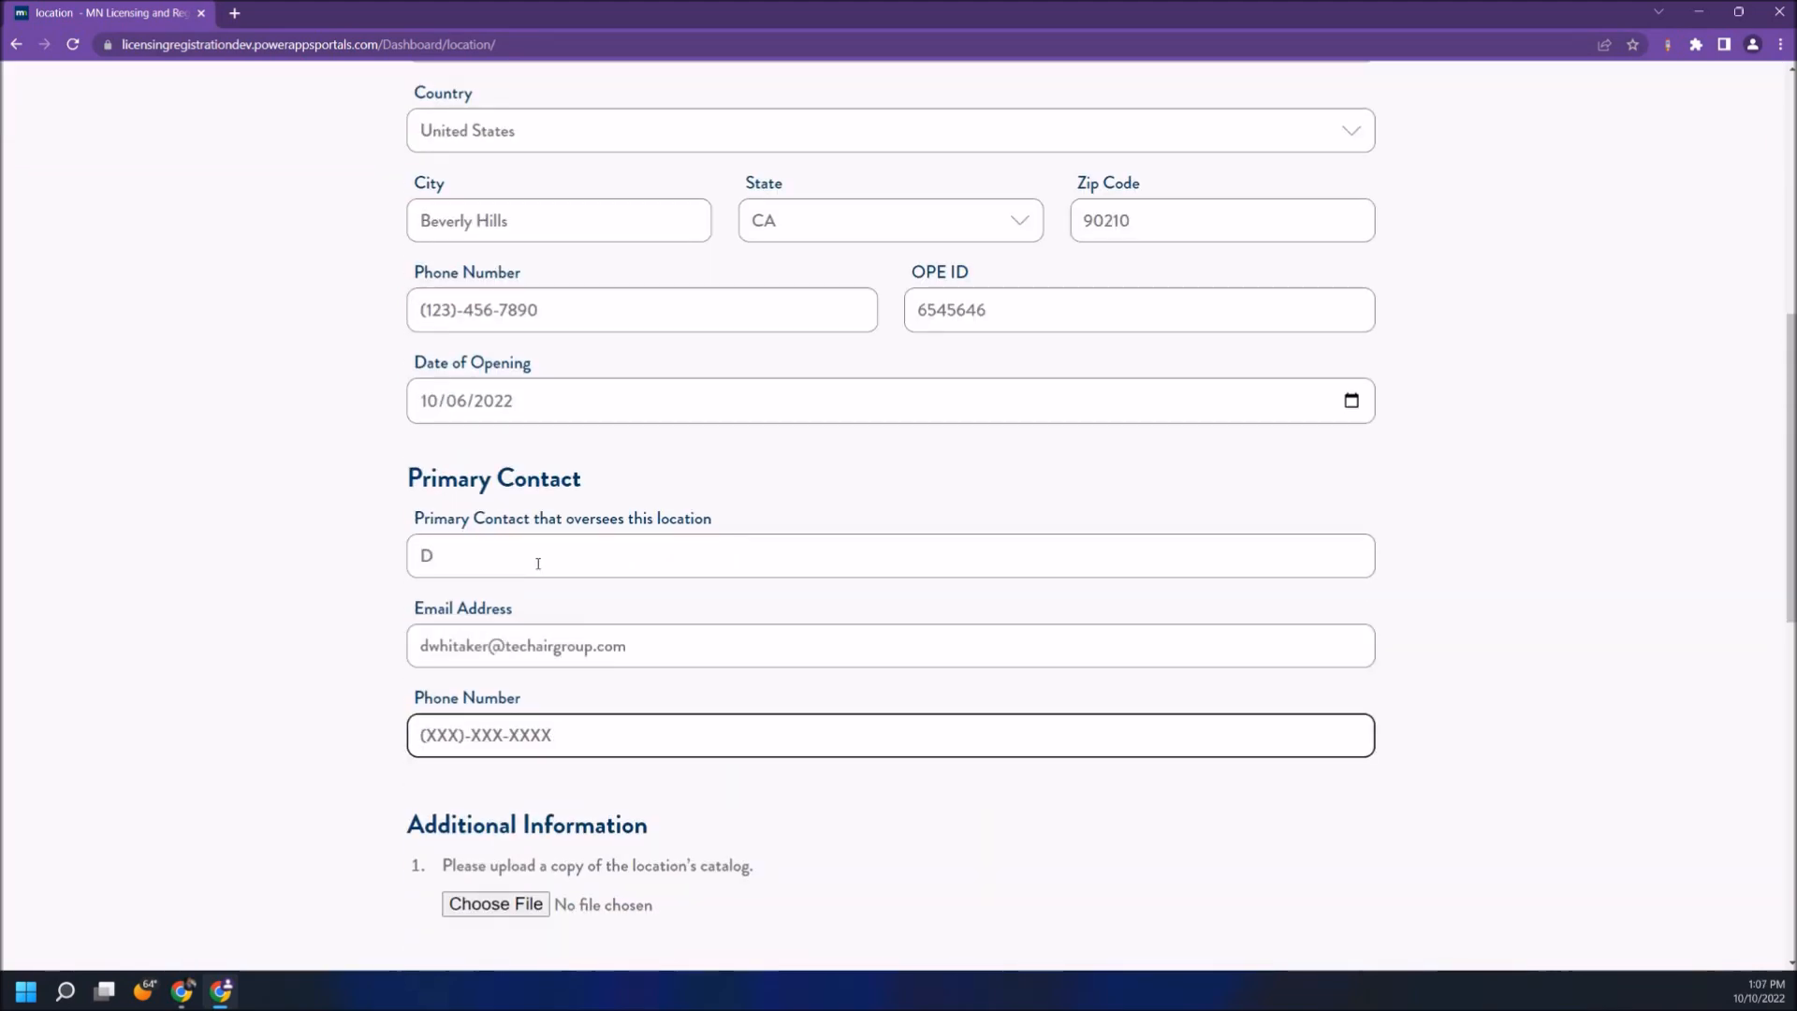
{"action": "type", "text": "(123)-456-7890"}
{"action": "scroll", "coordinate": [548, 578], "scroll_direction": "down", "scroll_amount": 10}
{"action": "left_click", "coordinate": [494, 677]}
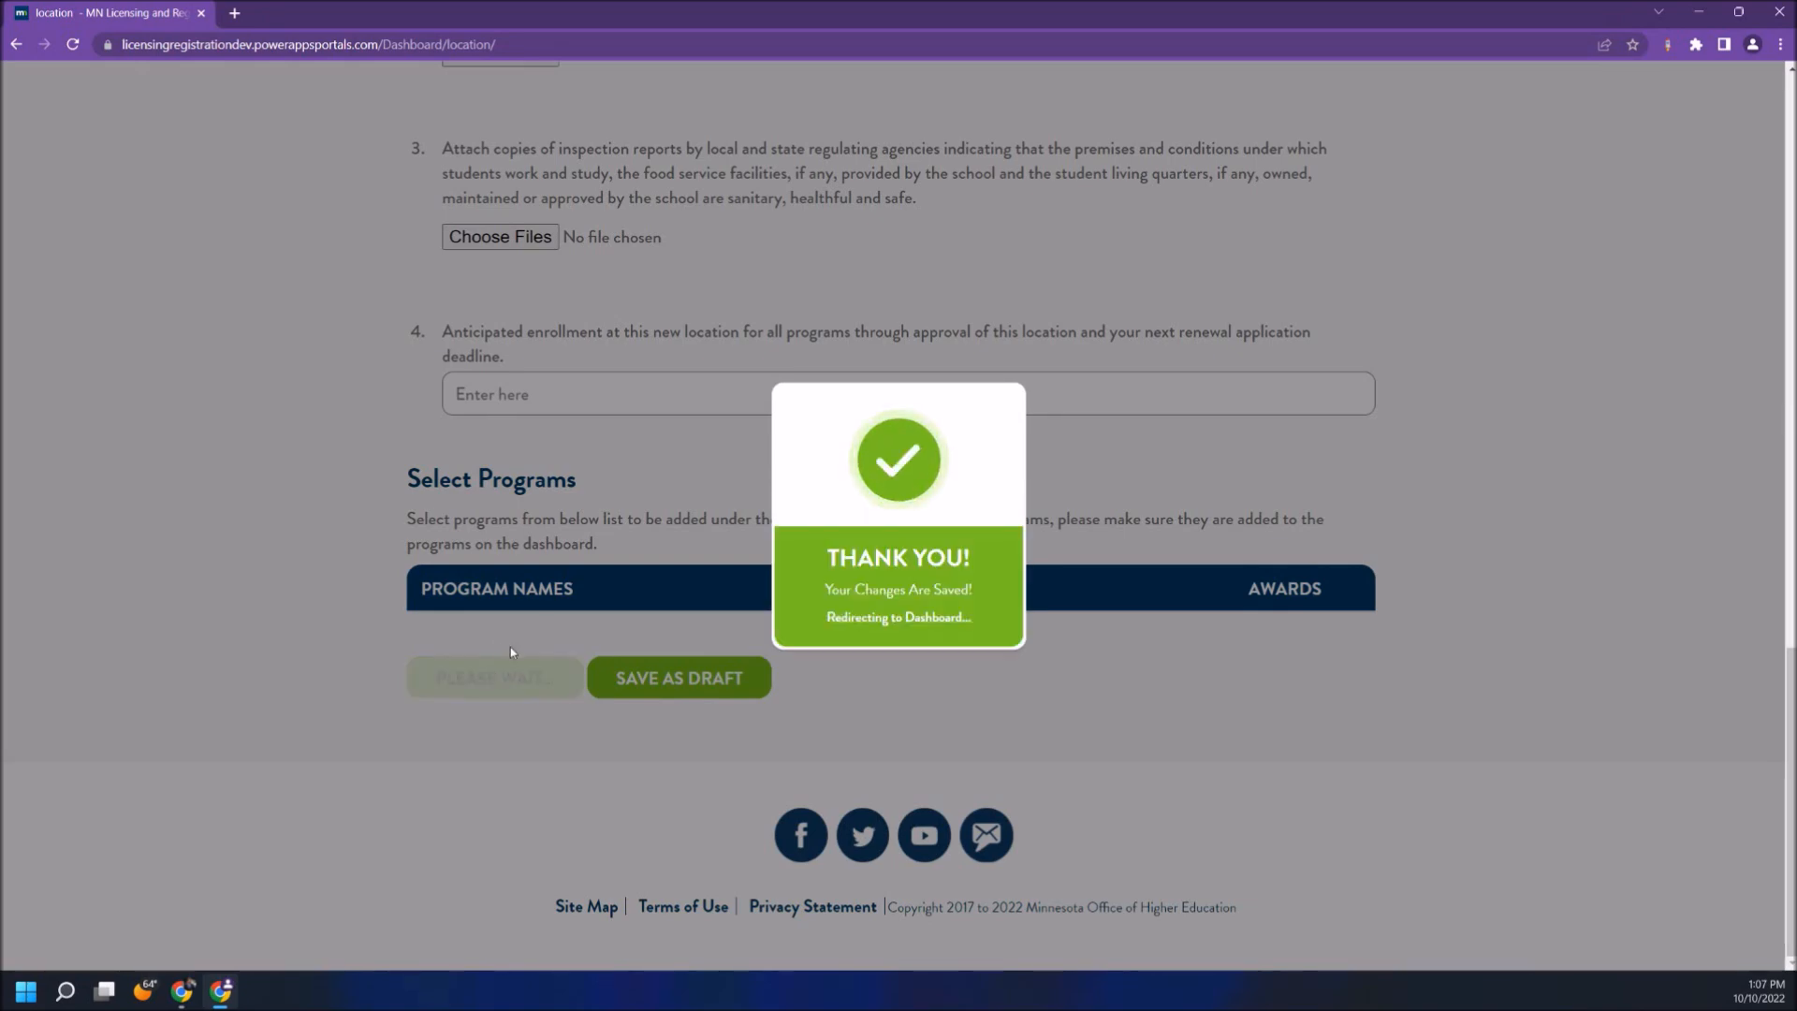
{"action": "scroll", "coordinate": [491, 663], "scroll_direction": "down", "scroll_amount": 5}
{"action": "scroll", "coordinate": [491, 664], "scroll_direction": "down", "scroll_amount": 5}
- Mark Locations complete and begin a new program, opening its degree list
{"action": "scroll", "coordinate": [492, 665], "scroll_direction": "down", "scroll_amount": 4}
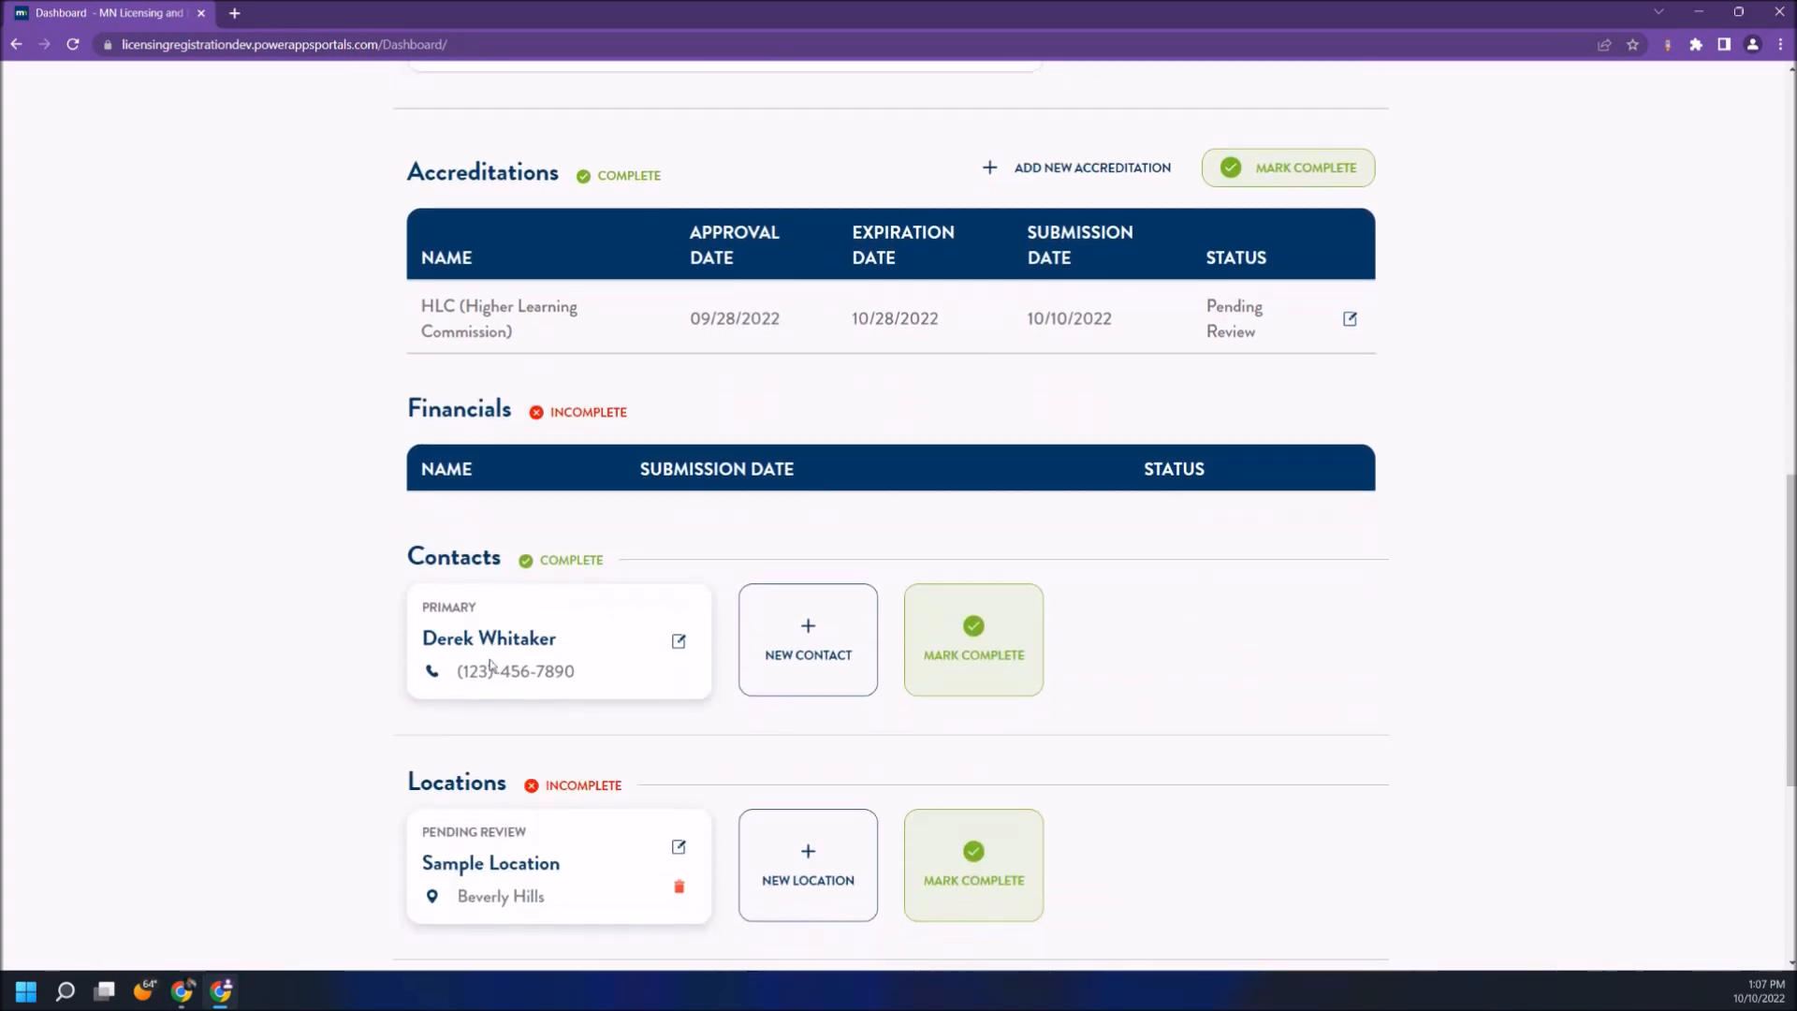
{"action": "left_click", "coordinate": [976, 715]}
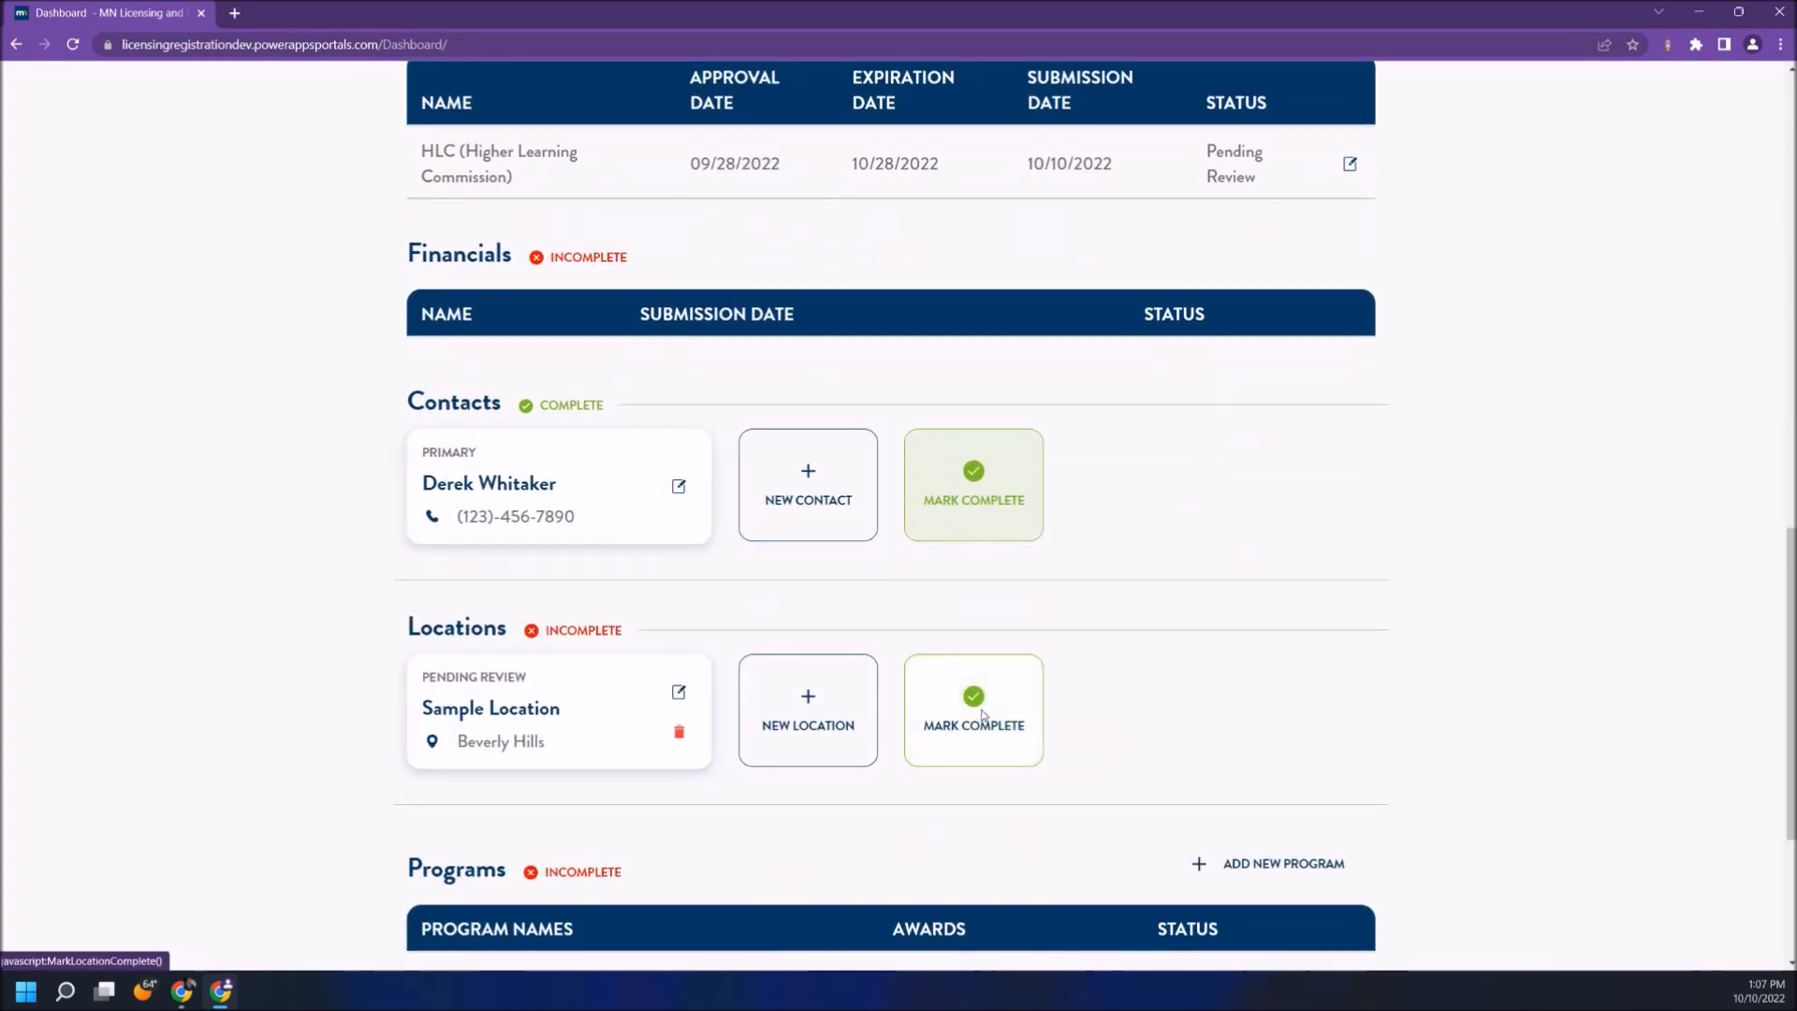
{"action": "scroll", "coordinate": [592, 687], "scroll_direction": "down", "scroll_amount": 3}
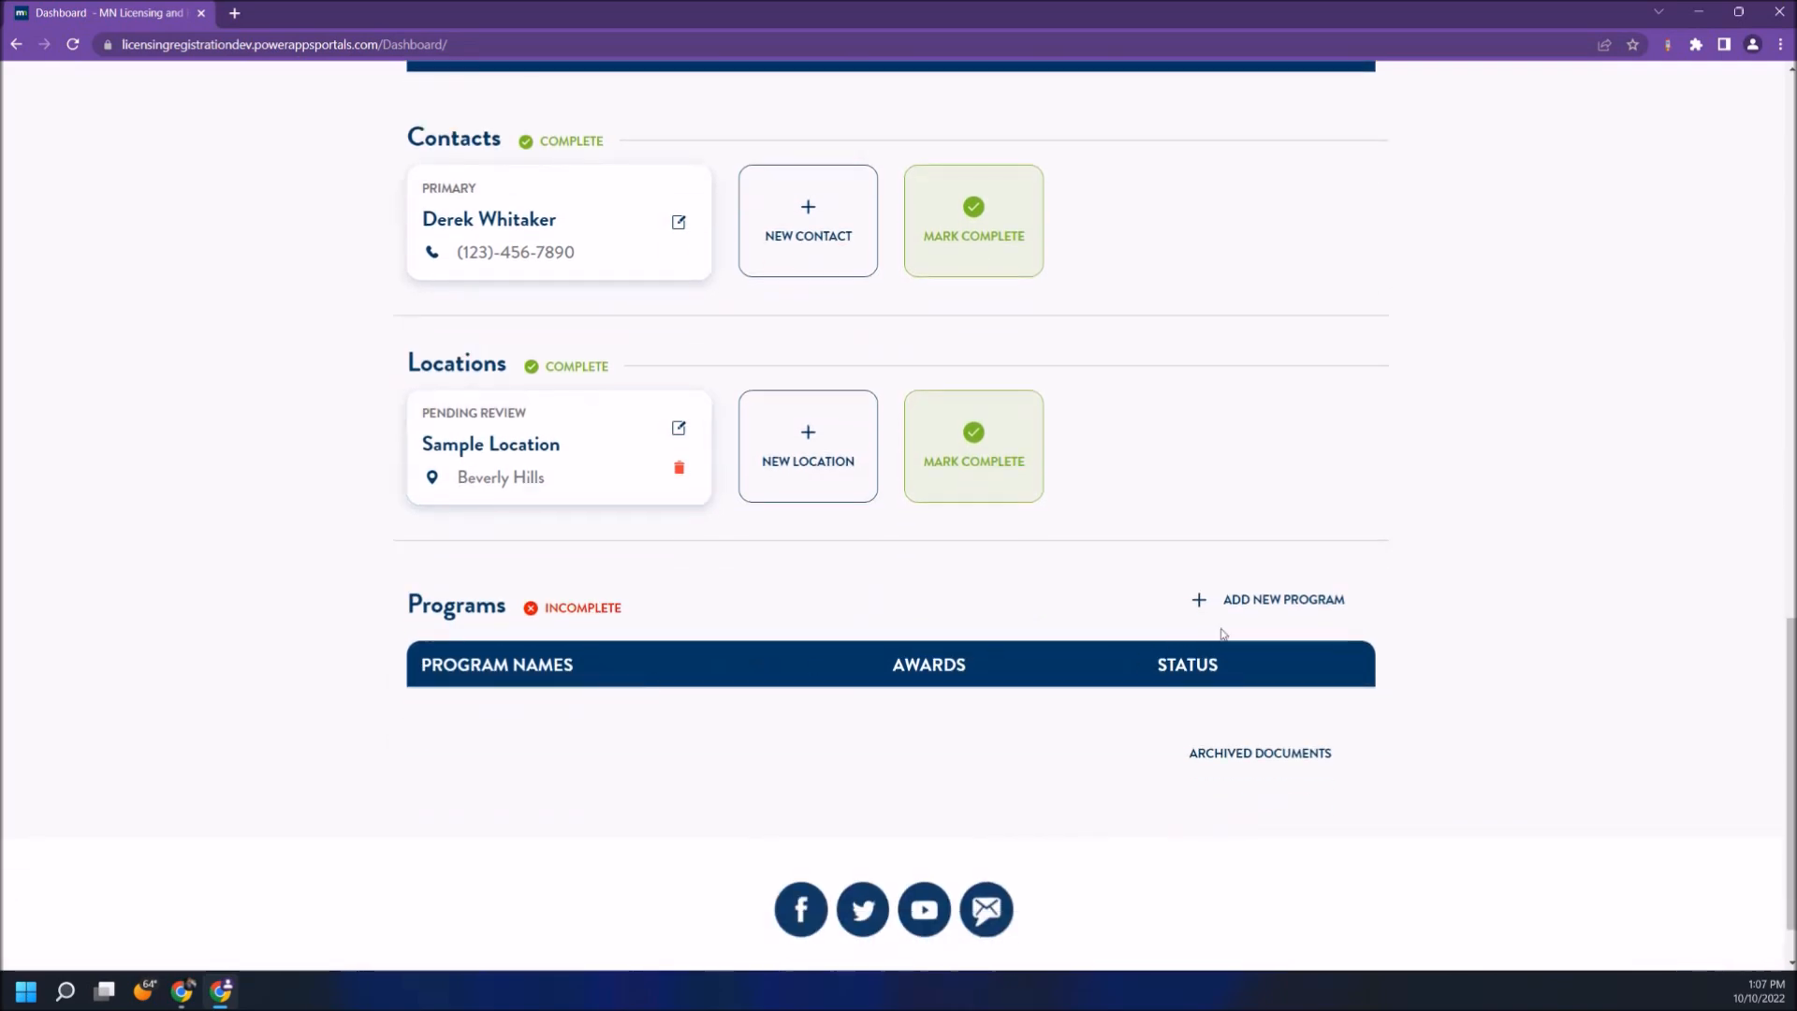
{"action": "left_click", "coordinate": [1267, 599]}
{"action": "left_click", "coordinate": [824, 786]}
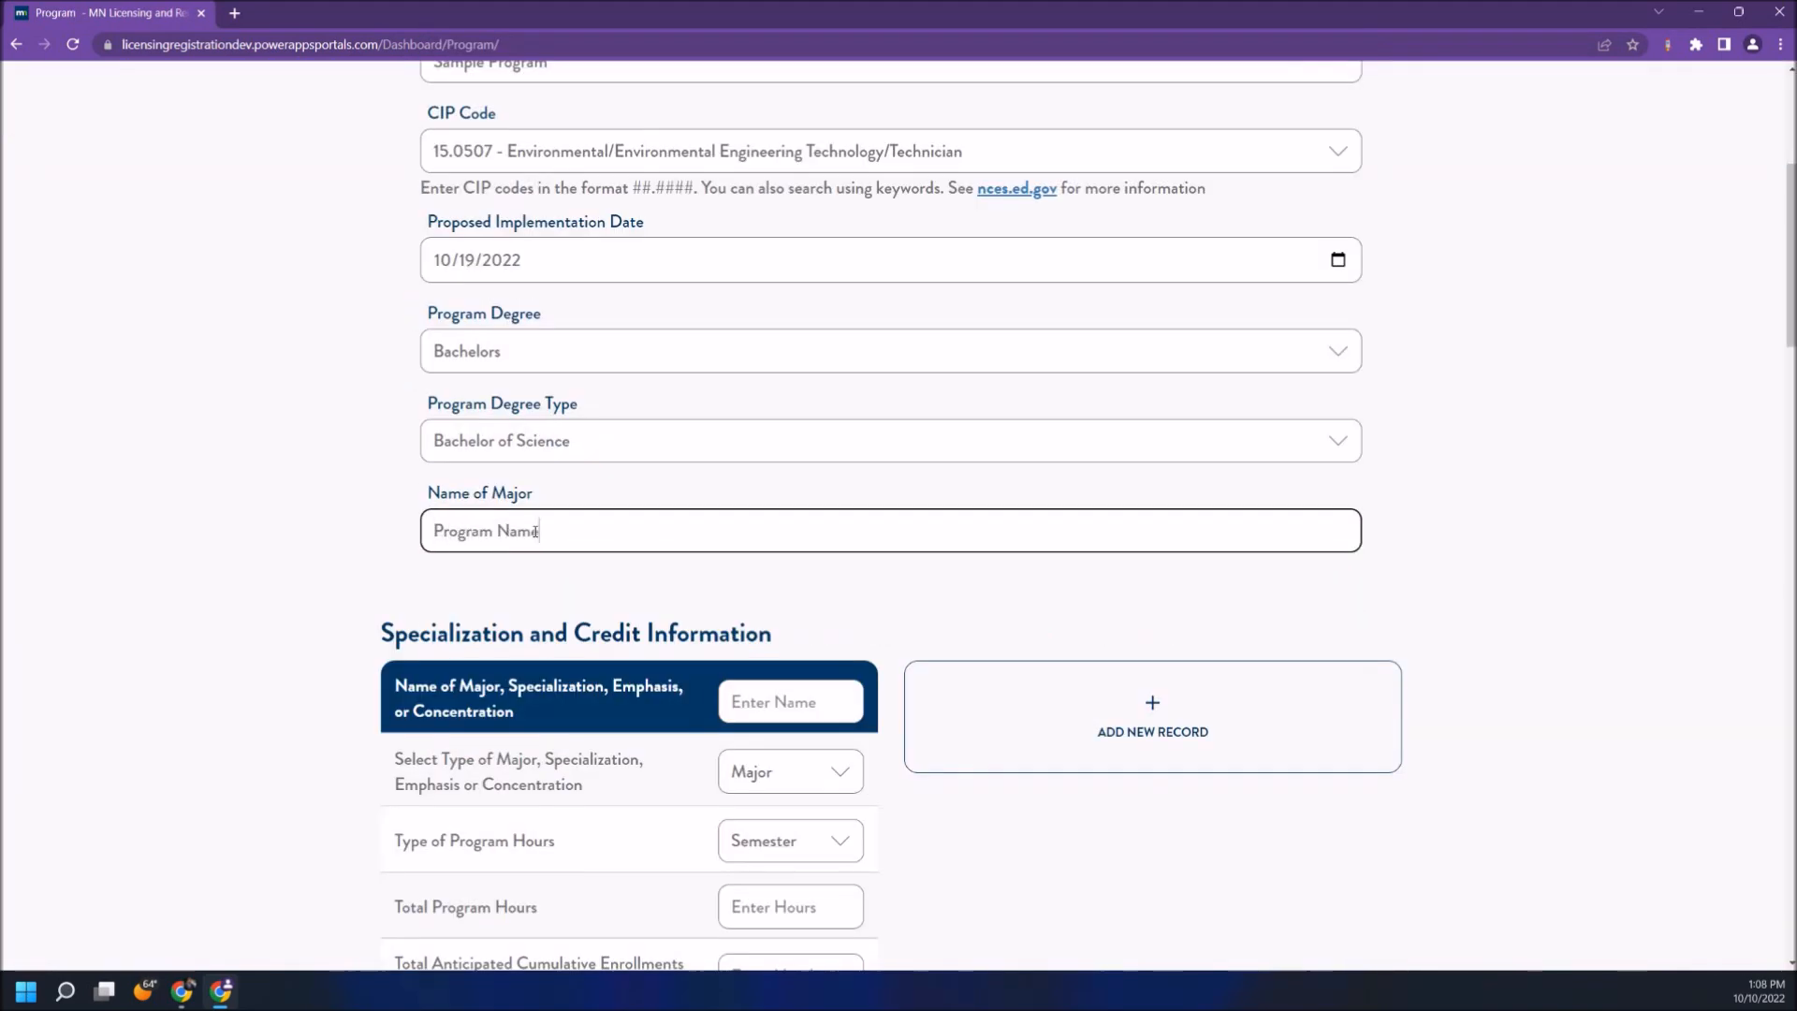
{"action": "scroll", "coordinate": [535, 532], "scroll_direction": "down", "scroll_amount": 2}
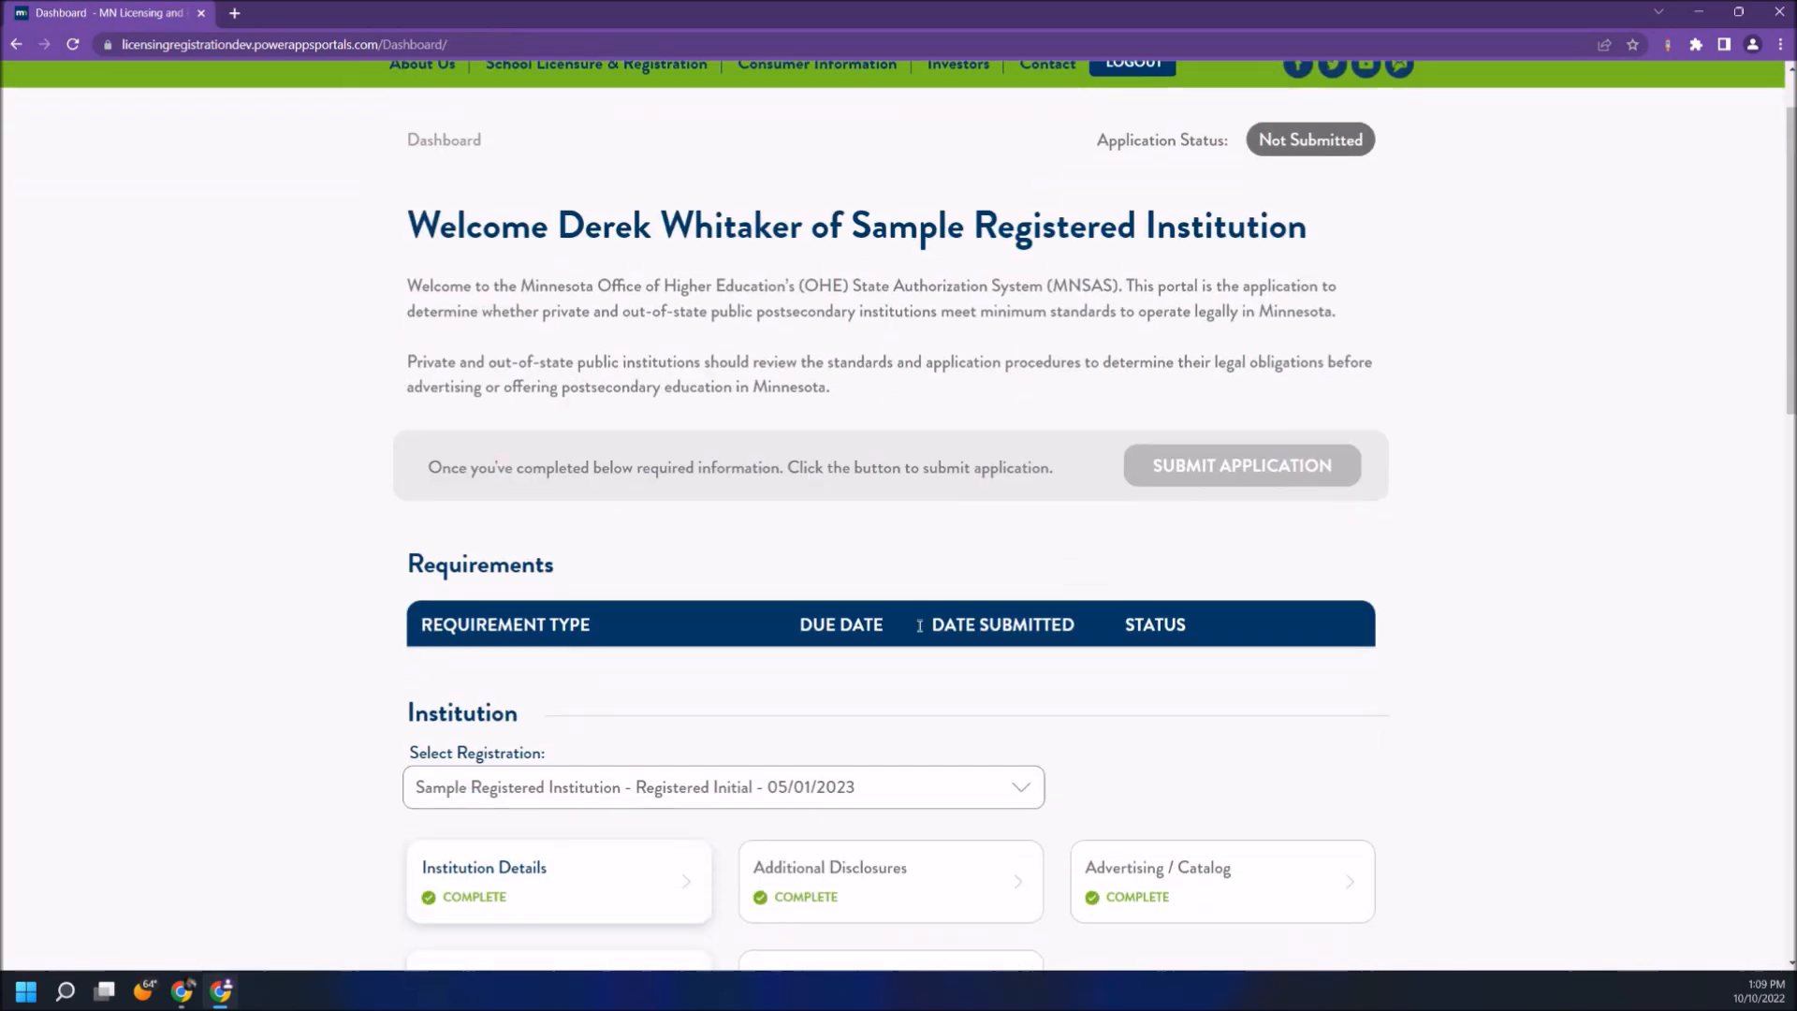
- Mark the Programs section complete
{"action": "scroll", "coordinate": [919, 625], "scroll_direction": "down", "scroll_amount": 7}
{"action": "scroll", "coordinate": [920, 625], "scroll_direction": "down", "scroll_amount": 7}
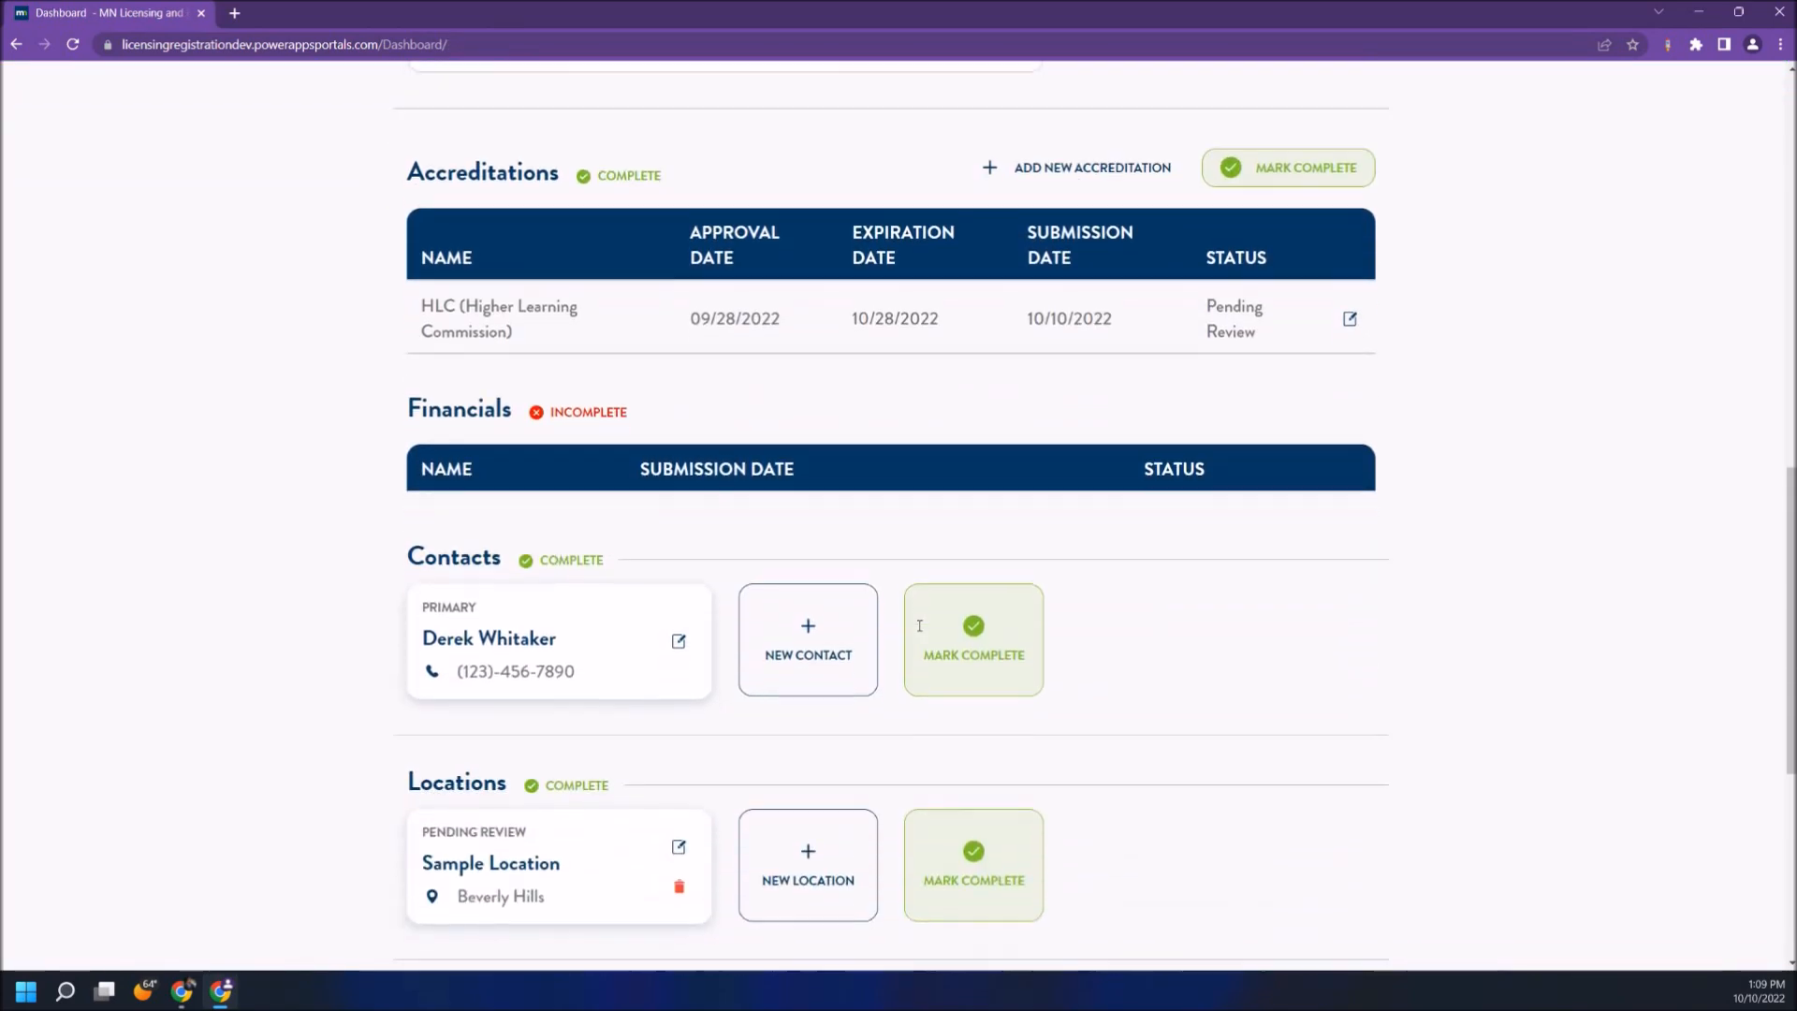
{"action": "scroll", "coordinate": [920, 625], "scroll_direction": "down", "scroll_amount": 1}
{"action": "left_click", "coordinate": [1254, 599]}
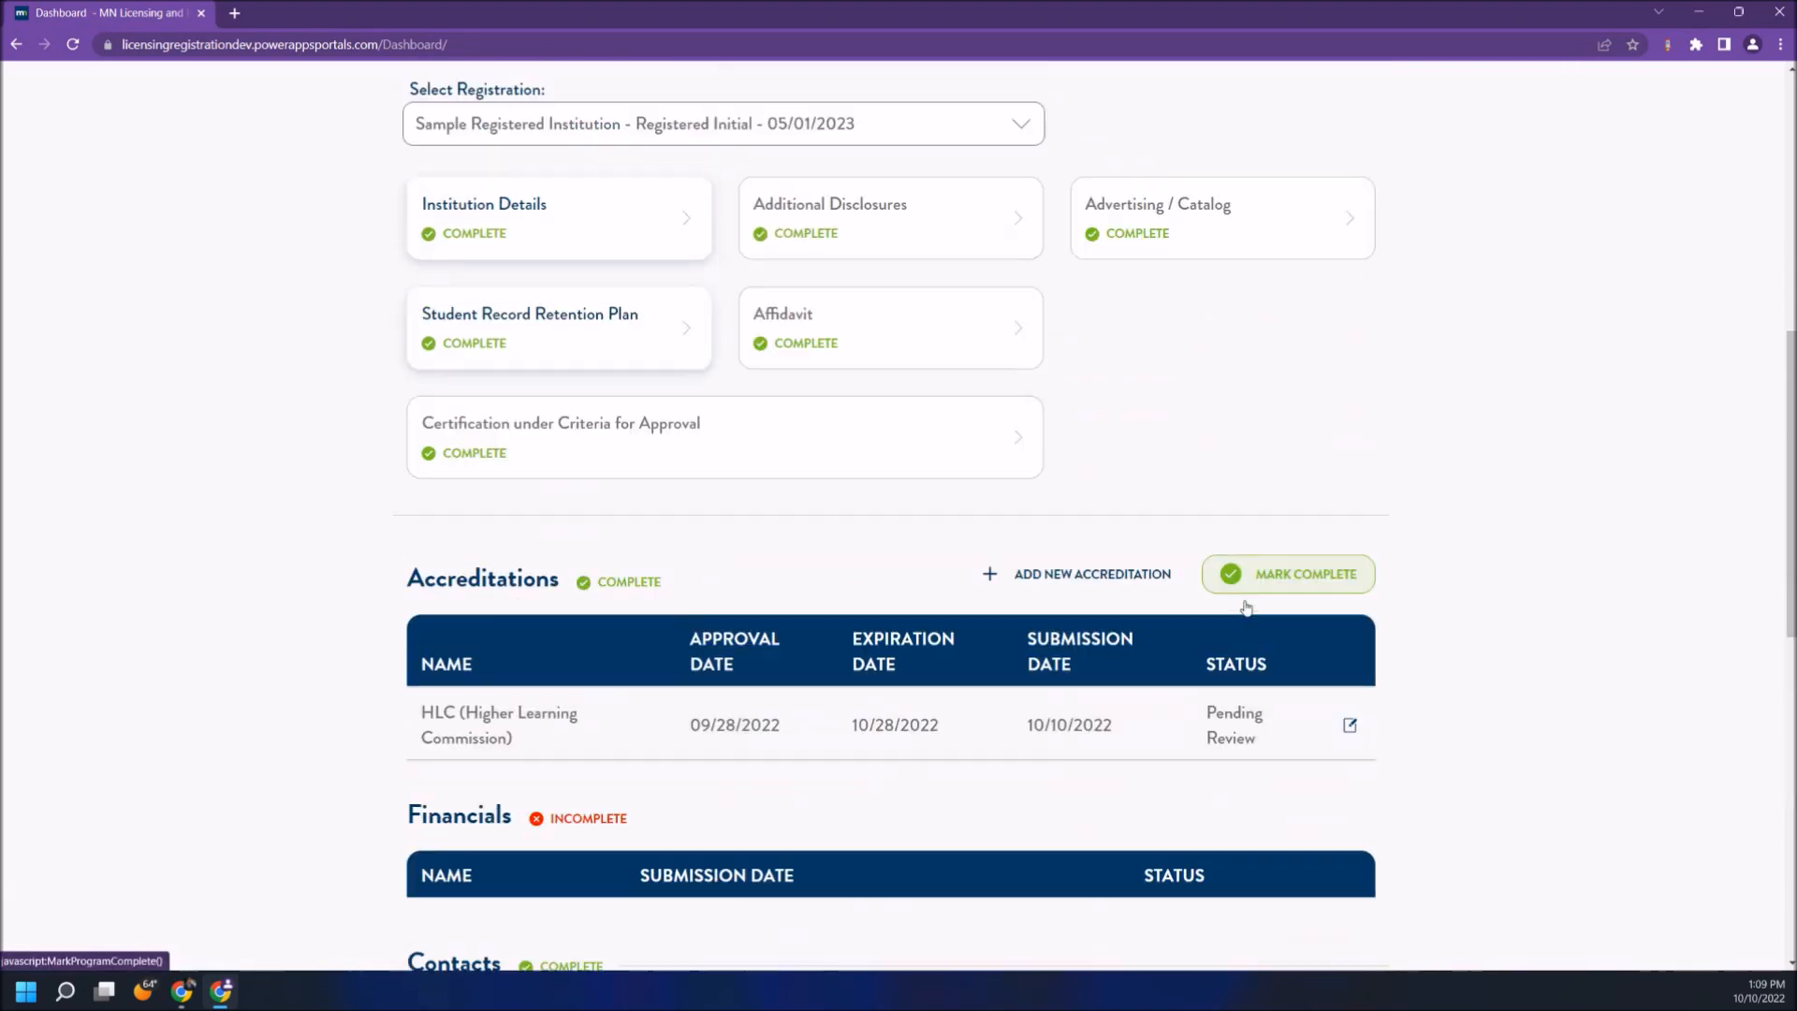
- Add a new financial record answering No to the additional surety question and submit it
{"action": "scroll", "coordinate": [1248, 605], "scroll_direction": "up", "scroll_amount": 9}
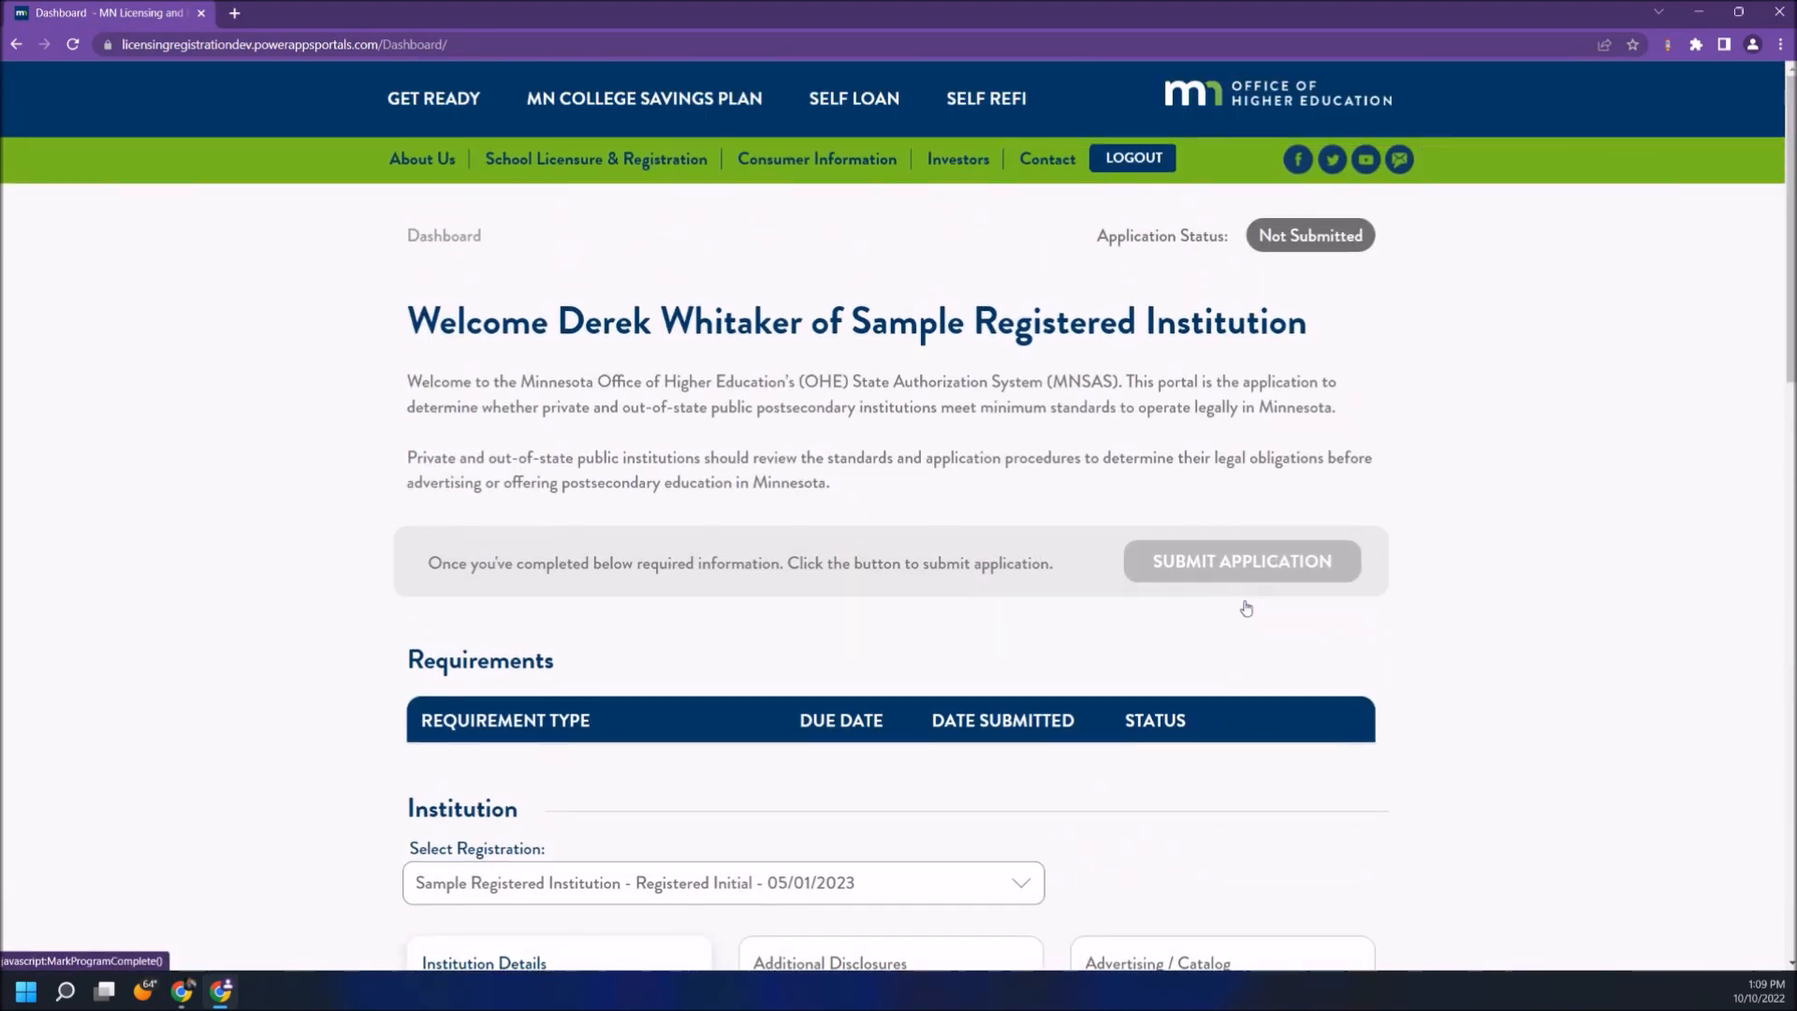
{"action": "scroll", "coordinate": [187, 438], "scroll_direction": "down", "scroll_amount": 7}
{"action": "scroll", "coordinate": [187, 438], "scroll_direction": "down", "scroll_amount": 4}
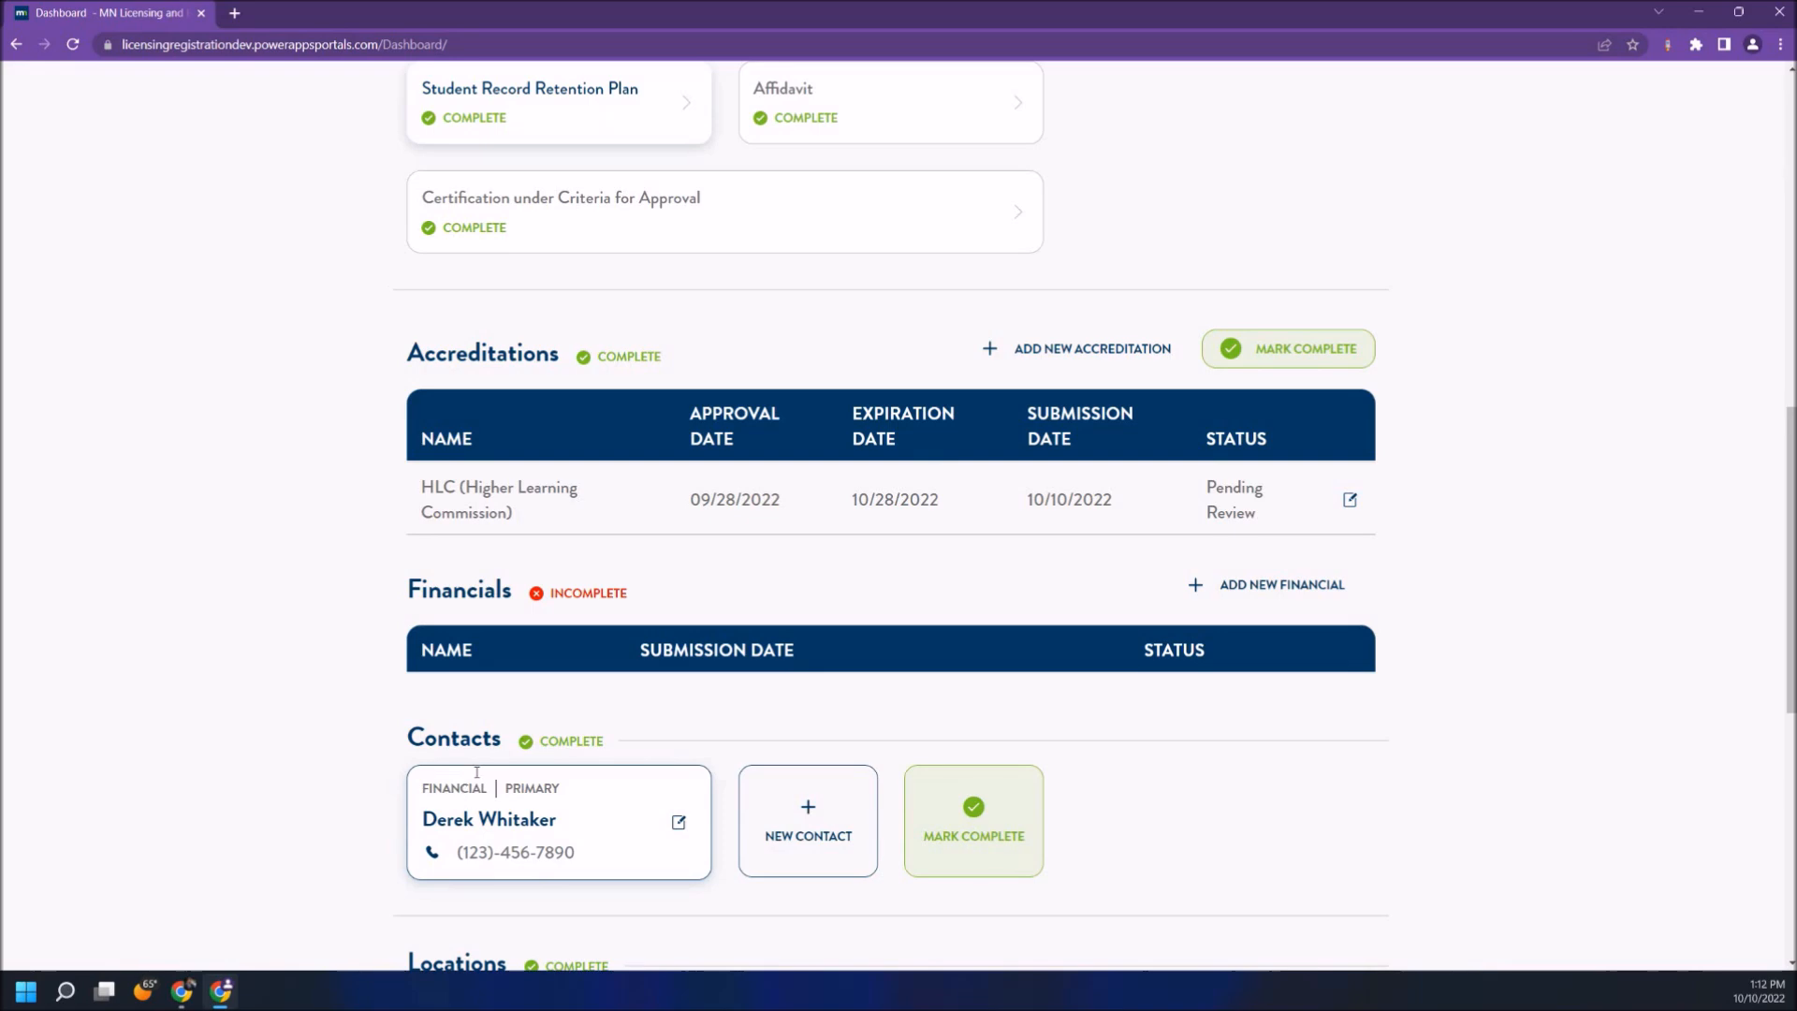
{"action": "left_click", "coordinate": [1238, 591]}
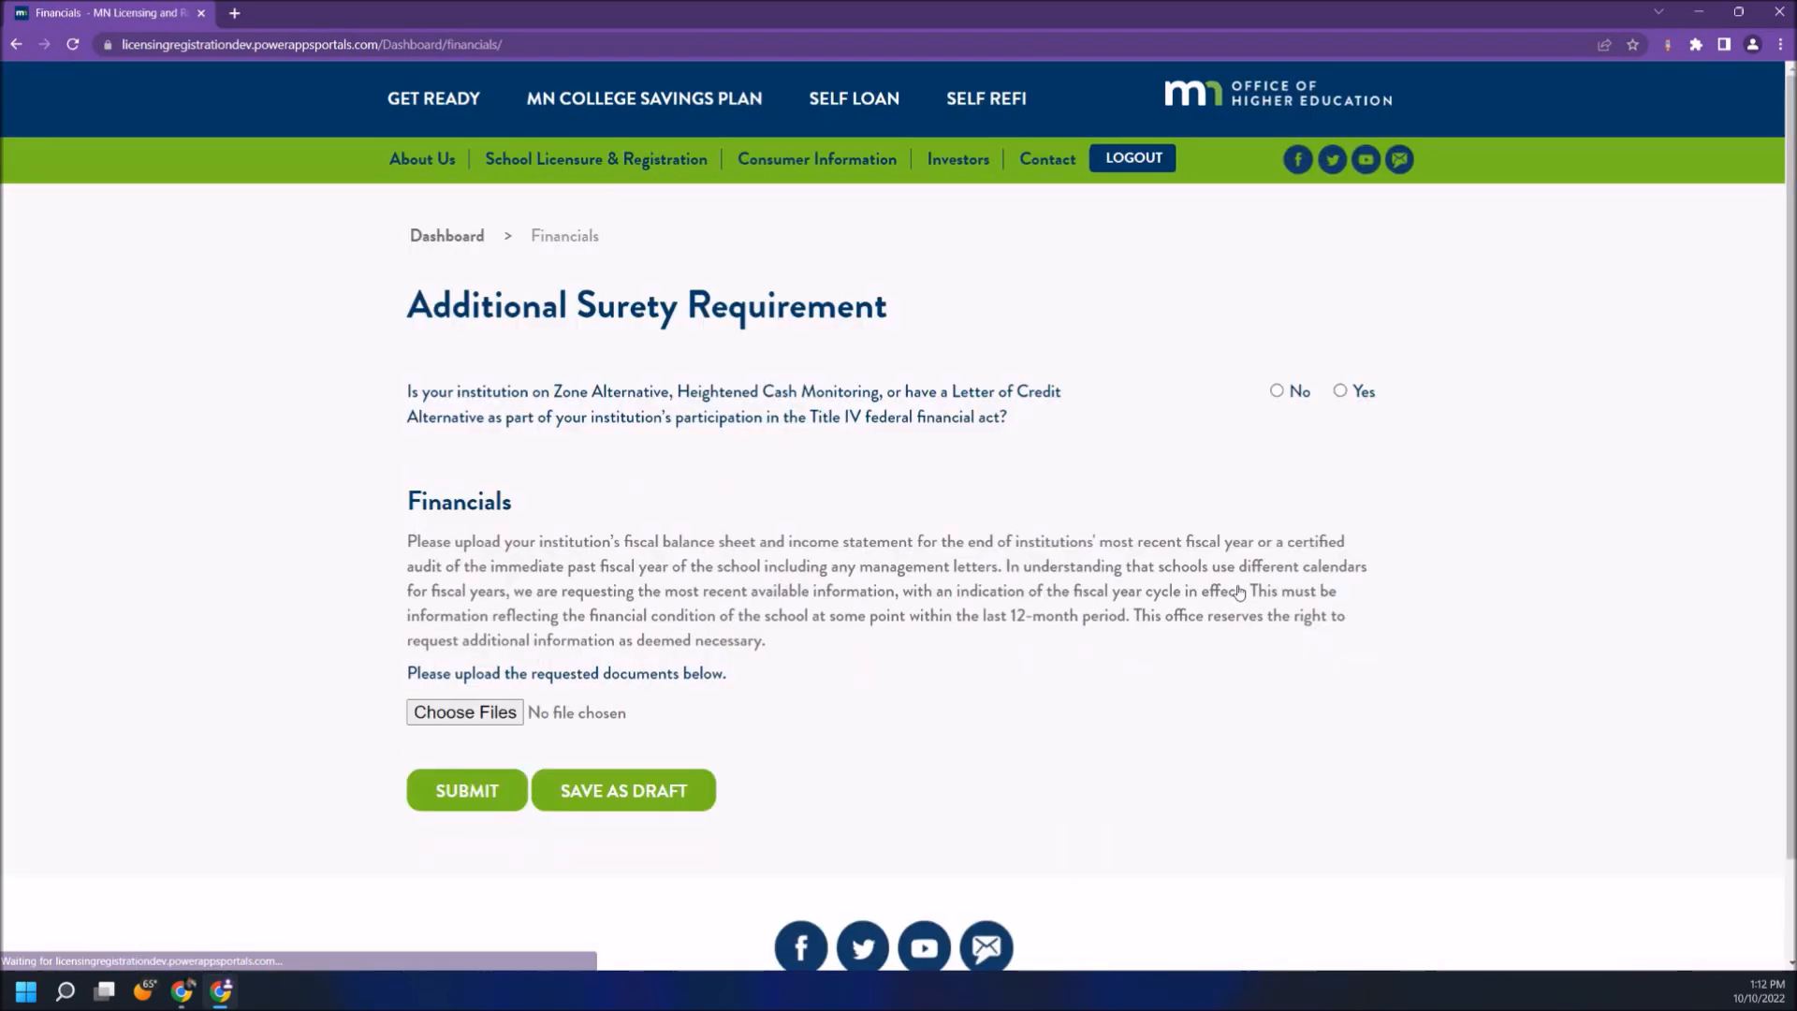
{"action": "left_click", "coordinate": [1281, 393]}
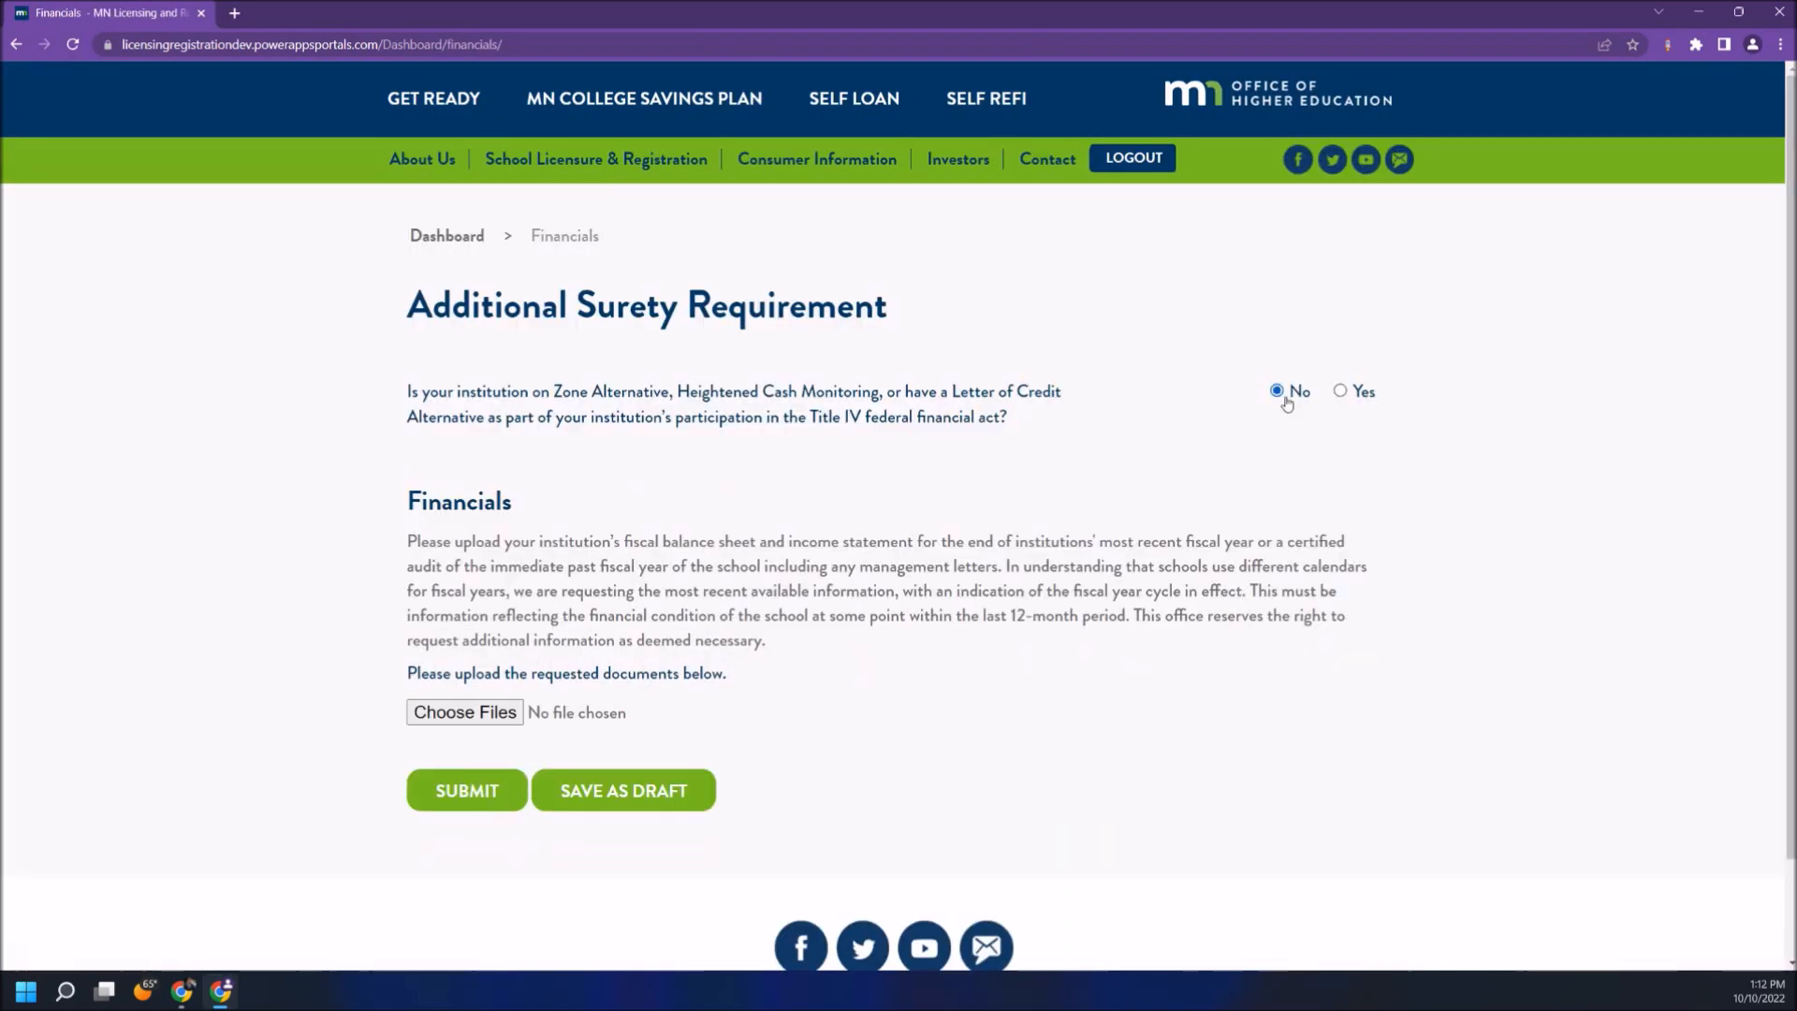
{"action": "left_click", "coordinate": [482, 792]}
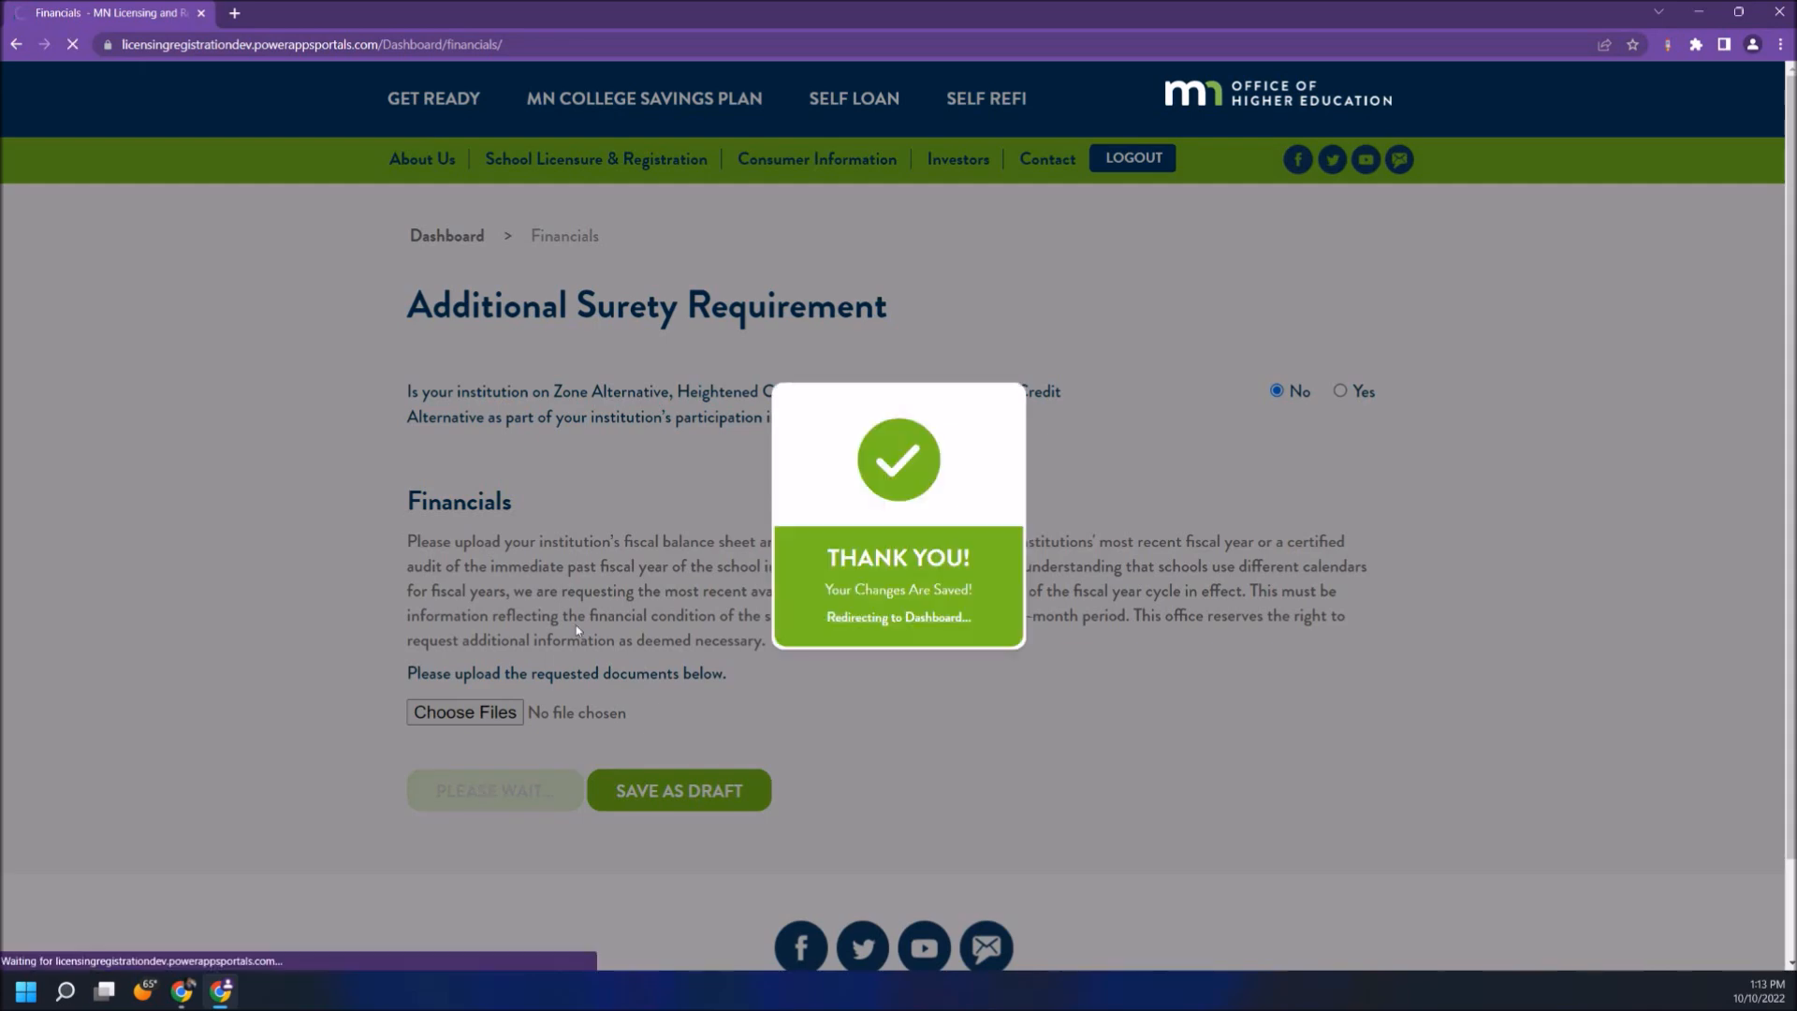
{"action": "scroll", "coordinate": [739, 644], "scroll_direction": "down", "scroll_amount": 6}
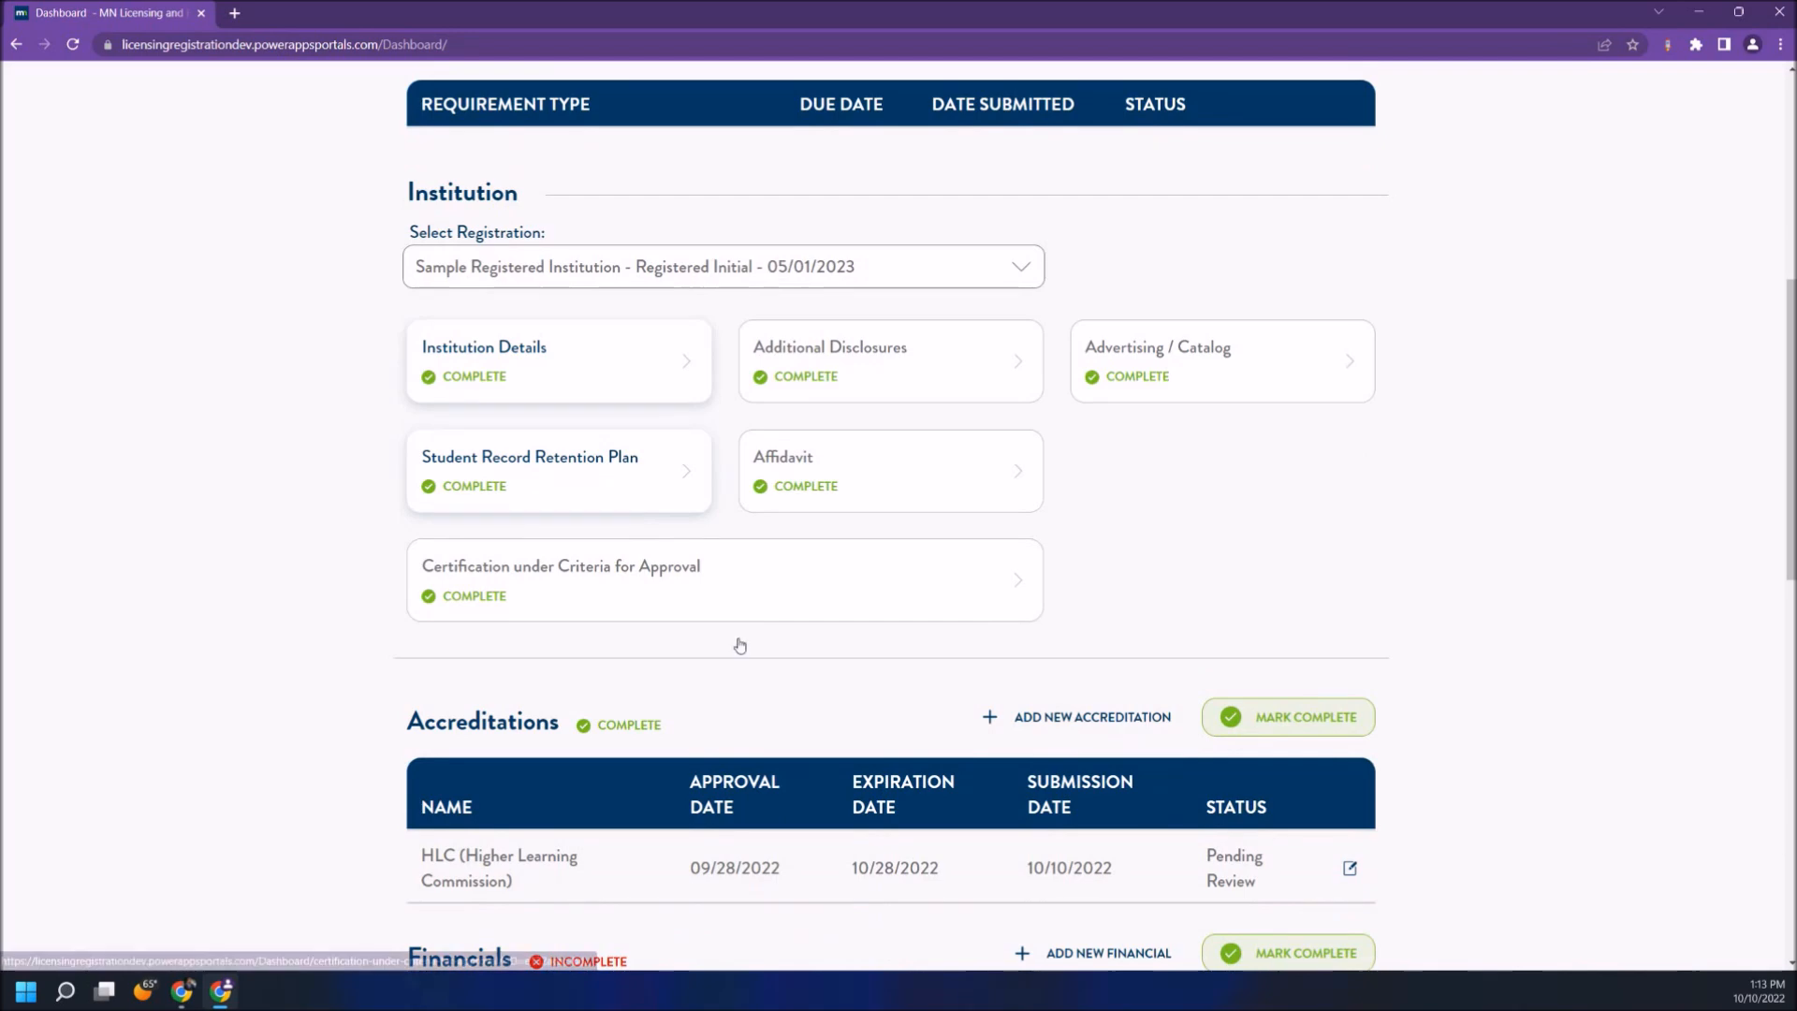
- Mark Financials complete, submit the application, and reload the dashboard to confirm Approved
{"action": "scroll", "coordinate": [739, 644], "scroll_direction": "down", "scroll_amount": 3}
{"action": "left_click", "coordinate": [1276, 704]}
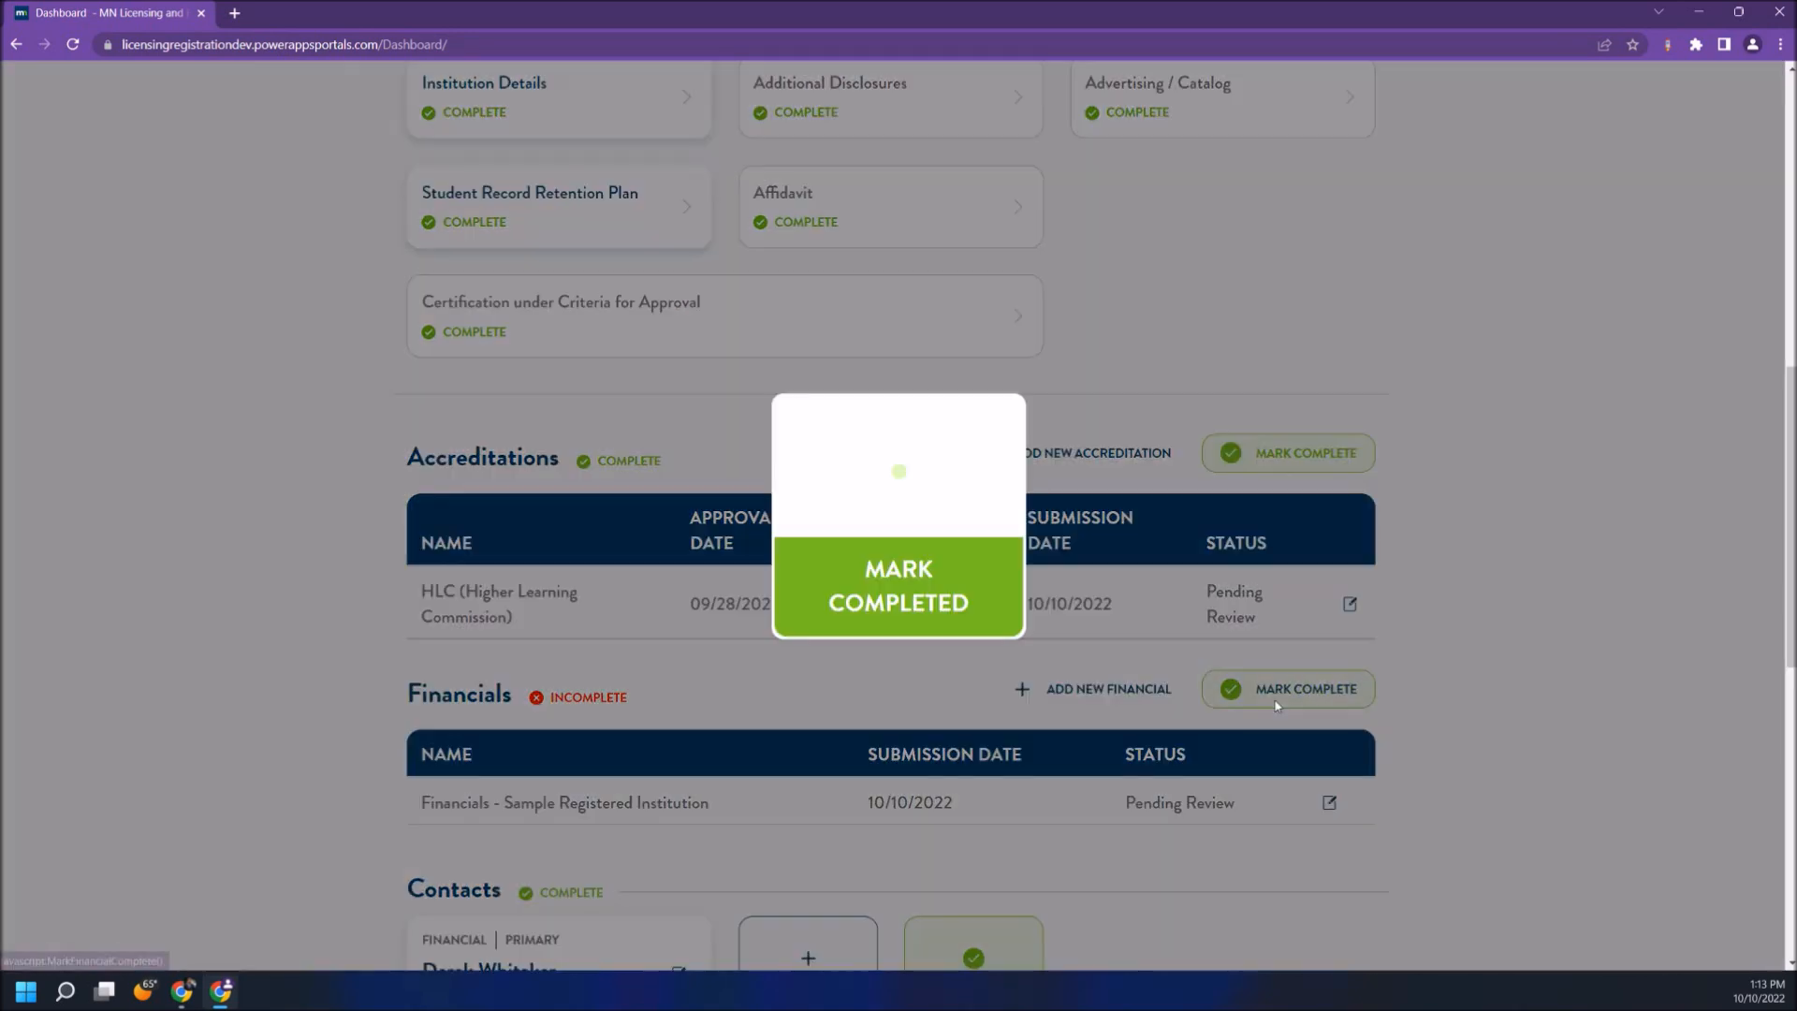
{"action": "scroll", "coordinate": [1277, 705], "scroll_direction": "up", "scroll_amount": 6}
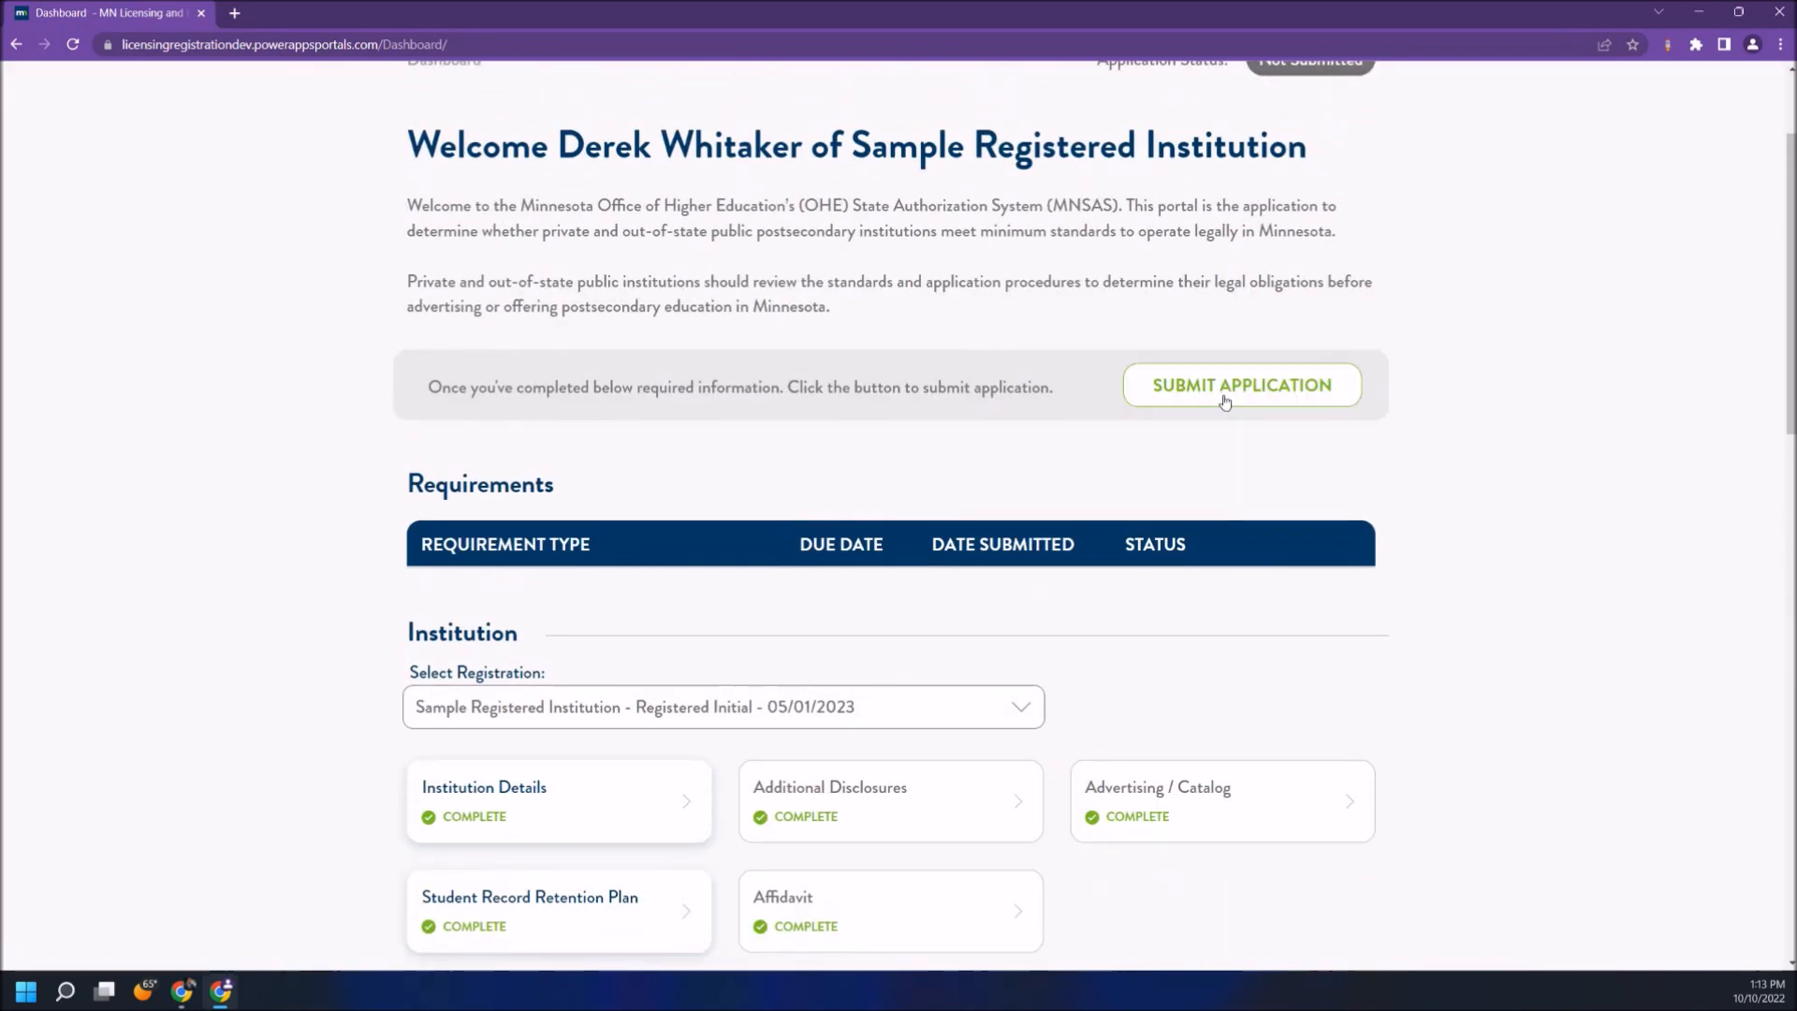
{"action": "scroll", "coordinate": [1224, 402], "scroll_direction": "up", "scroll_amount": 2}
{"action": "left_click", "coordinate": [1226, 558]}
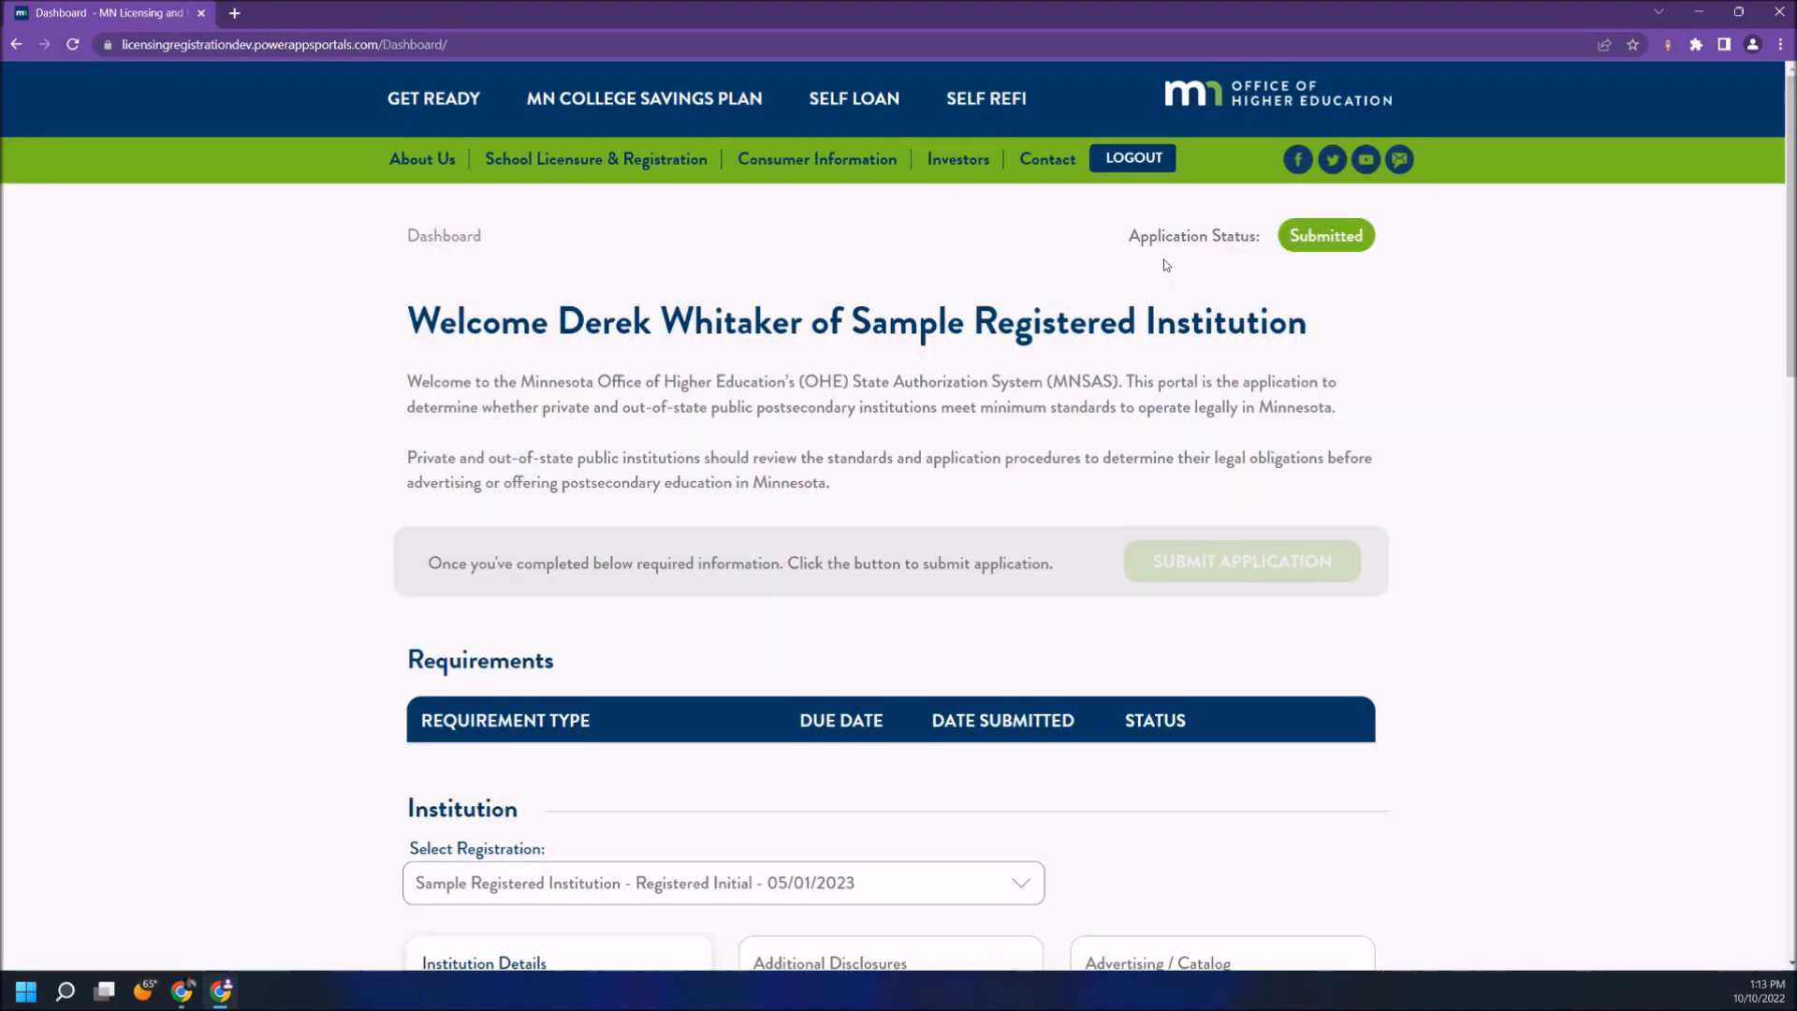
{"action": "left_click", "coordinate": [72, 44]}
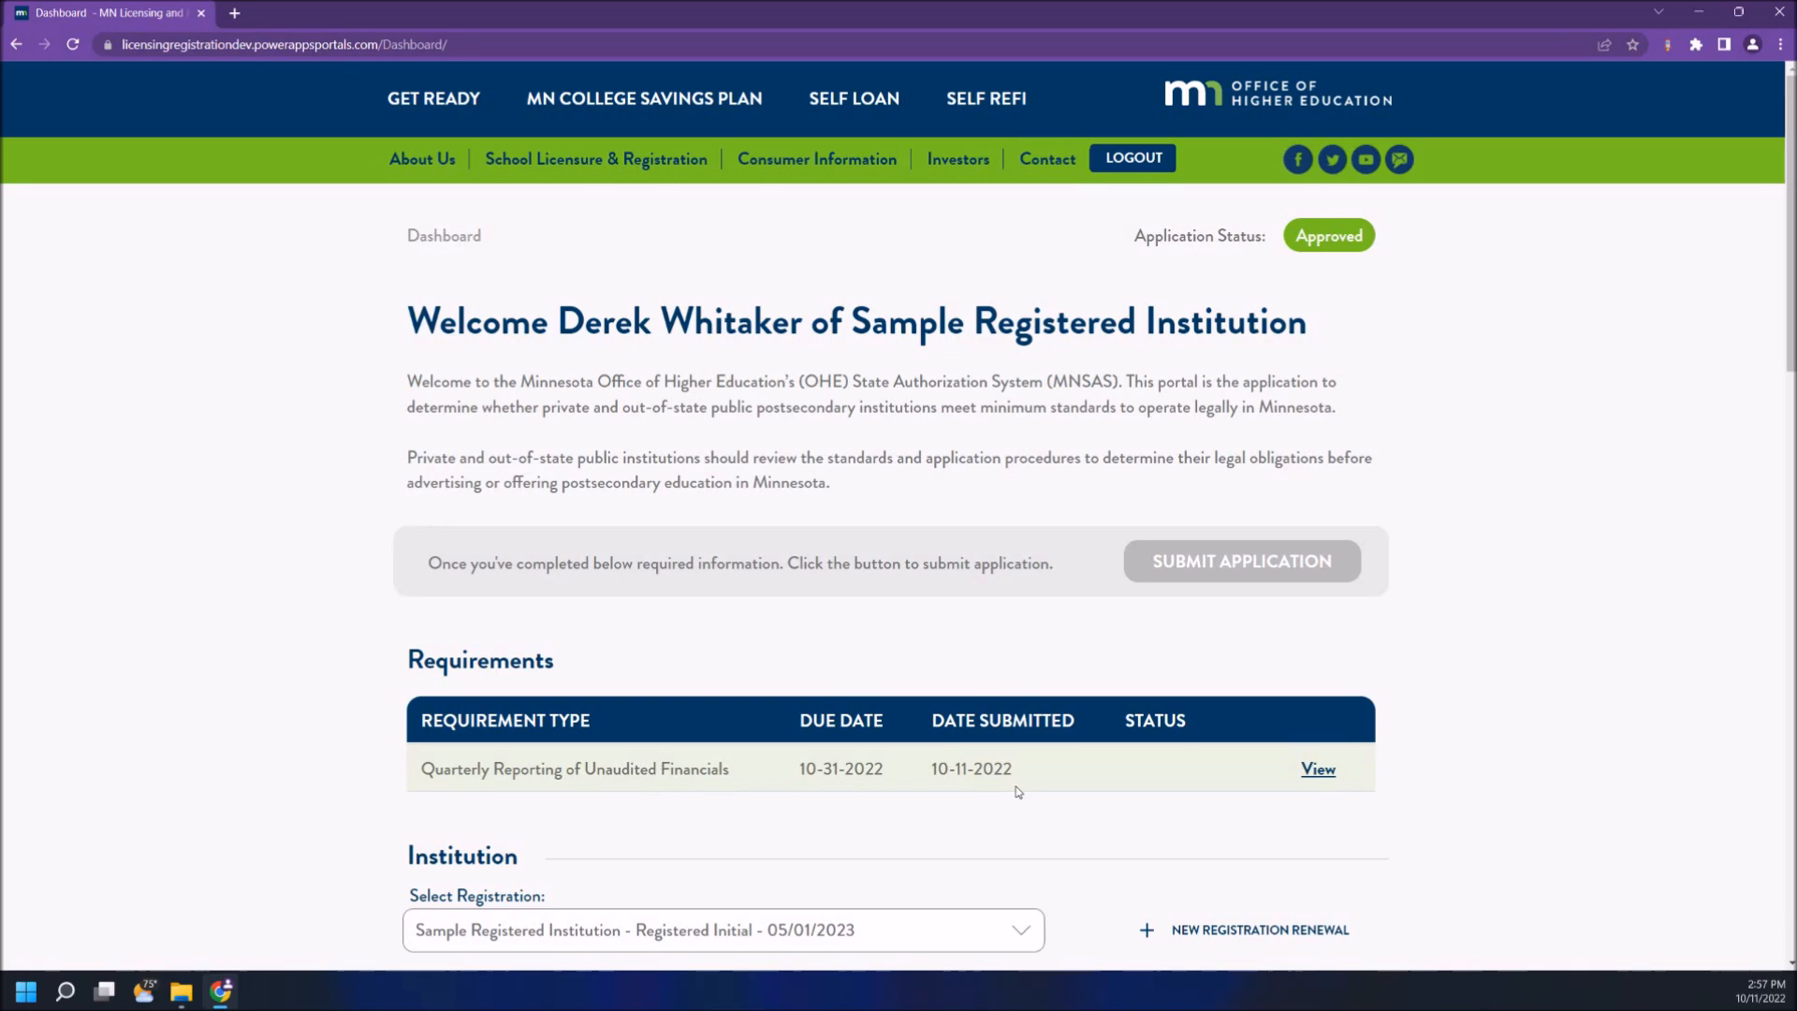
- Submit the Quarterly Reporting of Unaudited Financials requirement due 10-31-2022
{"action": "left_click", "coordinate": [1307, 774]}
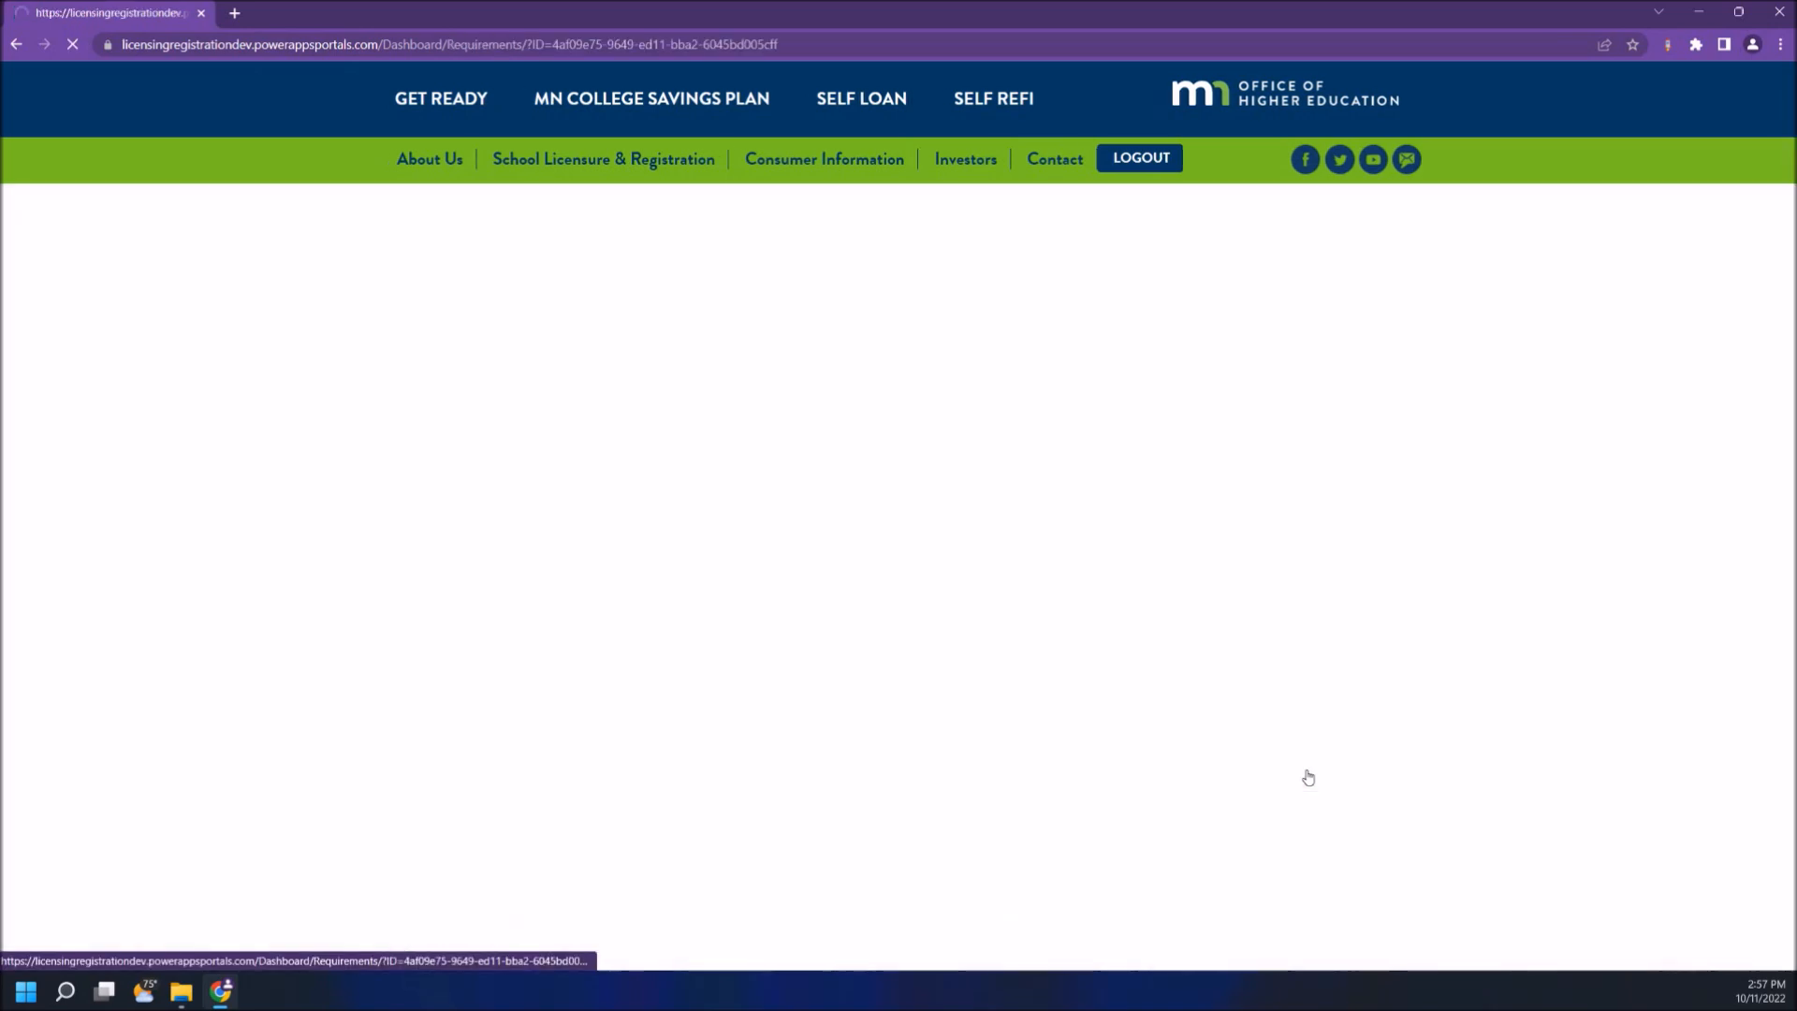
{"action": "left_click", "coordinate": [497, 629]}
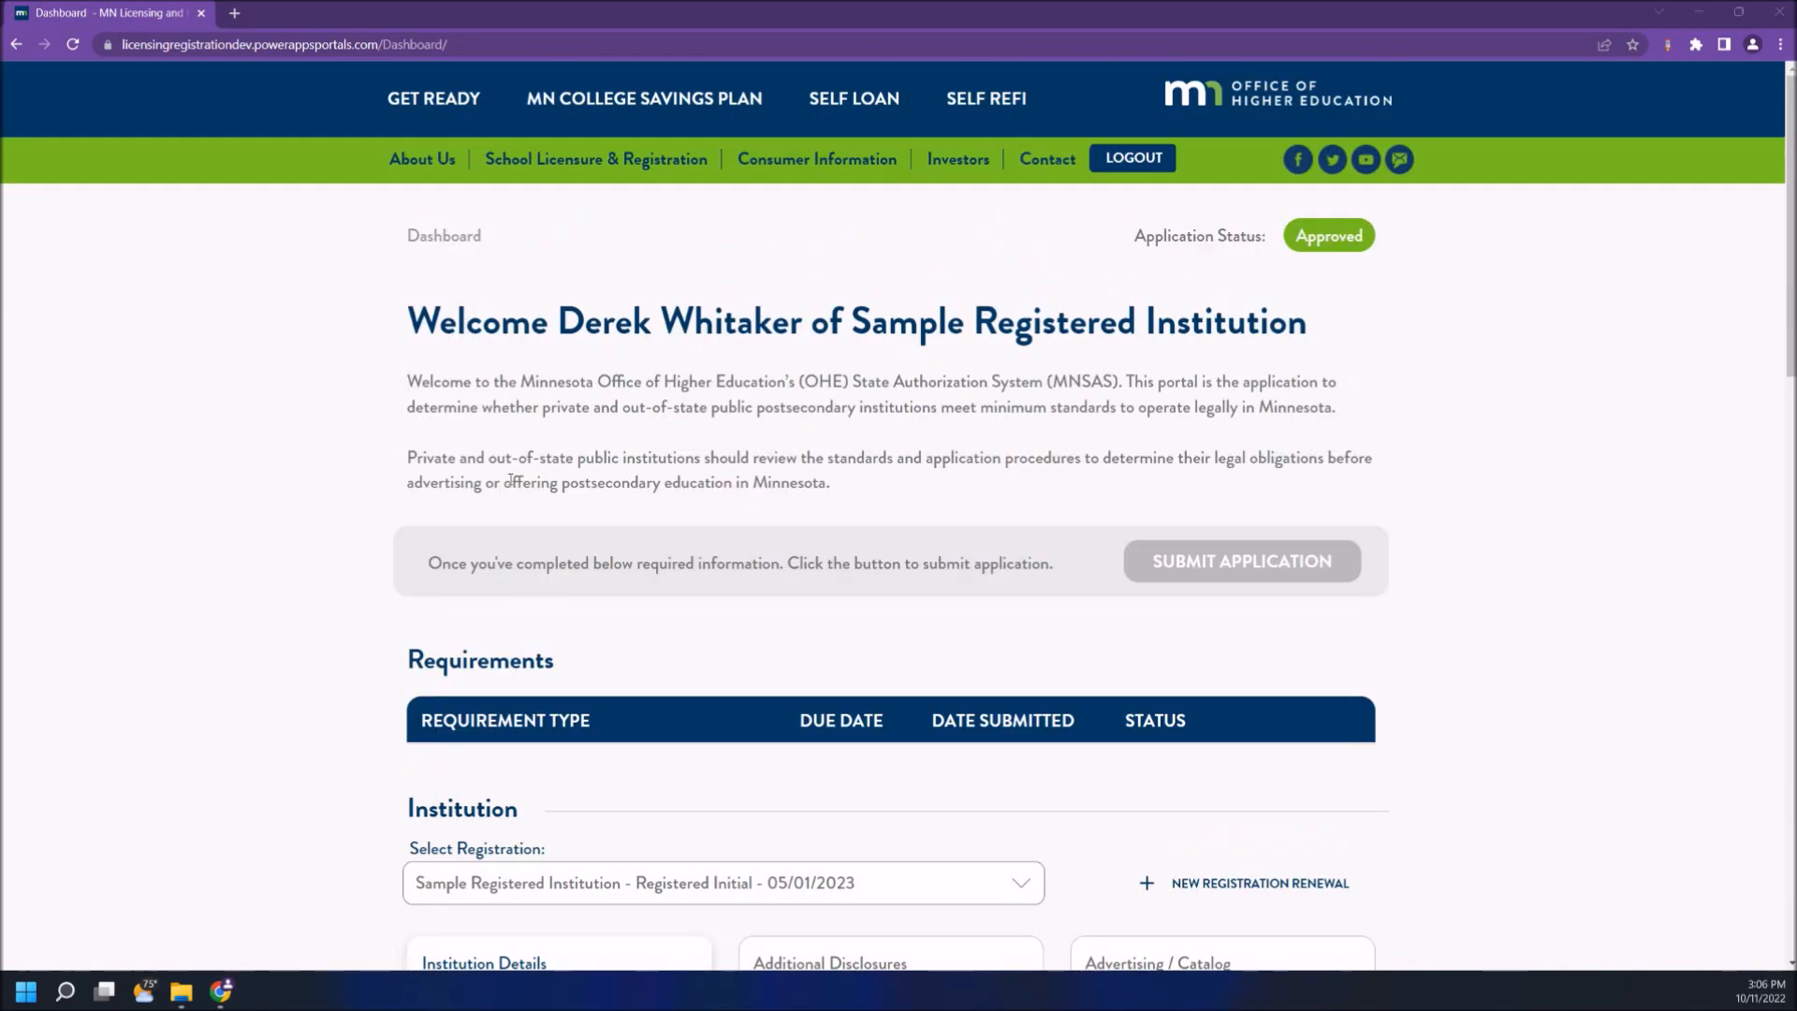
{"action": "left_click", "coordinate": [691, 882]}
- Leave the current registration selection unchanged and start a New Registration Renewal
{"action": "left_click", "coordinate": [691, 883]}
{"action": "left_click", "coordinate": [1318, 885]}
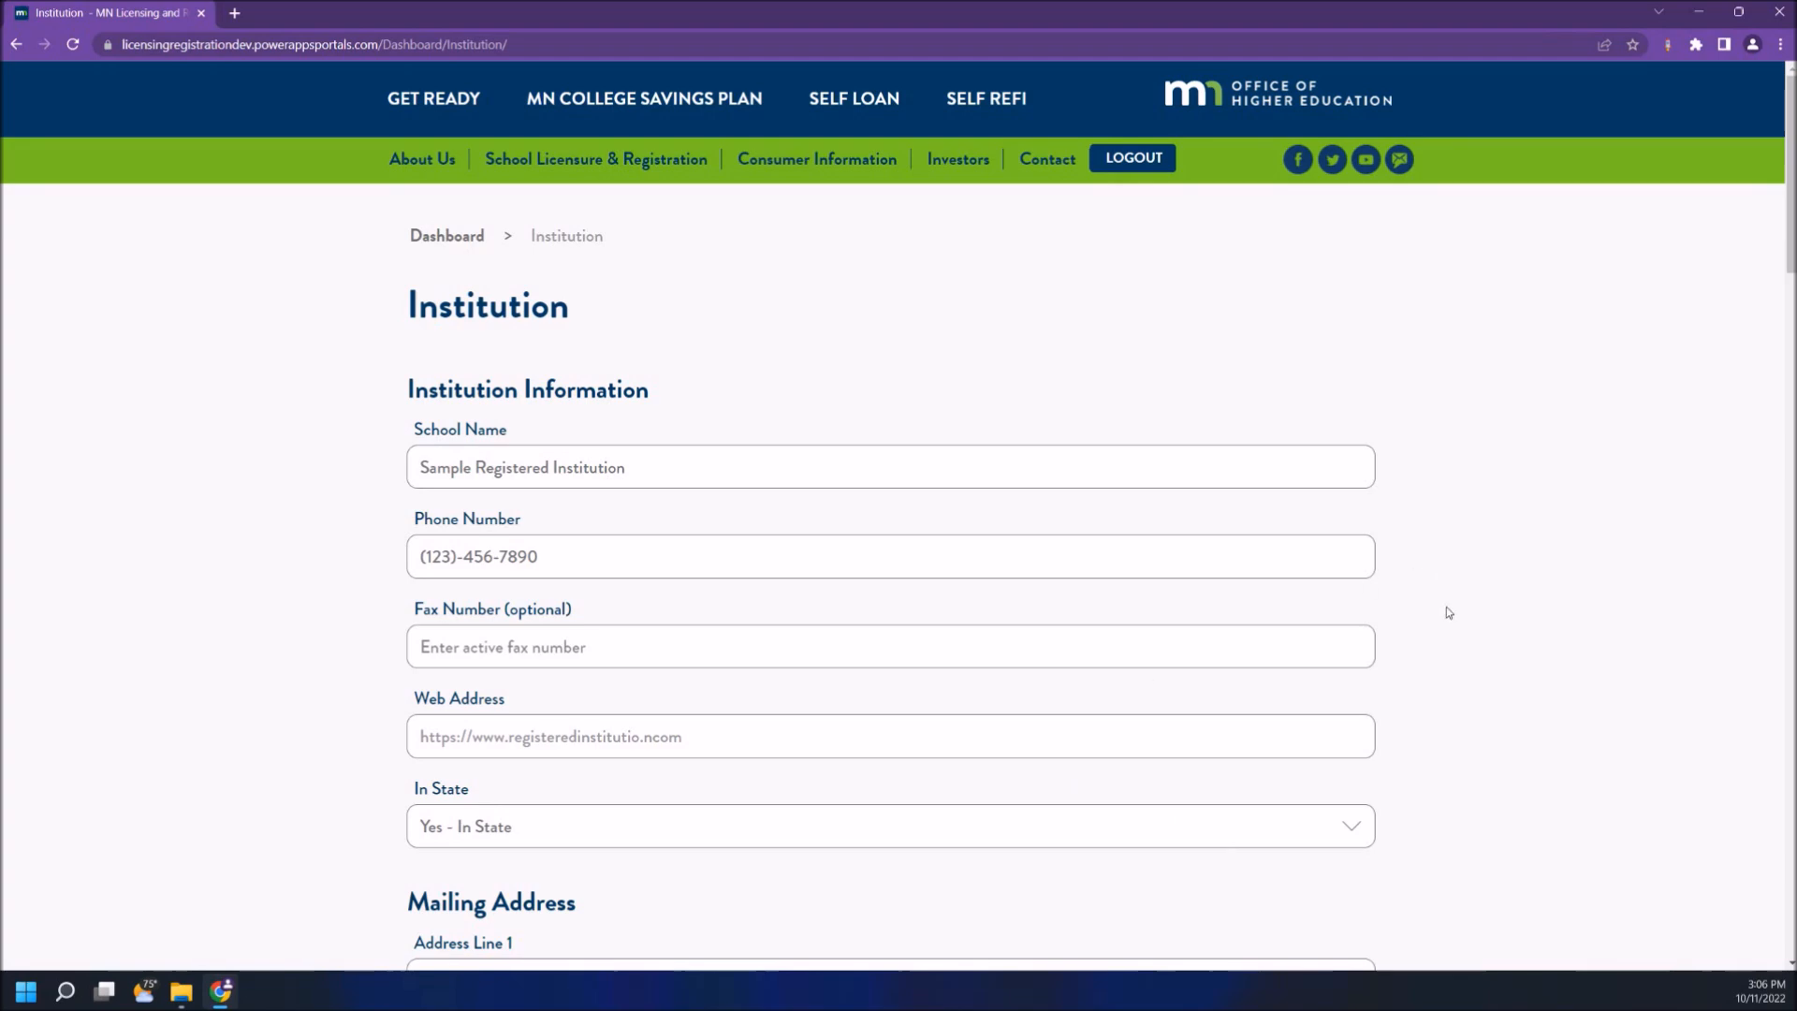
{"action": "scroll", "coordinate": [1446, 606], "scroll_direction": "down", "scroll_amount": 15}
- Save the renewal's prefilled Institution details, keeping Registered Renewal selected
{"action": "left_click", "coordinate": [517, 668]}
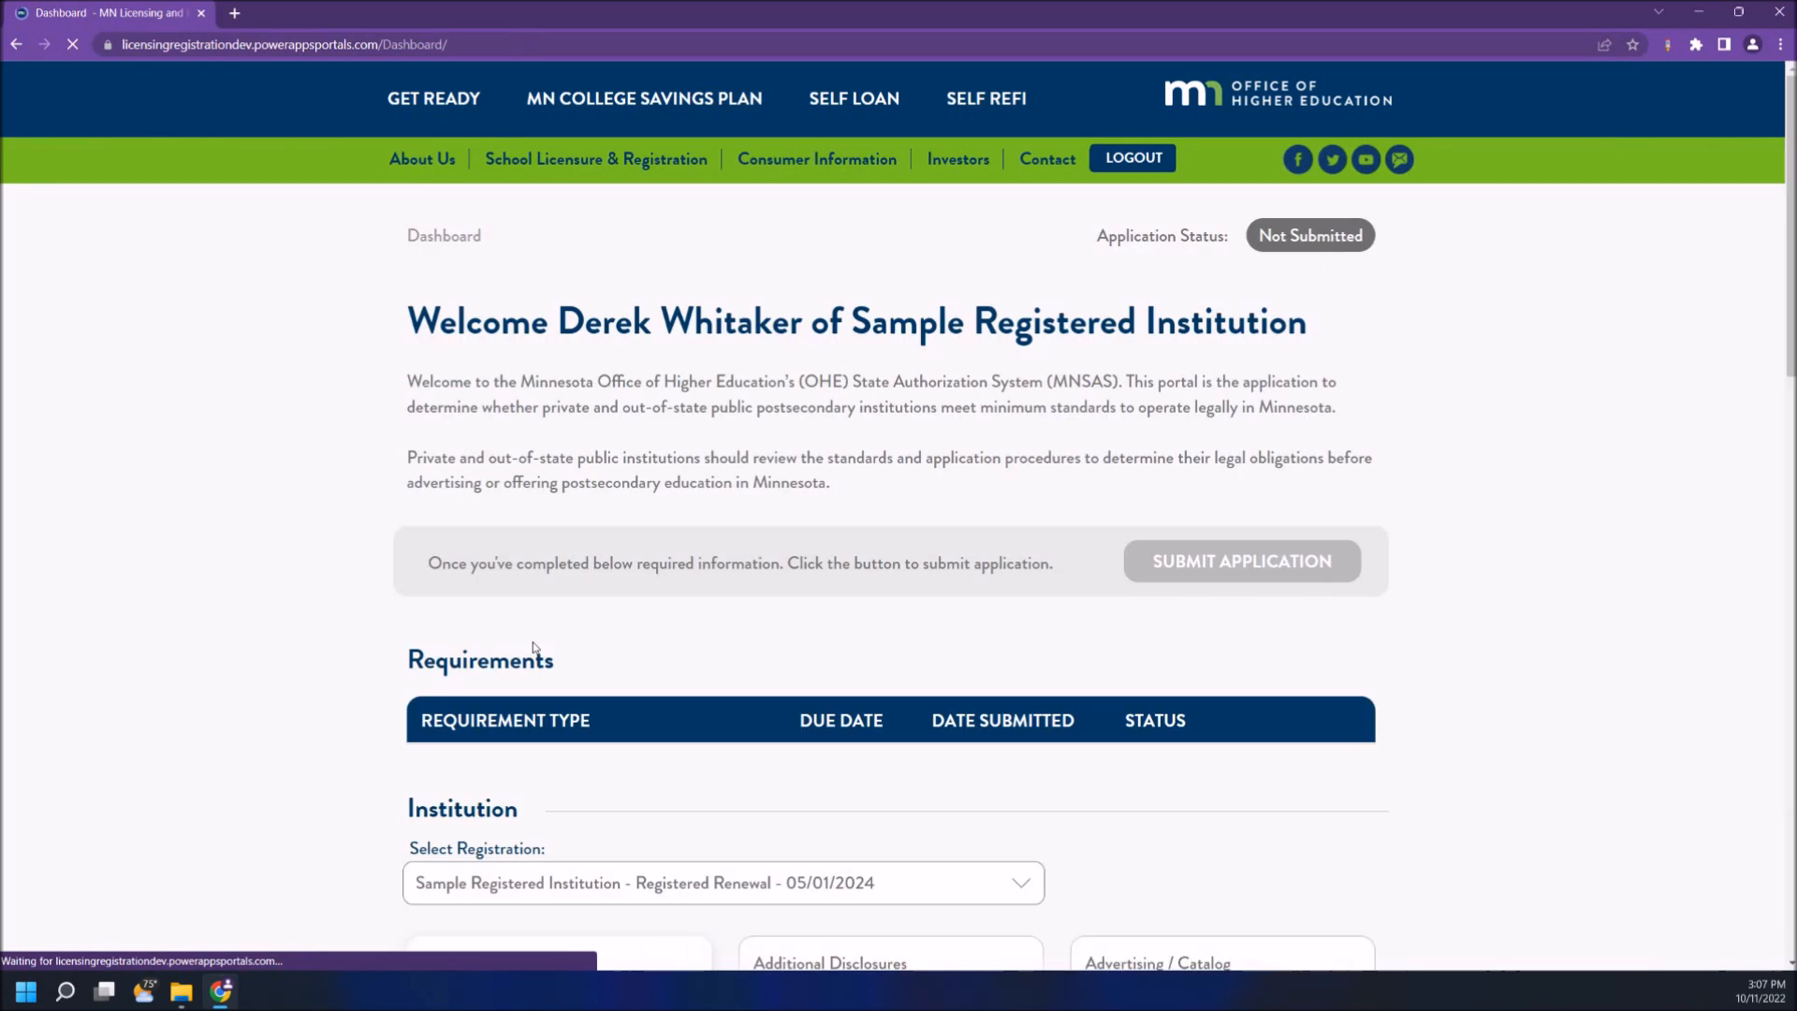
{"action": "left_click", "coordinate": [521, 875]}
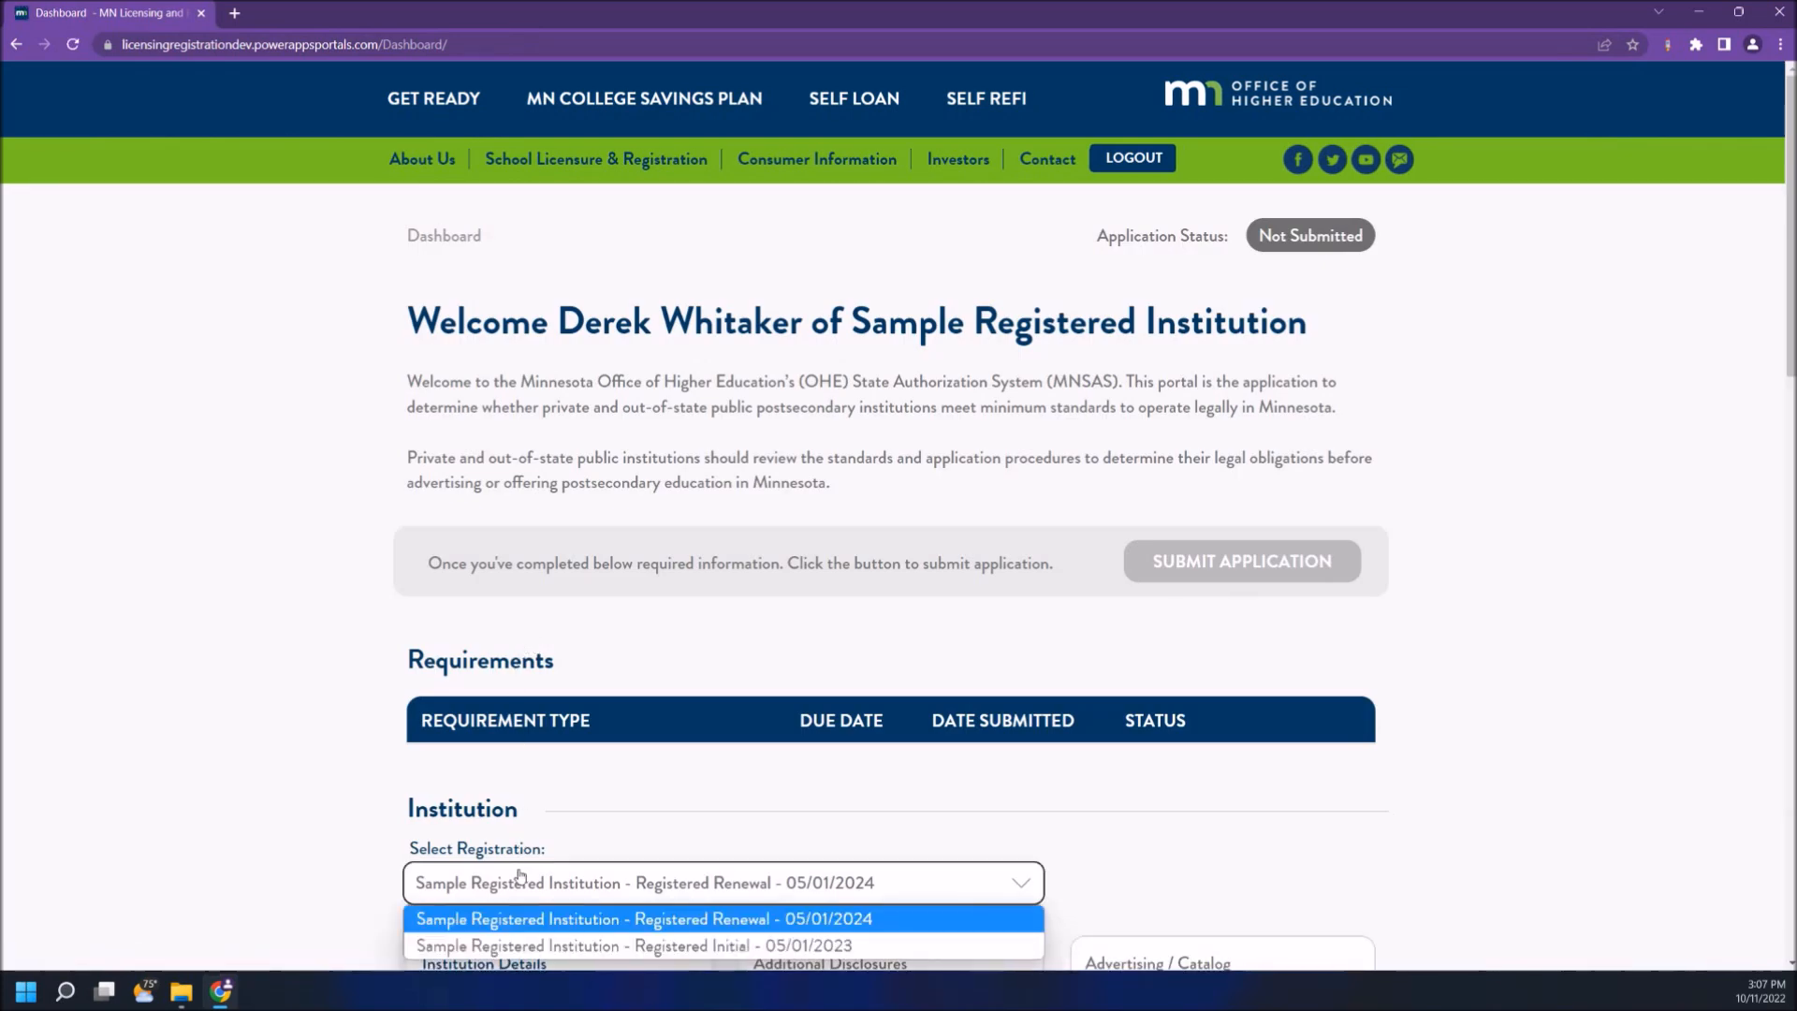
{"action": "left_click", "coordinate": [520, 875]}
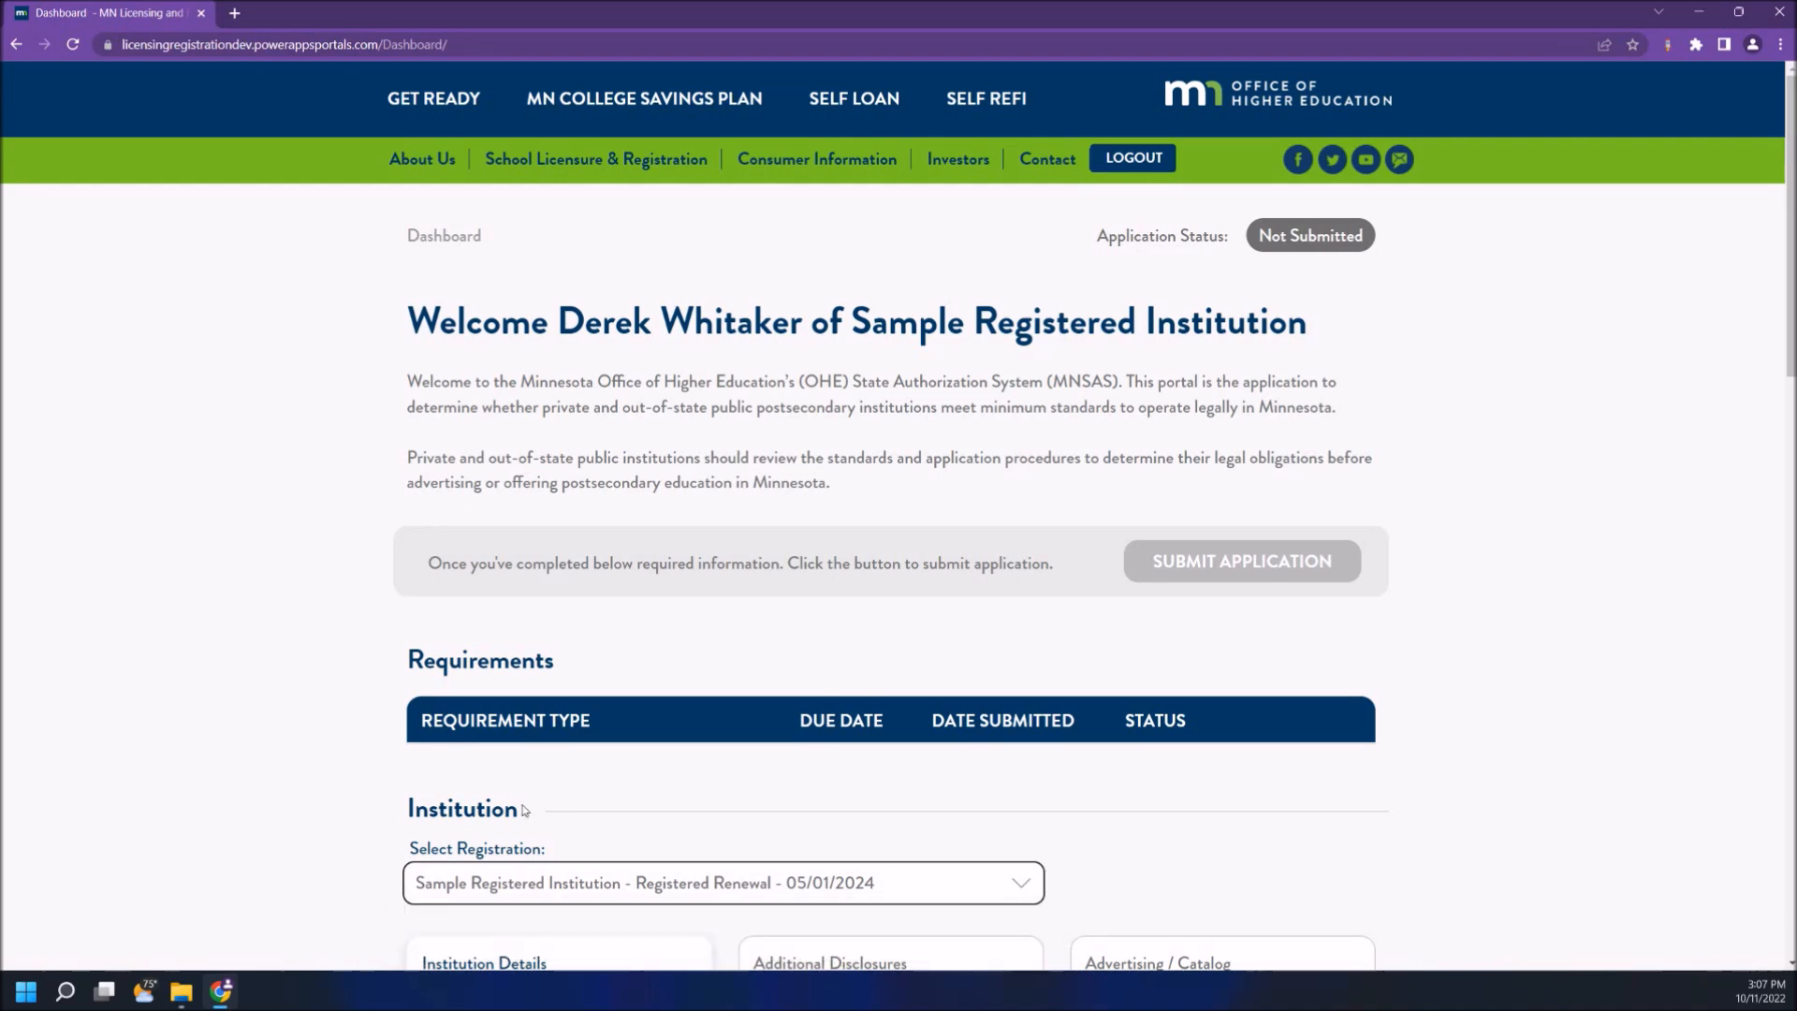
{"action": "scroll", "coordinate": [520, 875], "scroll_direction": "down", "scroll_amount": 5}
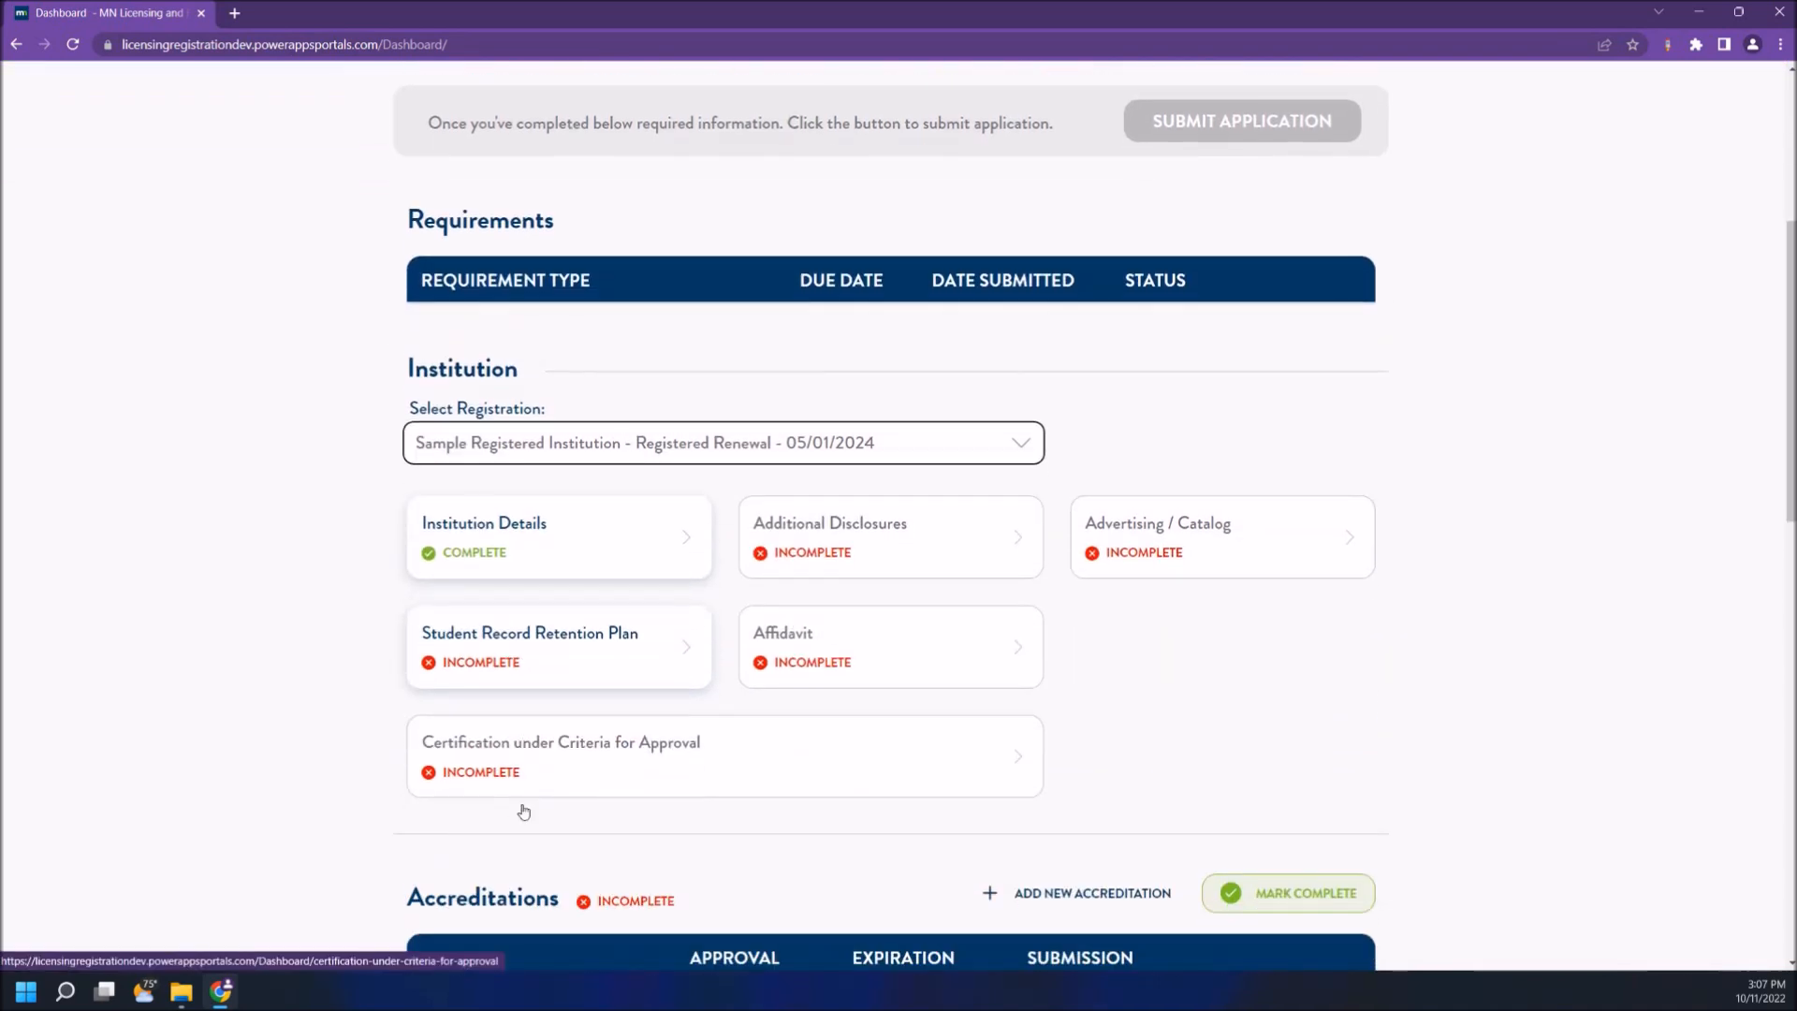
- View the Registered Initial registration, then switch back to Registered Renewal - 05/01/2024
{"action": "left_click", "coordinate": [542, 449]}
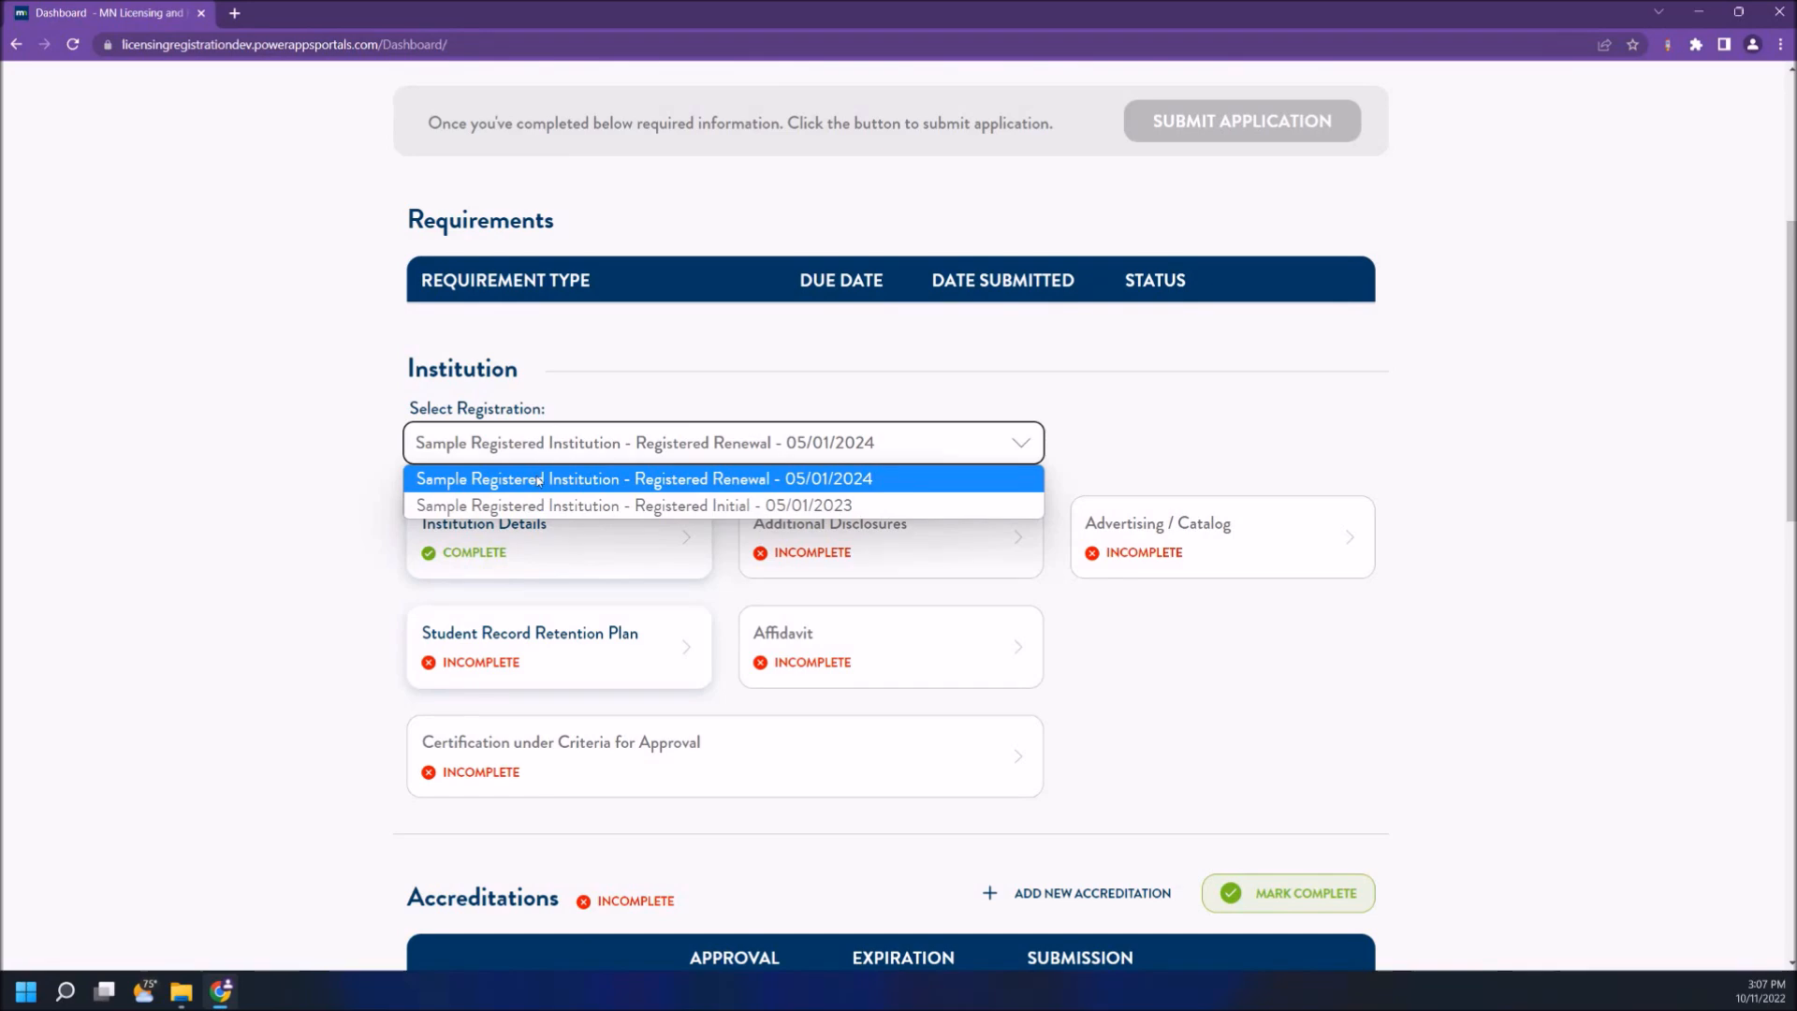
{"action": "left_click", "coordinate": [531, 507]}
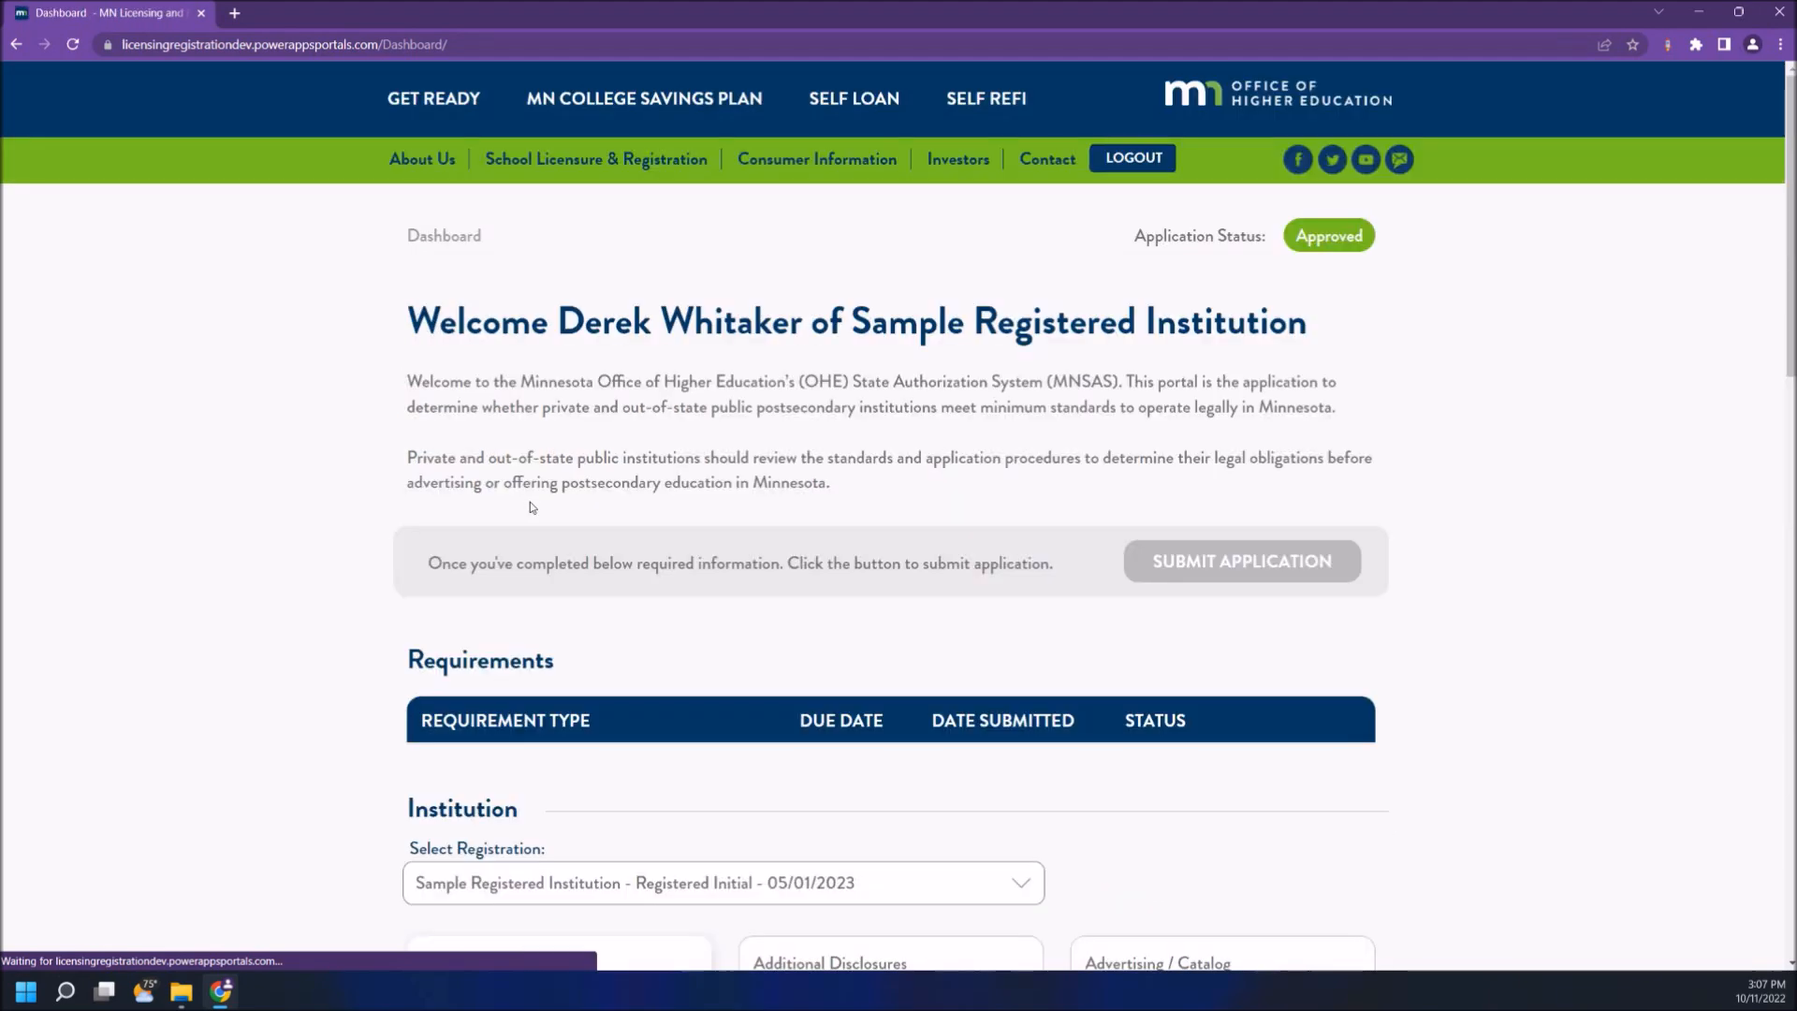
{"action": "scroll", "coordinate": [530, 507], "scroll_direction": "down", "scroll_amount": 4}
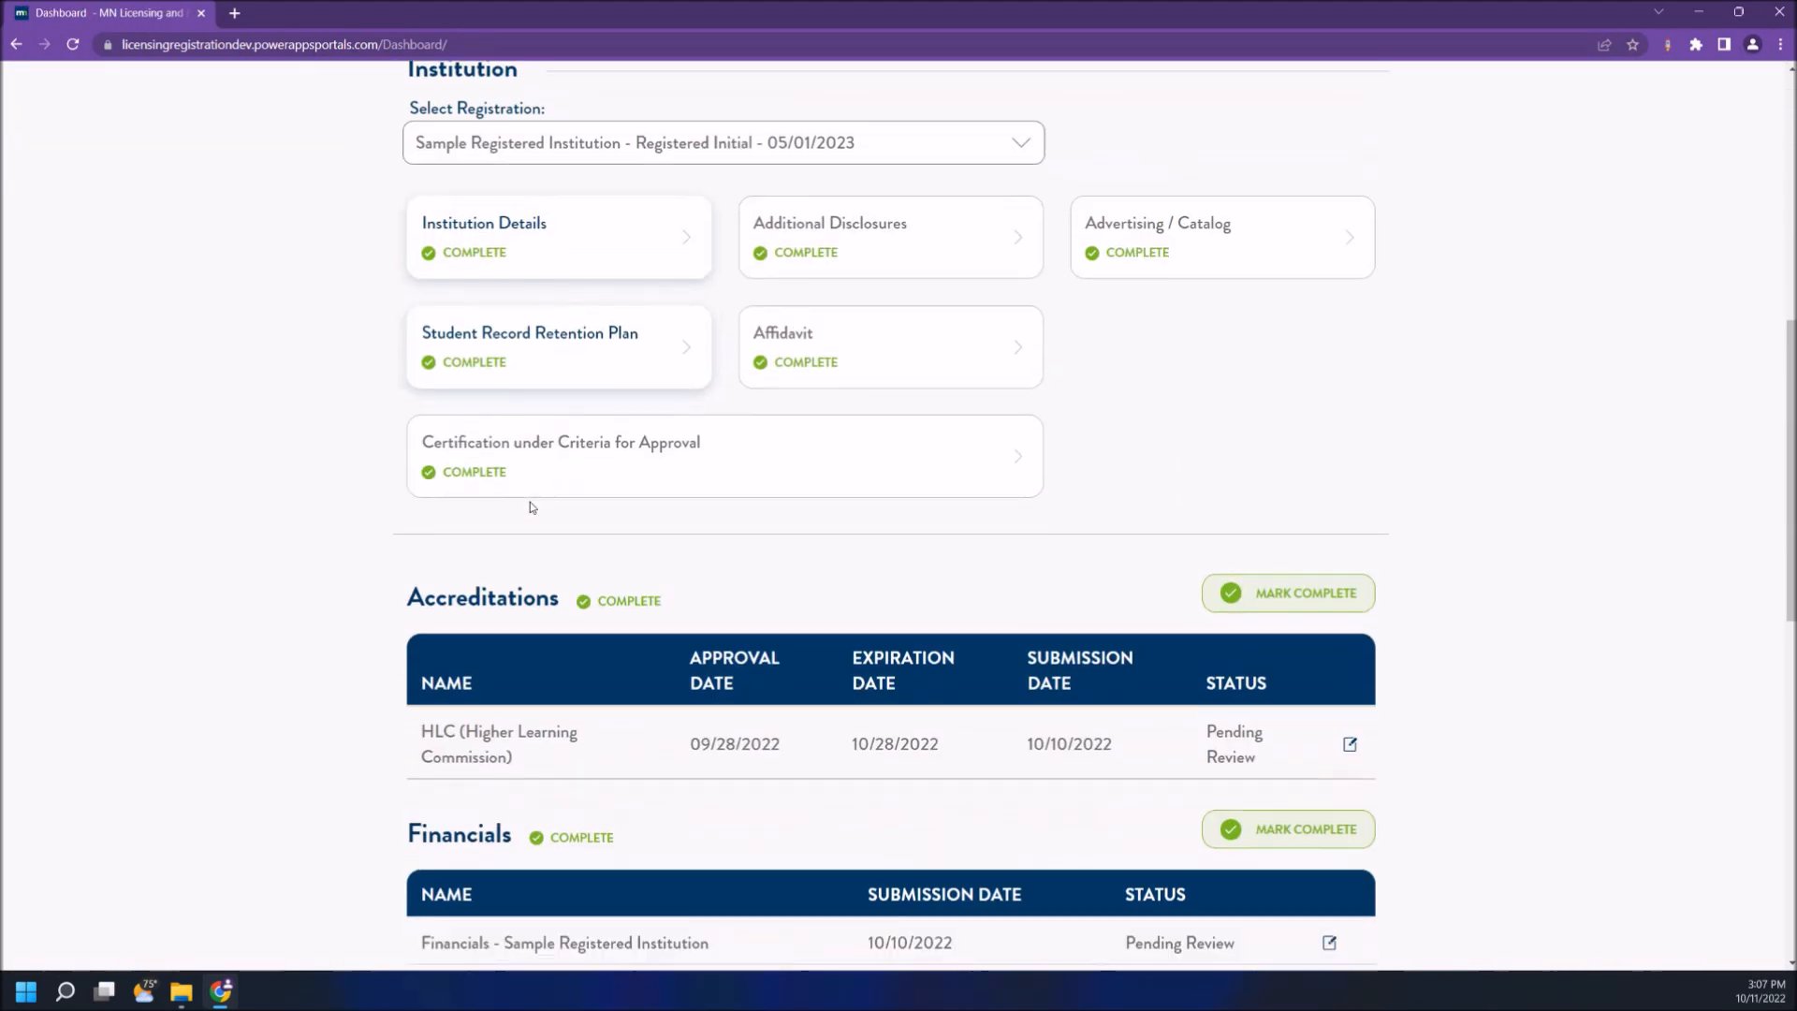
{"action": "scroll", "coordinate": [529, 507], "scroll_direction": "up", "scroll_amount": 5}
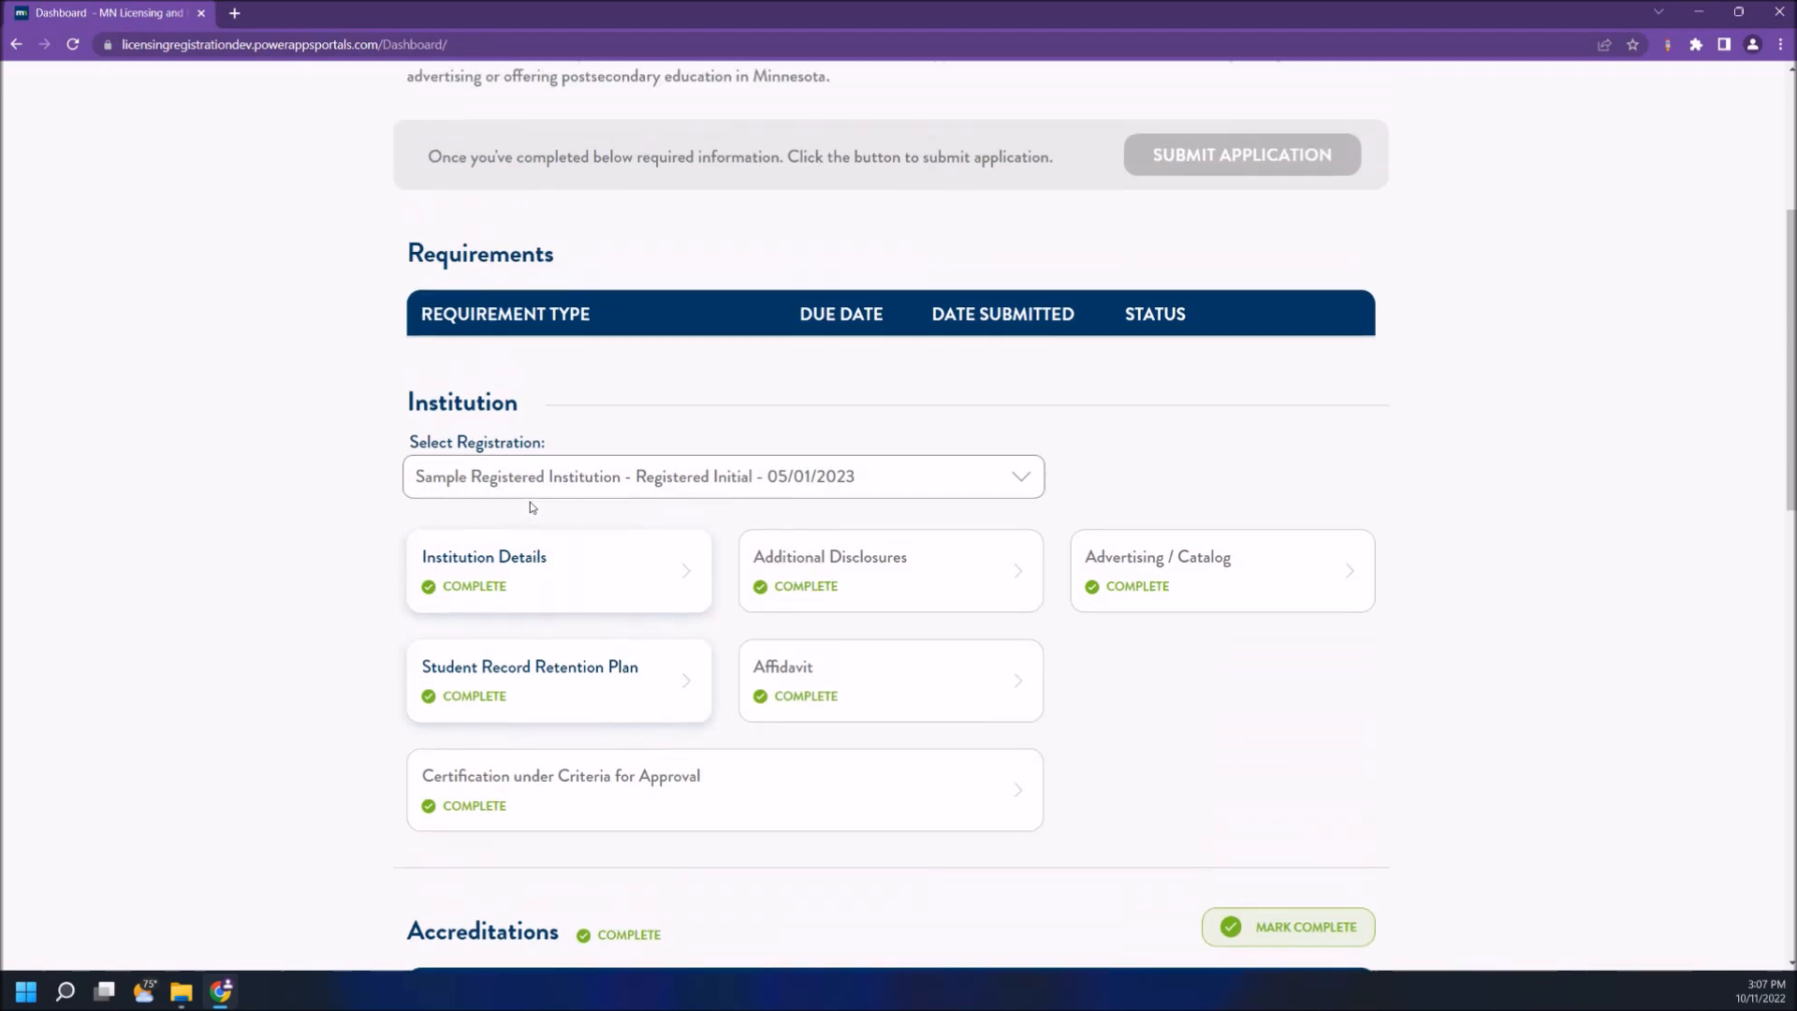
{"action": "left_click", "coordinate": [527, 532]}
{"action": "left_click", "coordinate": [522, 567]}
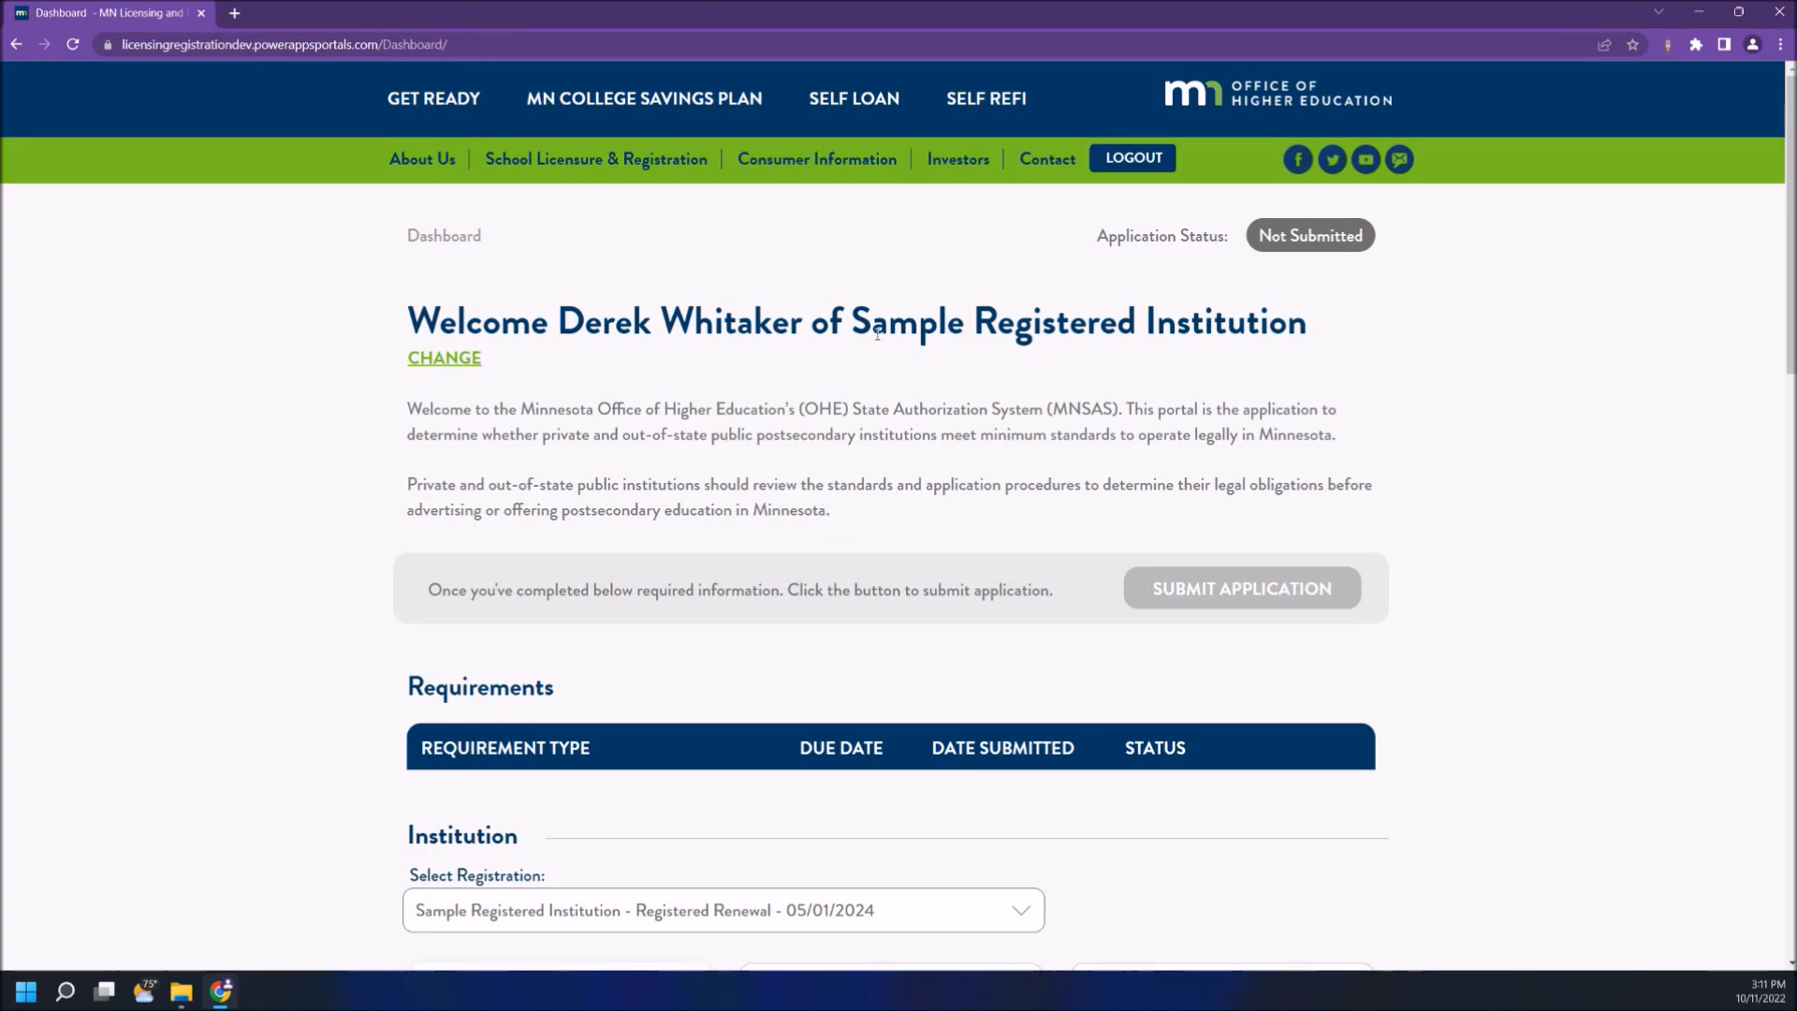
- Change the contact's institute to Test Institute and save the change
{"action": "left_click", "coordinate": [473, 360]}
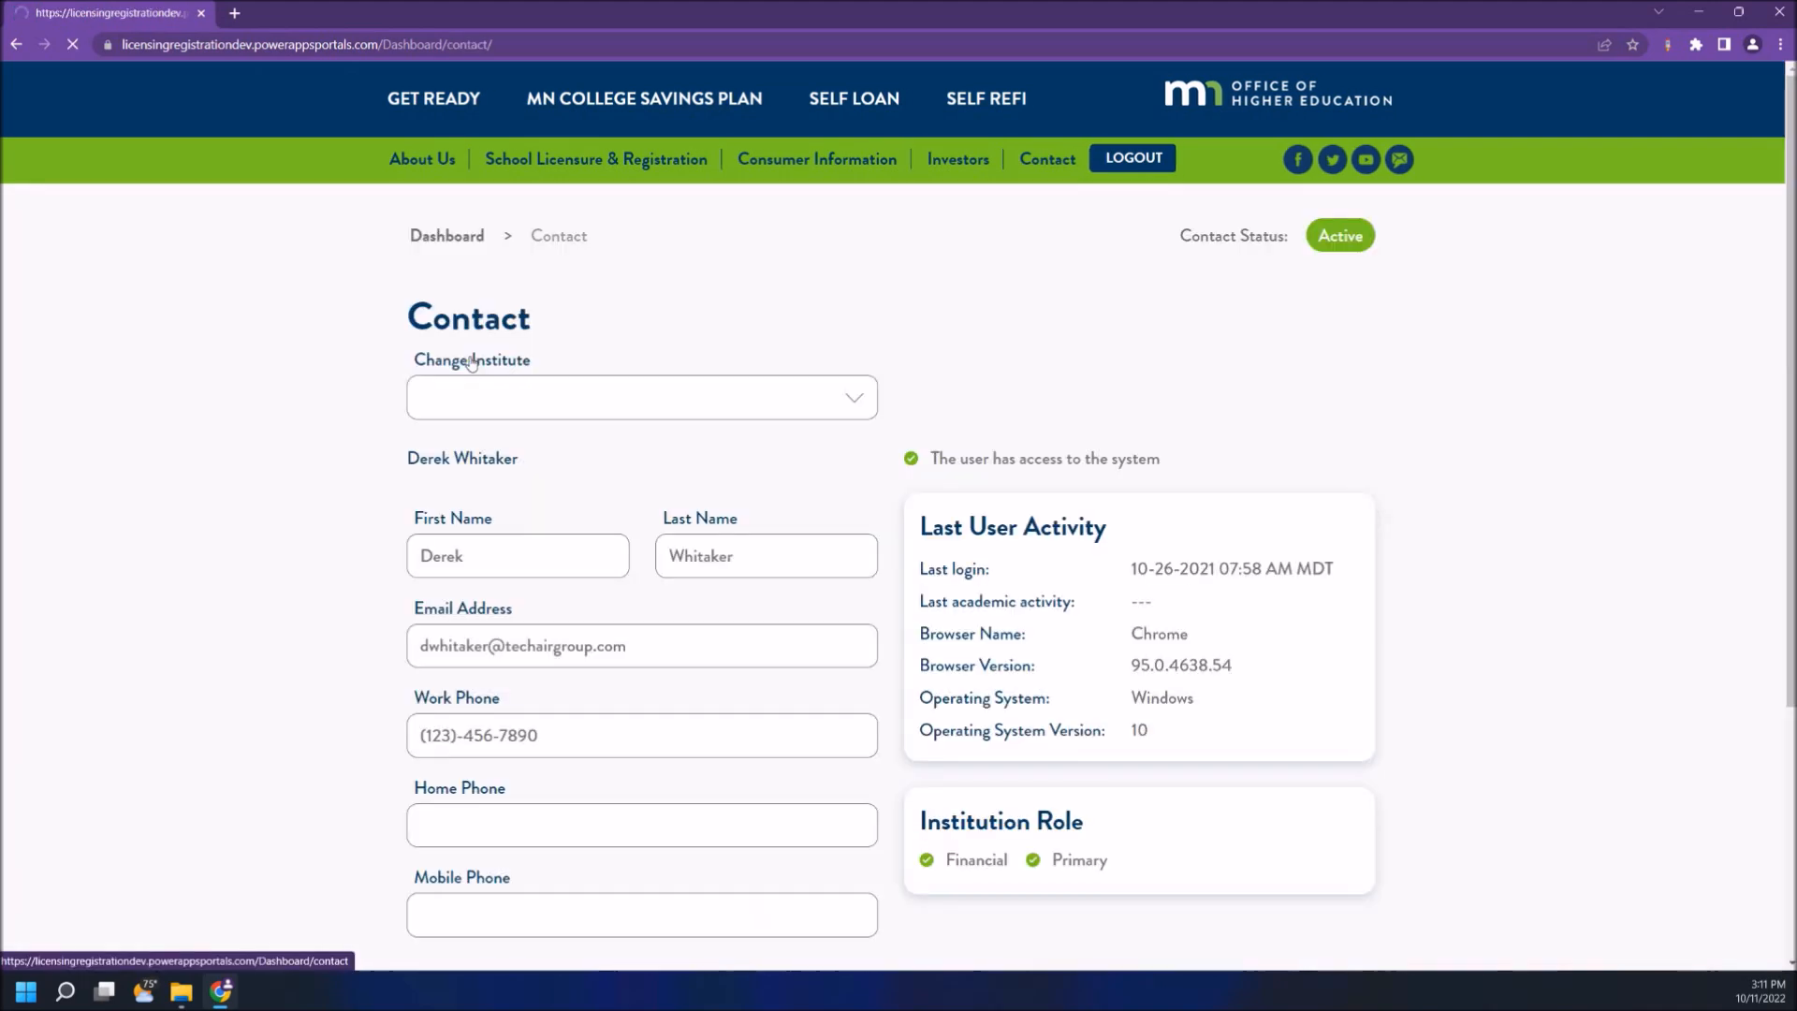
{"action": "left_click", "coordinate": [488, 393]}
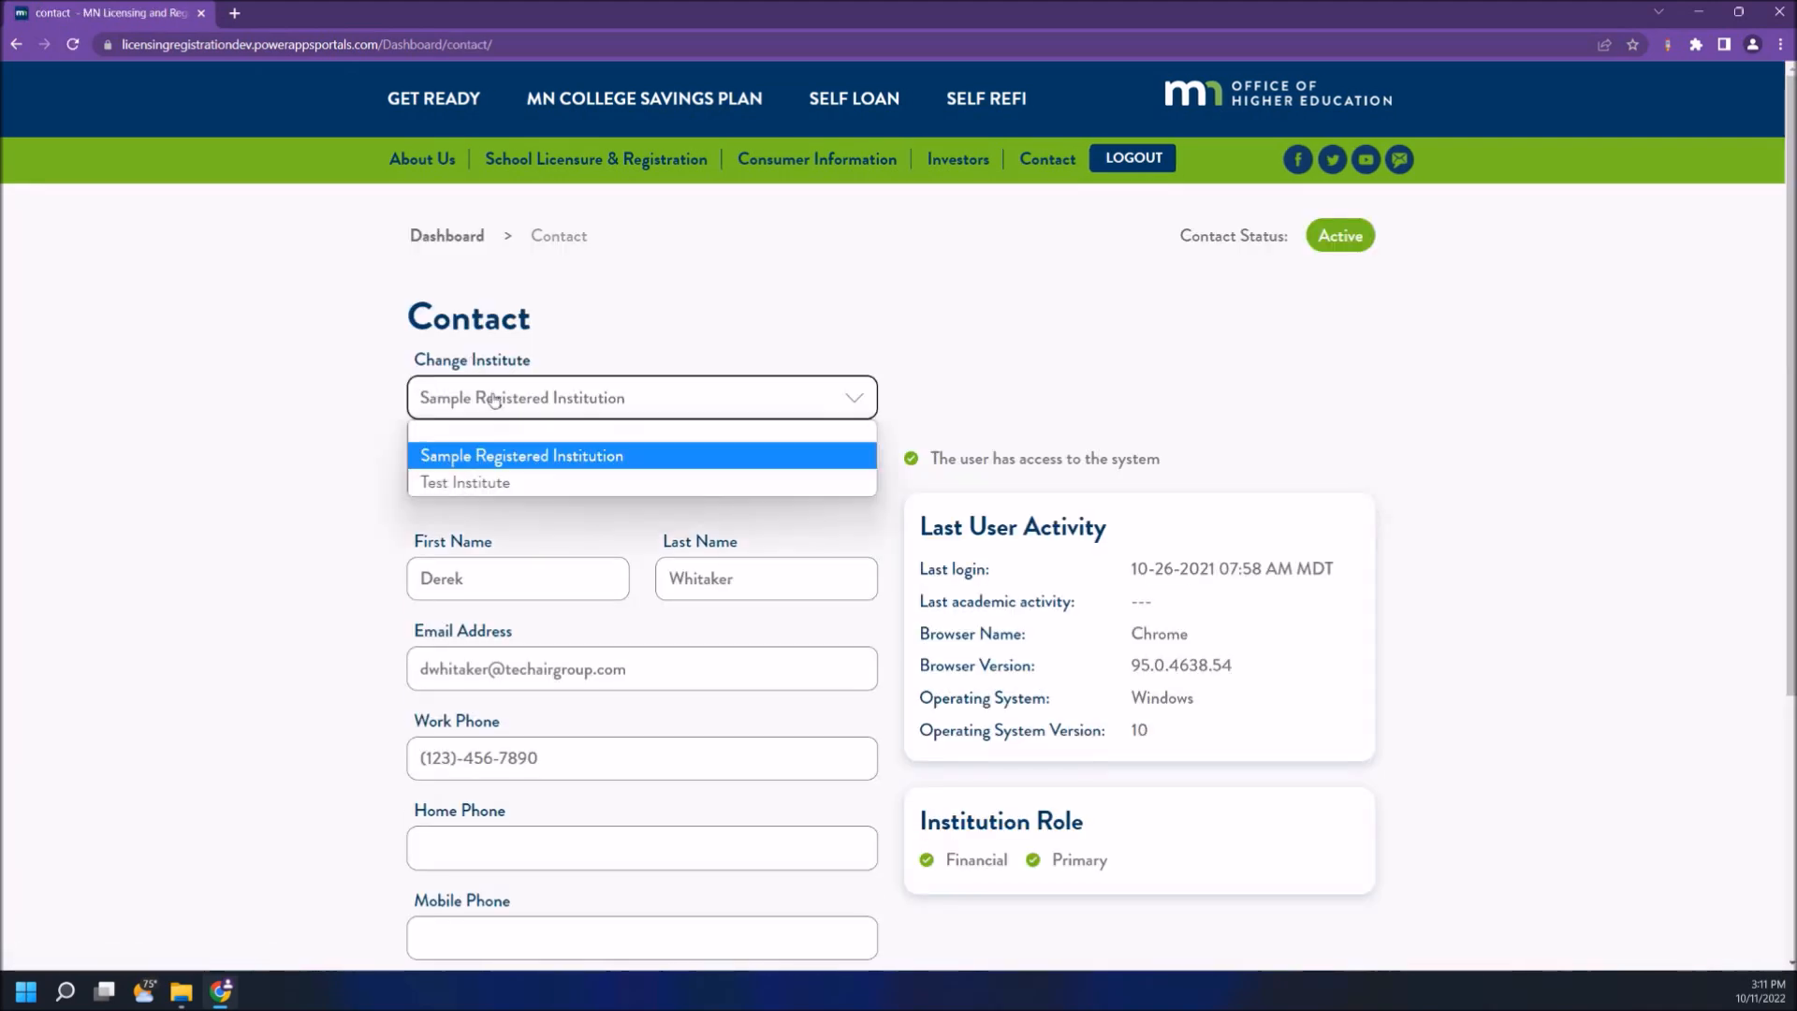
{"action": "left_click", "coordinate": [479, 477]}
{"action": "scroll", "coordinate": [480, 479], "scroll_direction": "down", "scroll_amount": 4}
{"action": "left_click", "coordinate": [496, 625]}
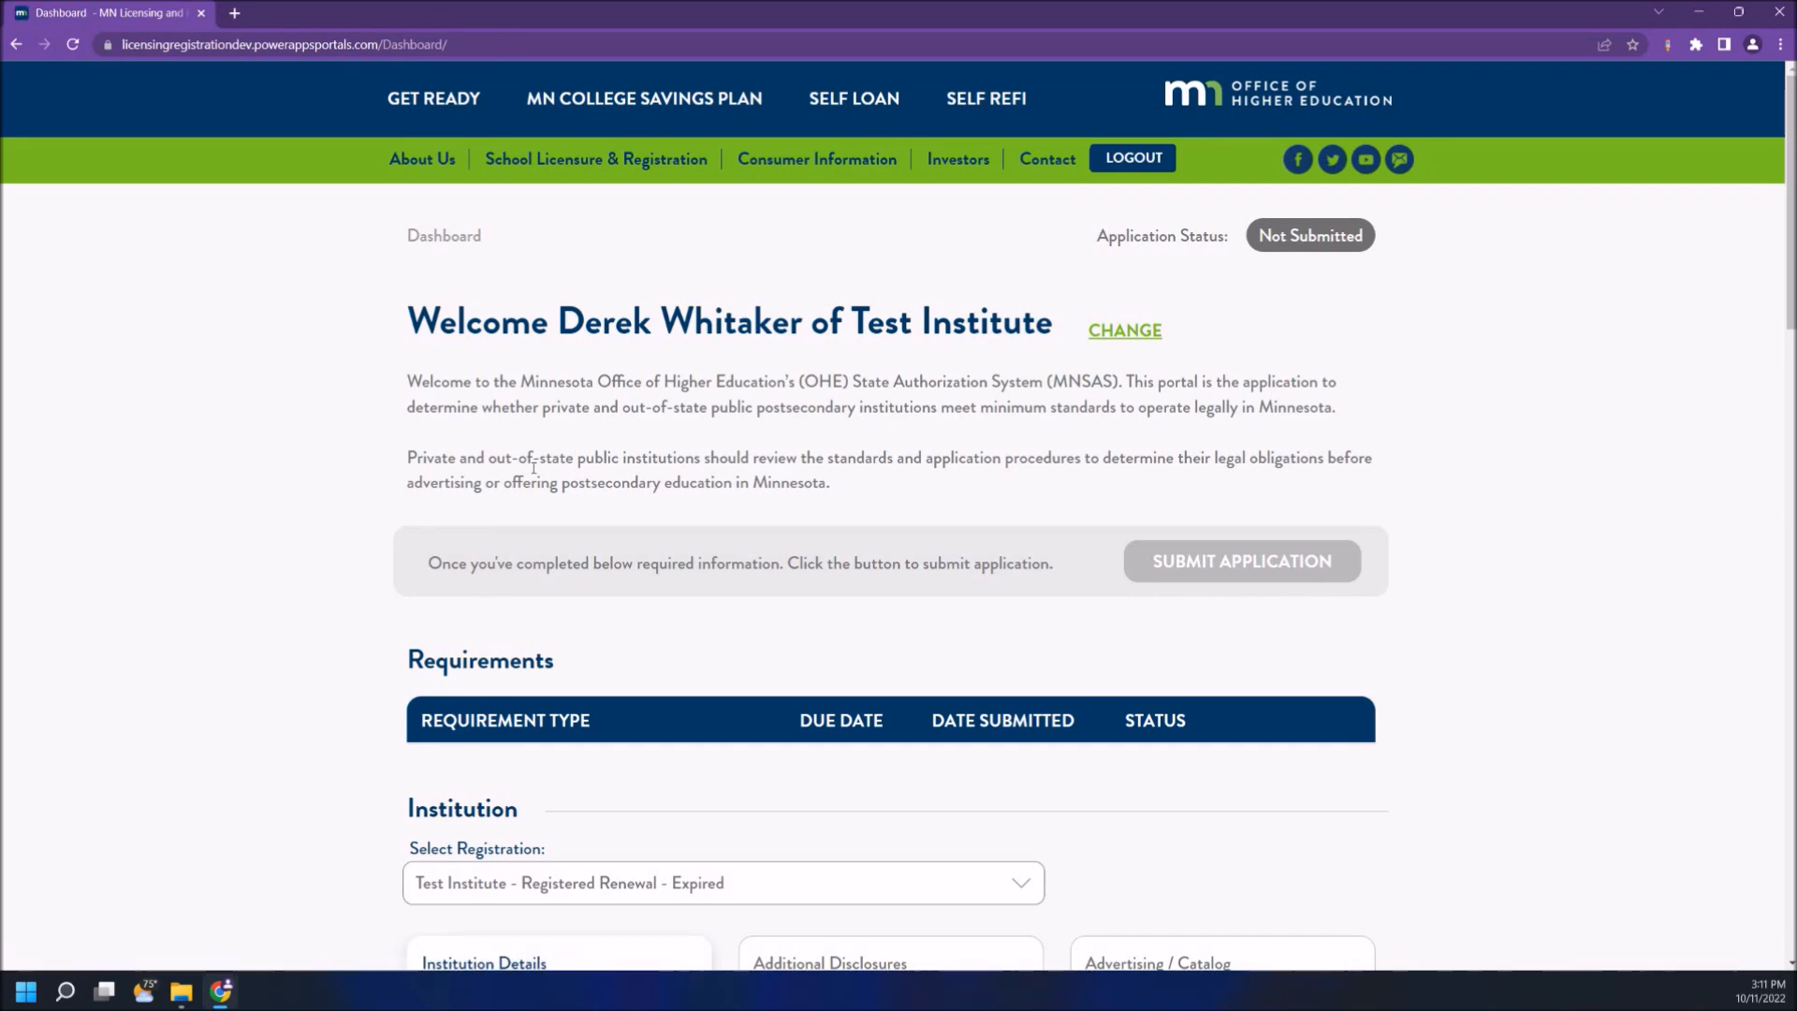
{"action": "scroll", "coordinate": [534, 468], "scroll_direction": "down", "scroll_amount": 2}
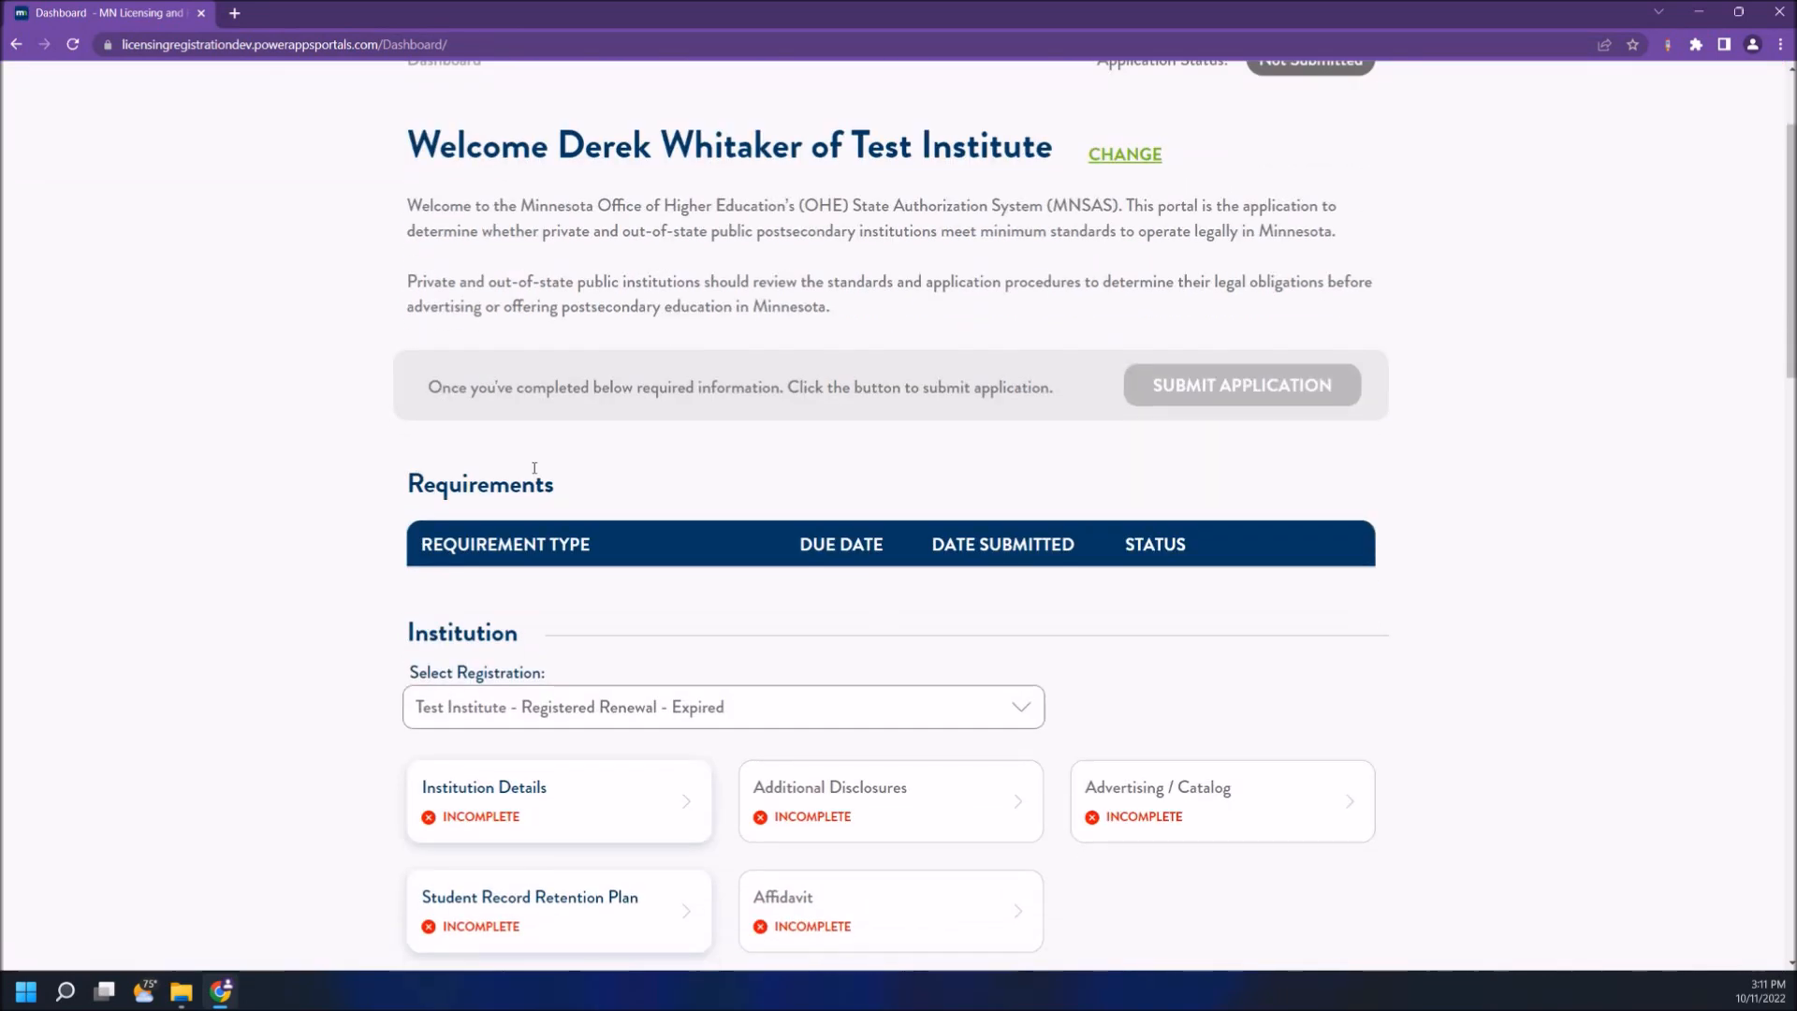
{"action": "scroll", "coordinate": [534, 468], "scroll_direction": "down", "scroll_amount": 4}
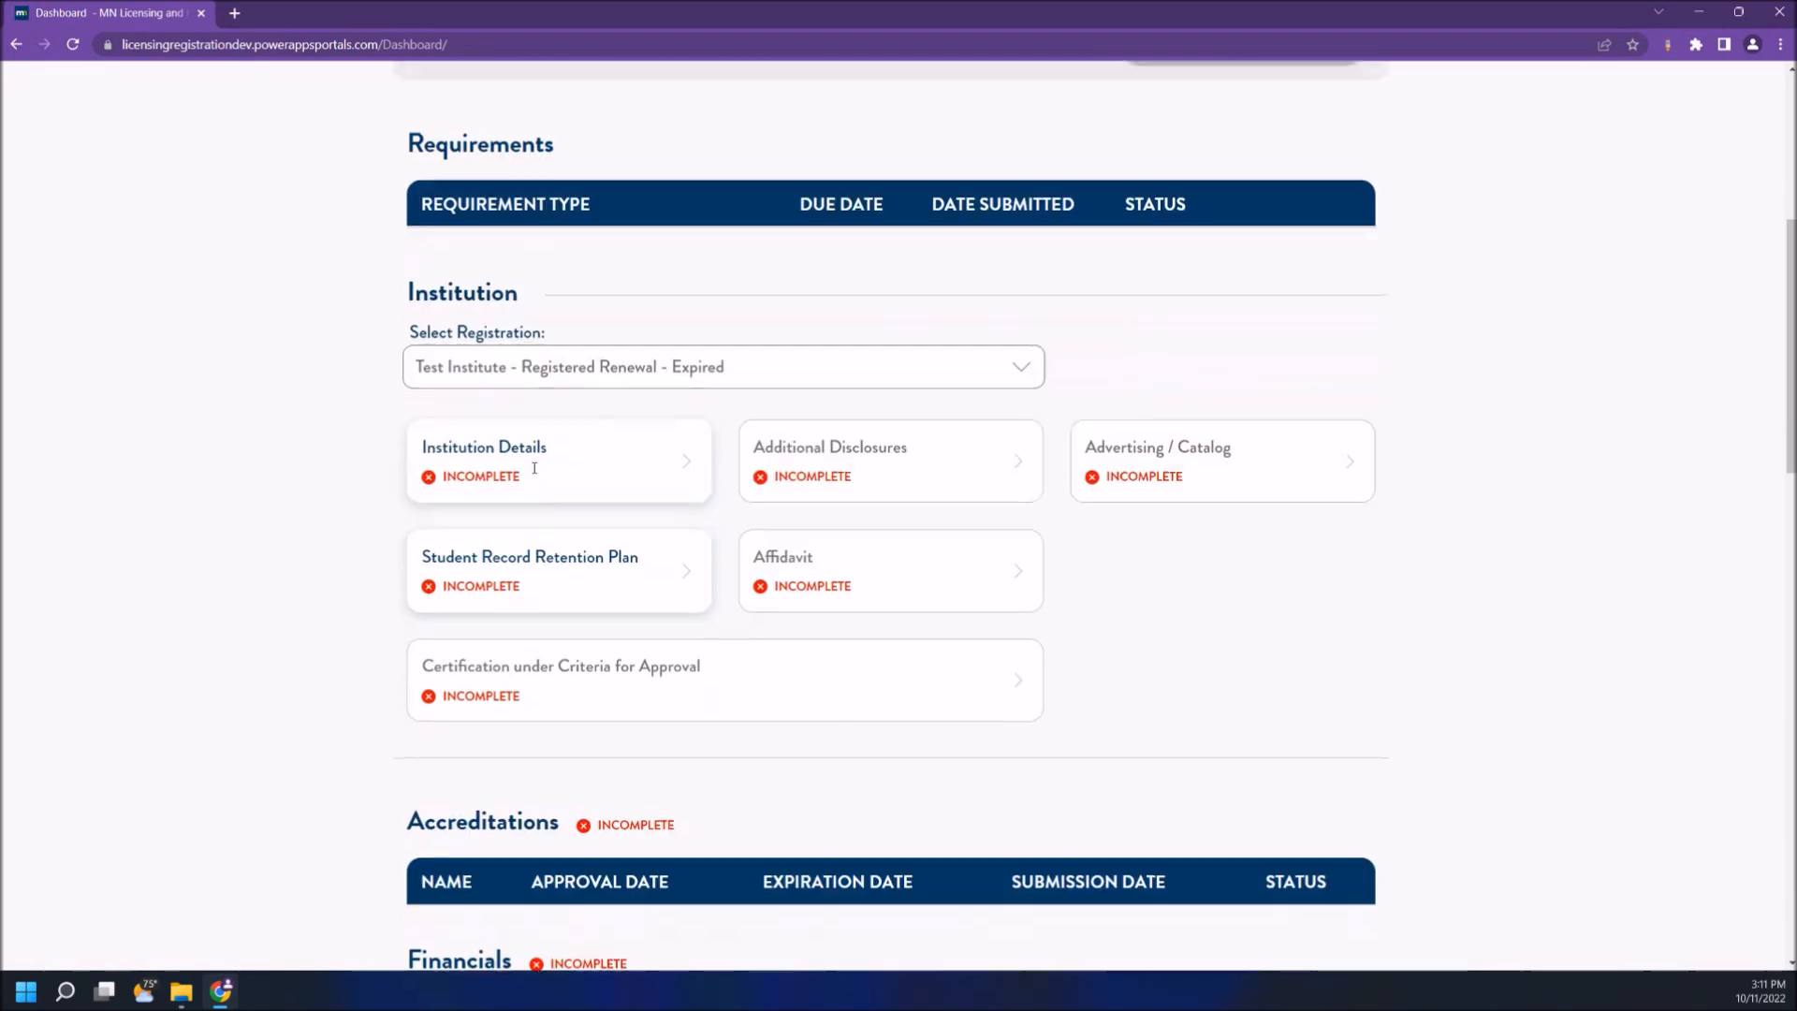
{"action": "scroll", "coordinate": [533, 468], "scroll_direction": "up", "scroll_amount": 6}
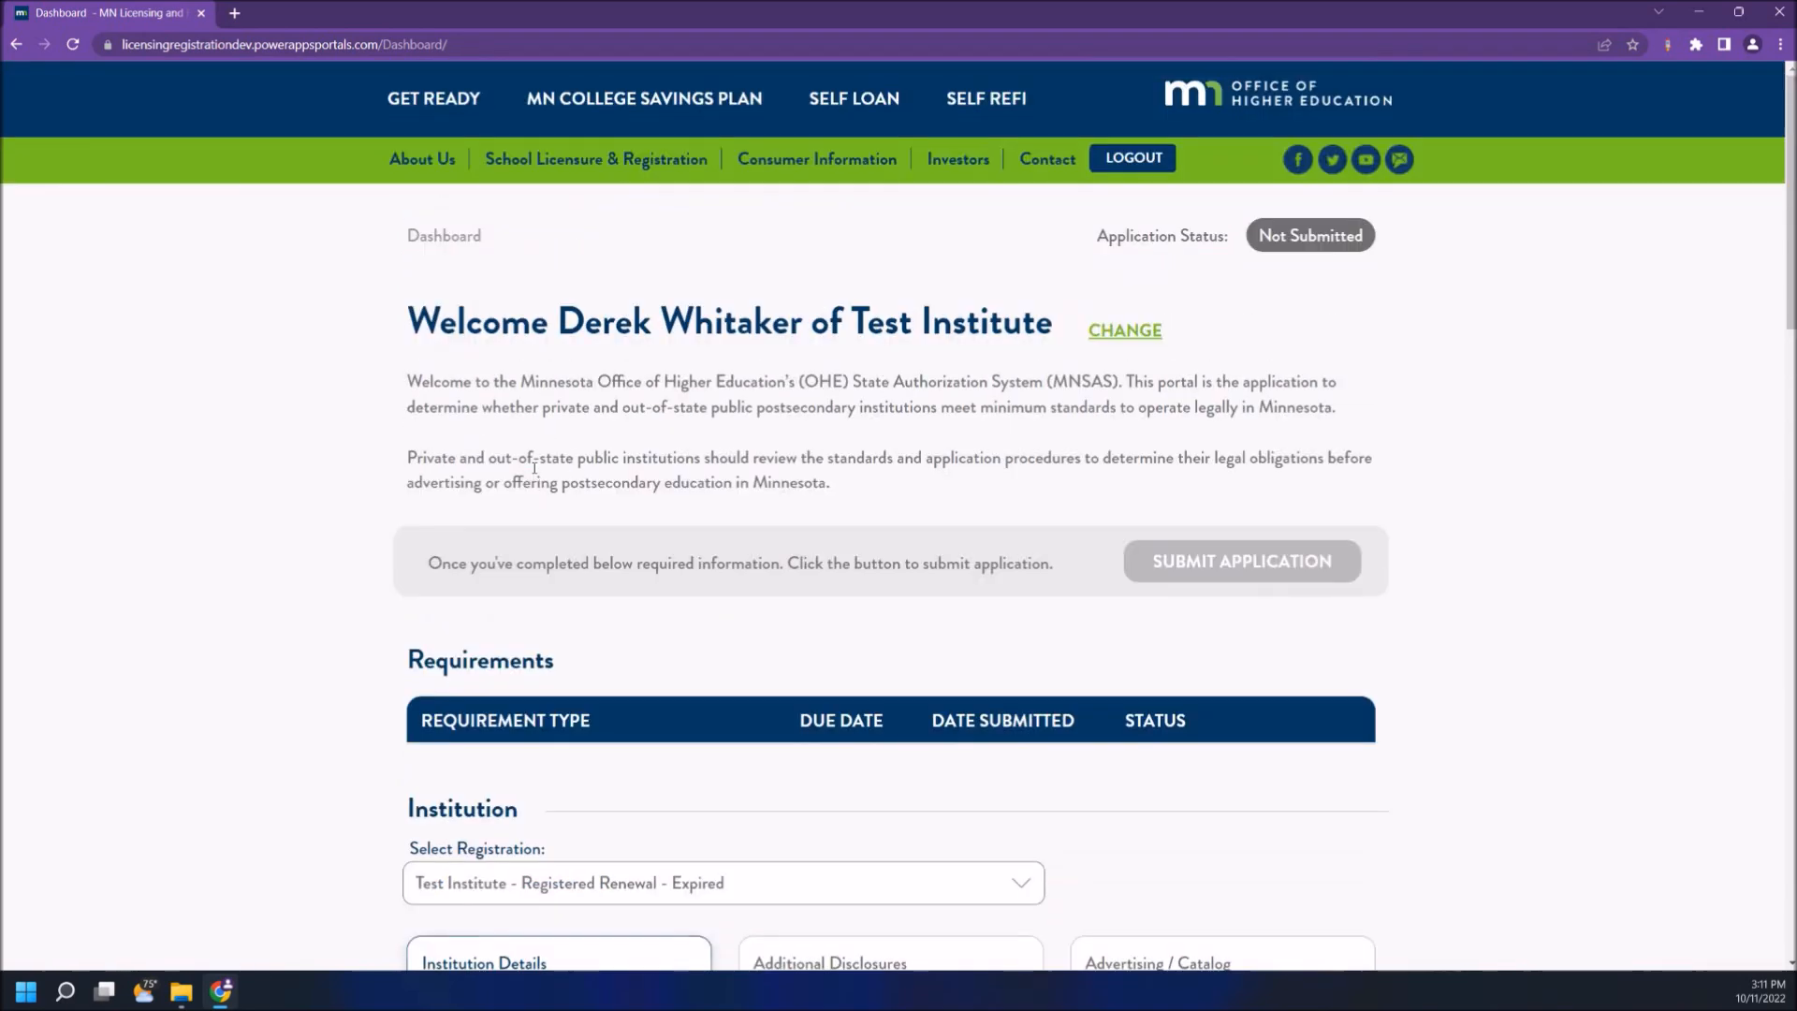